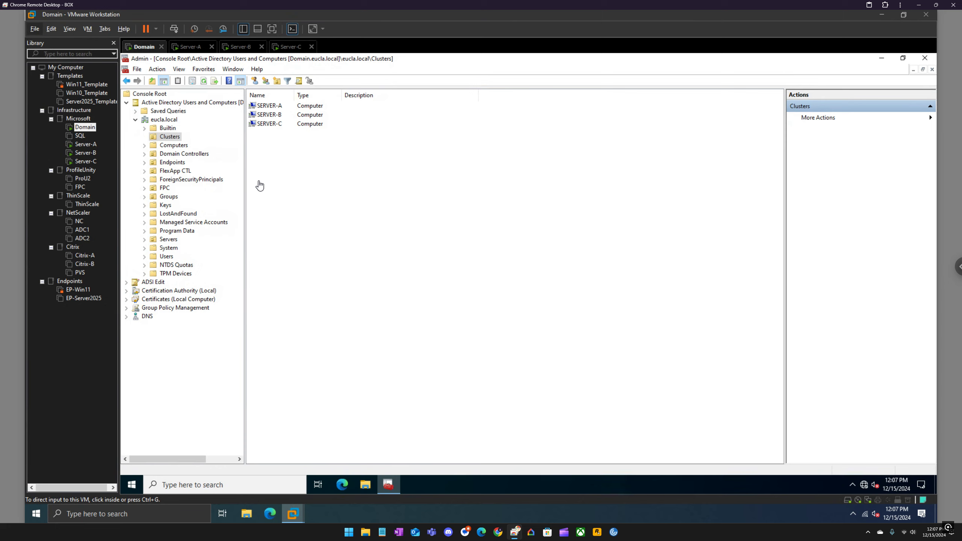
Step: Check the drives listed under This PC on the host machine, then close File Explorer
click(367, 485)
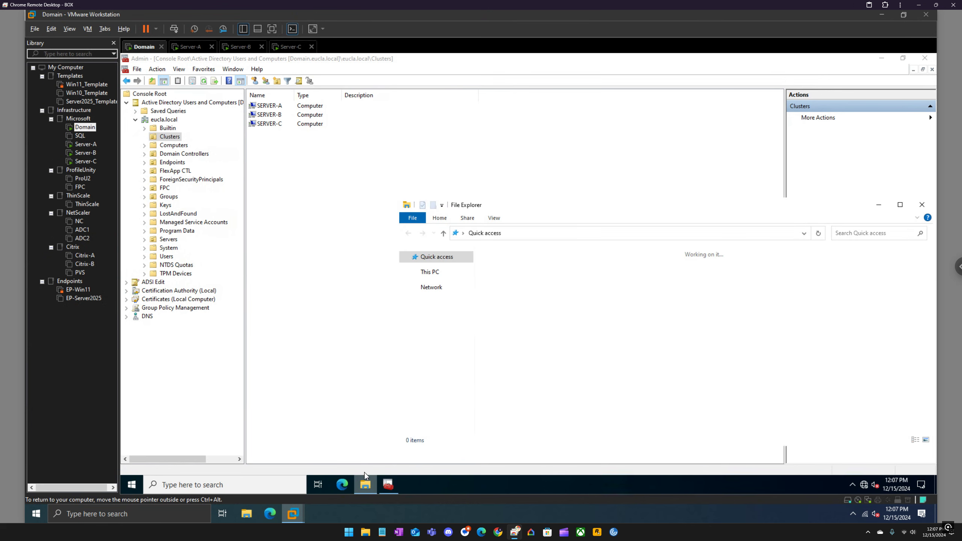
click(923, 205)
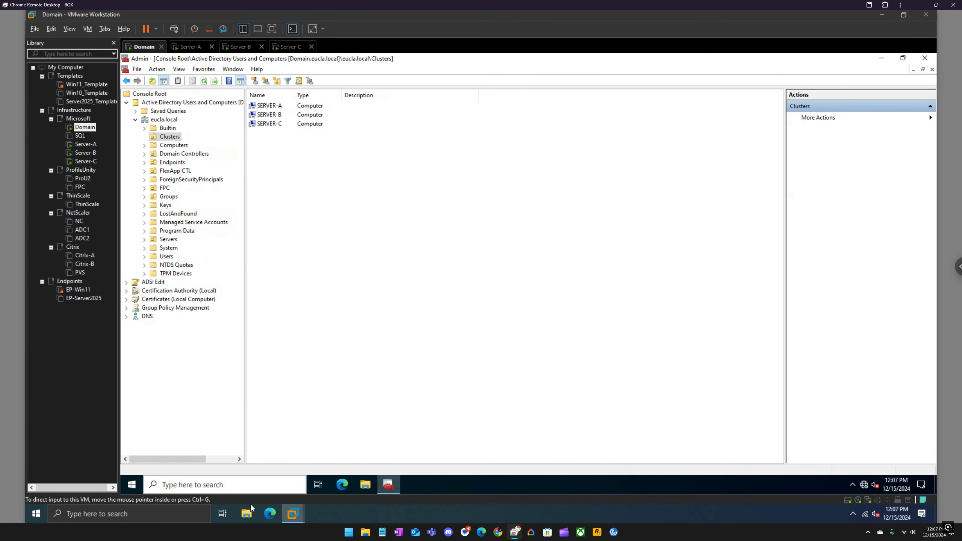
click(249, 510)
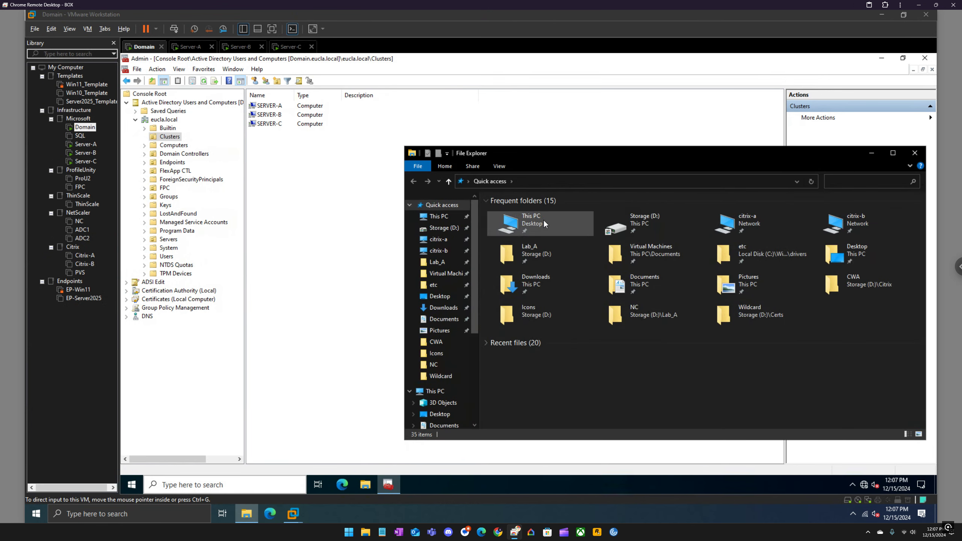
click(639, 218)
click(535, 223)
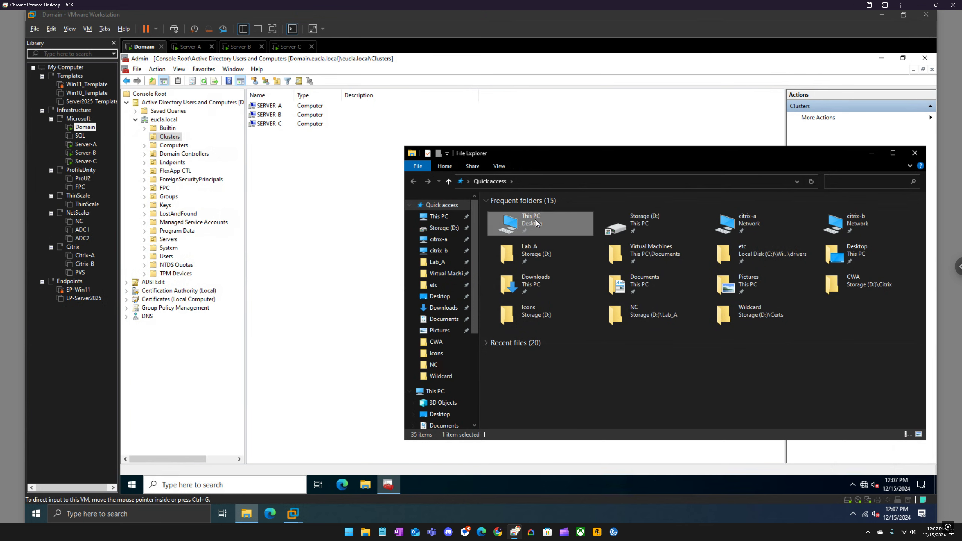
double_click(536, 221)
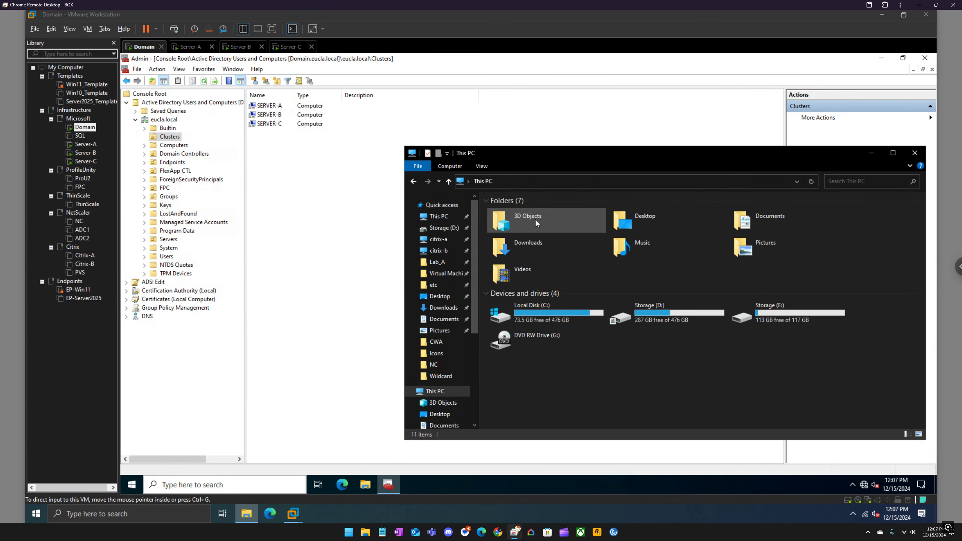
click(911, 155)
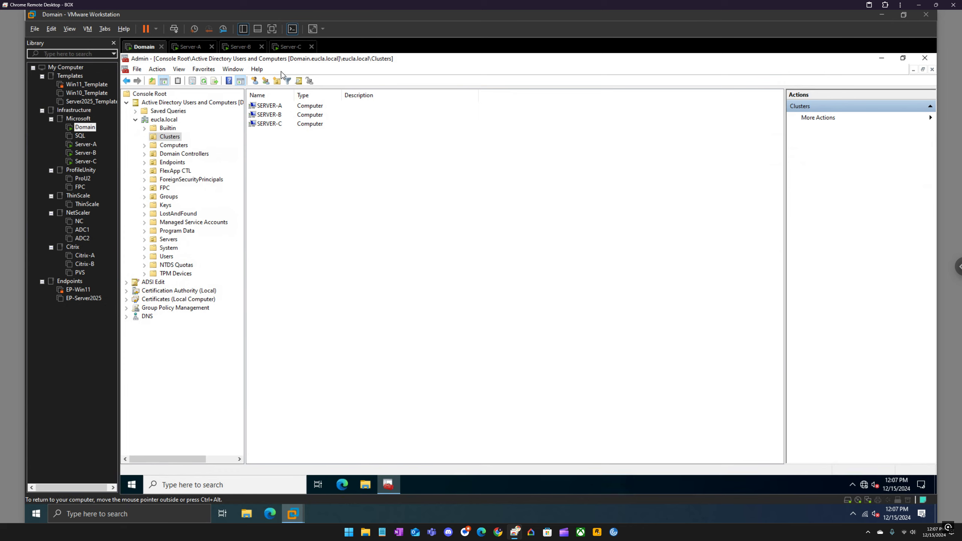
Step: Unlock the Server-C virtual machine and sign in with the administrator account's password
click(291, 48)
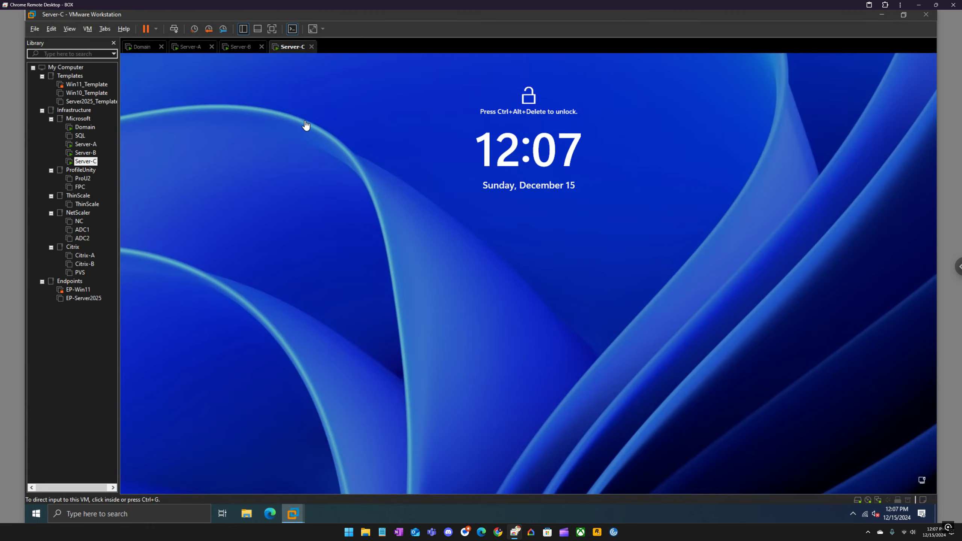
click(174, 29)
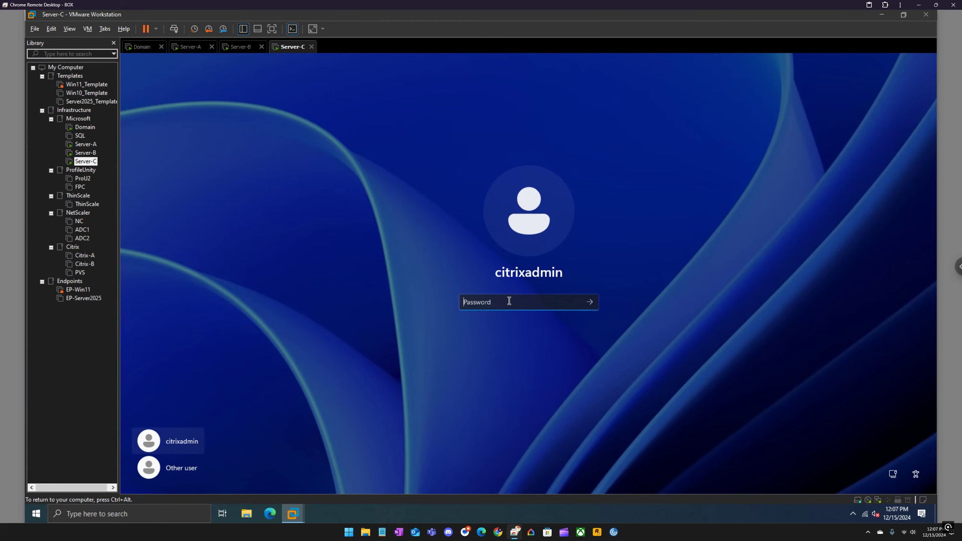
text(•••••••••)
key(Return)
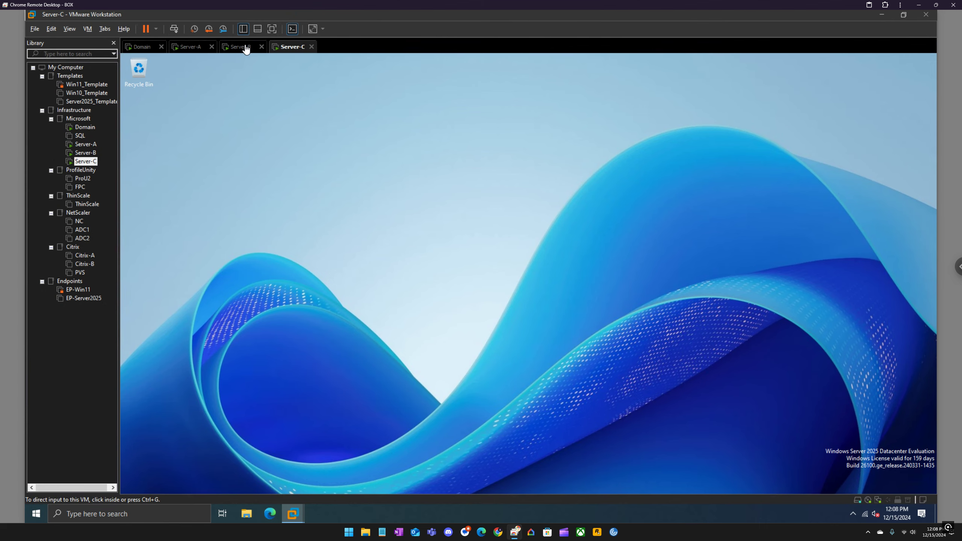
Step: Unlock the Server-B virtual machine and sign in with the administrator account's password
click(245, 47)
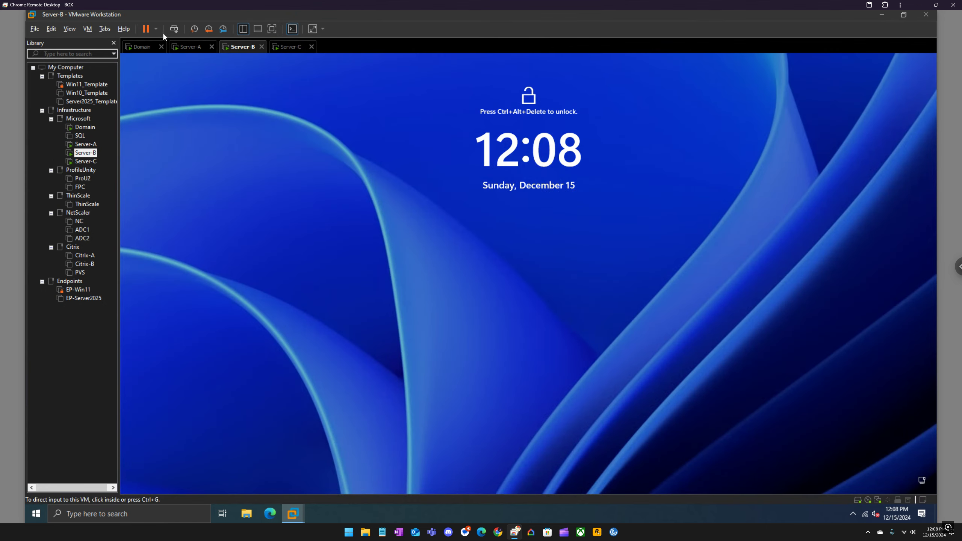
click(175, 29)
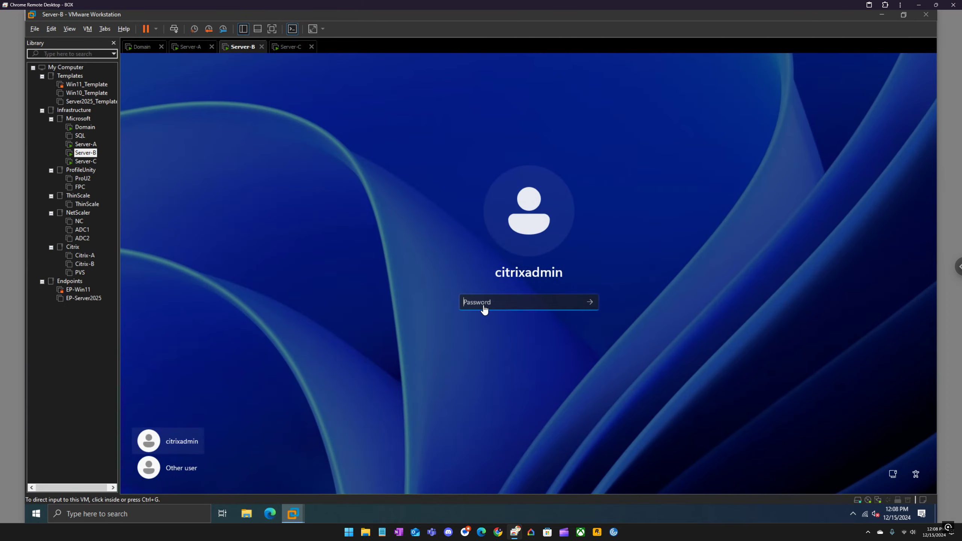
click(486, 306)
text(**********)
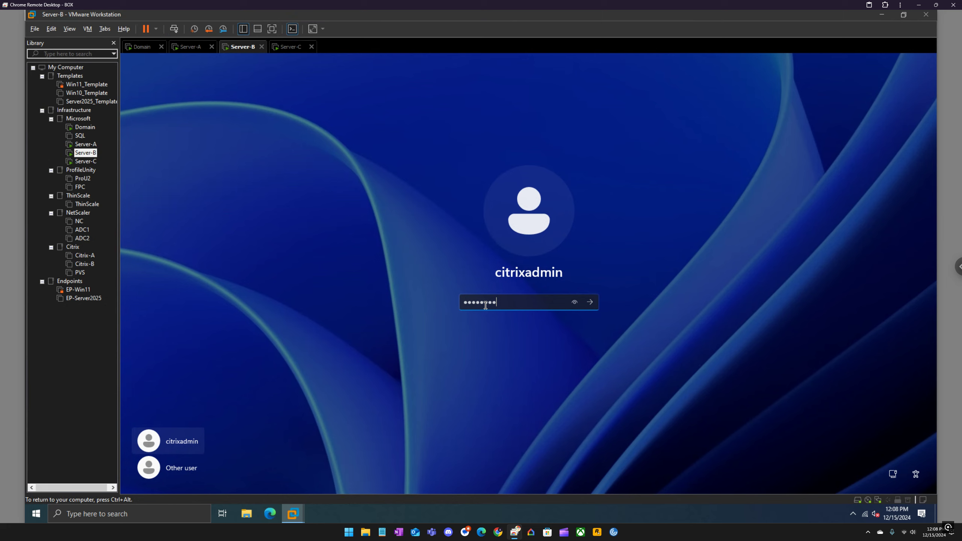
key(Return)
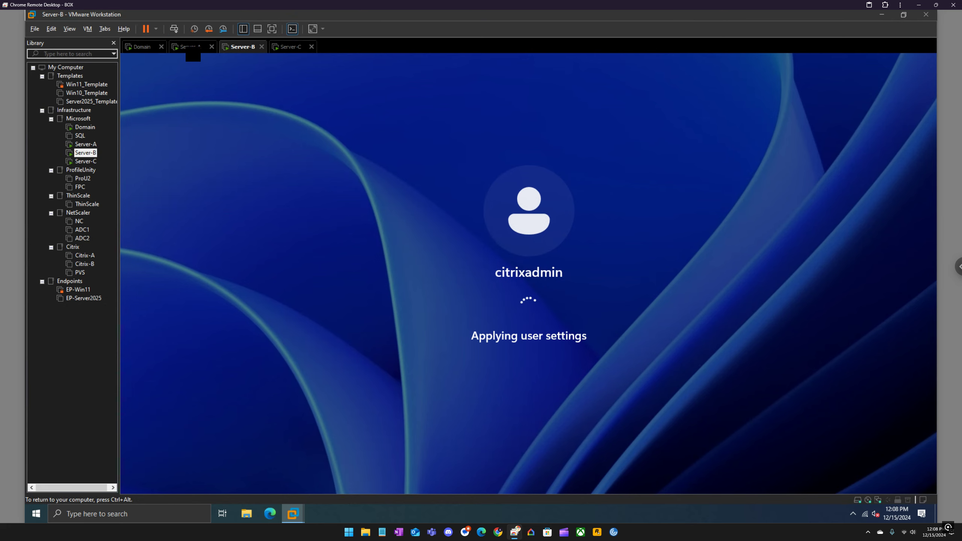
Step: Unlock the Server-A virtual machine and sign in with the administrator account's password
click(194, 51)
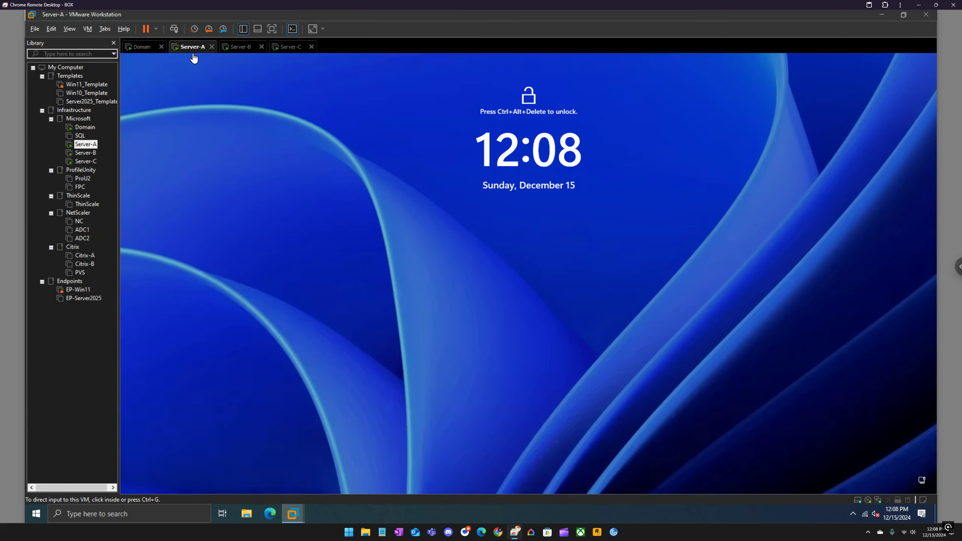
click(175, 31)
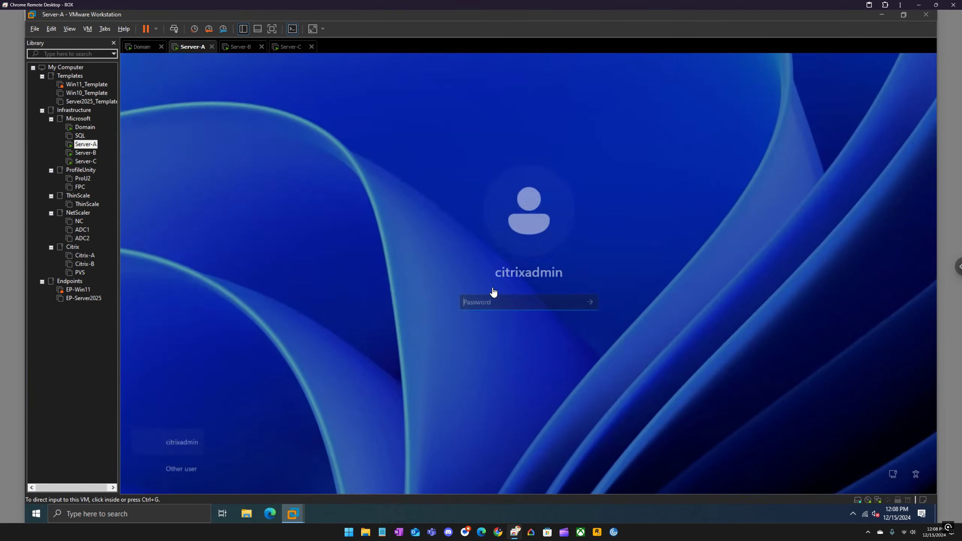
text(••••••••••)
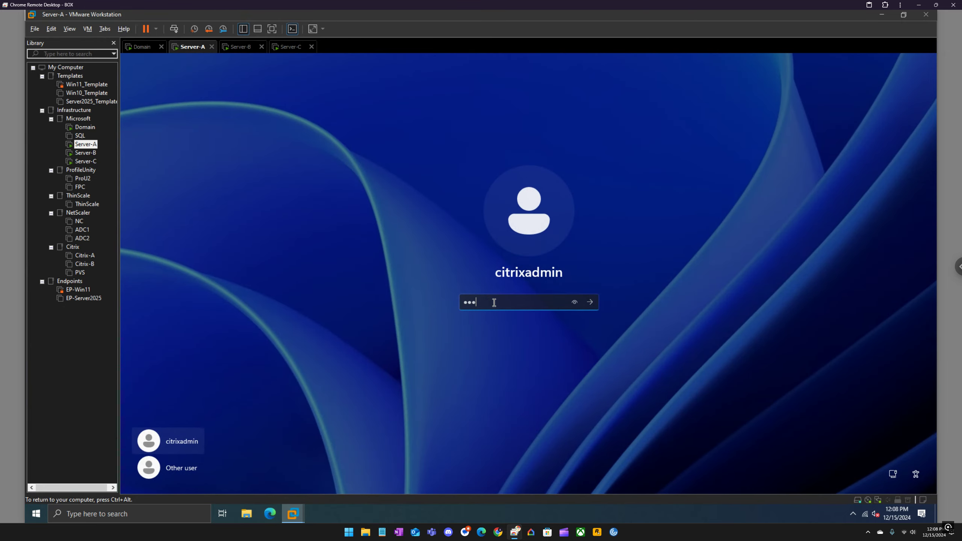
key(Return)
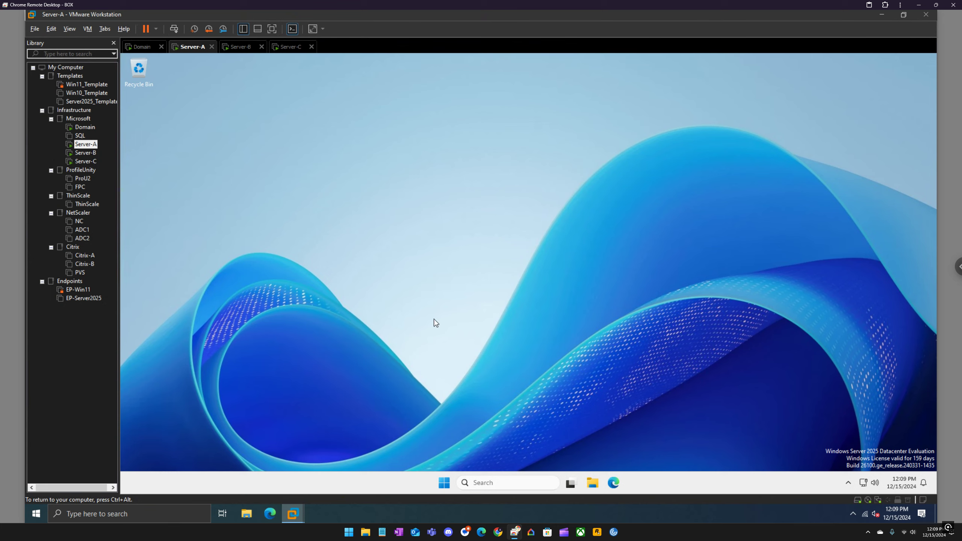
Step: Open Server Manager on the Server-C virtual machine
click(289, 45)
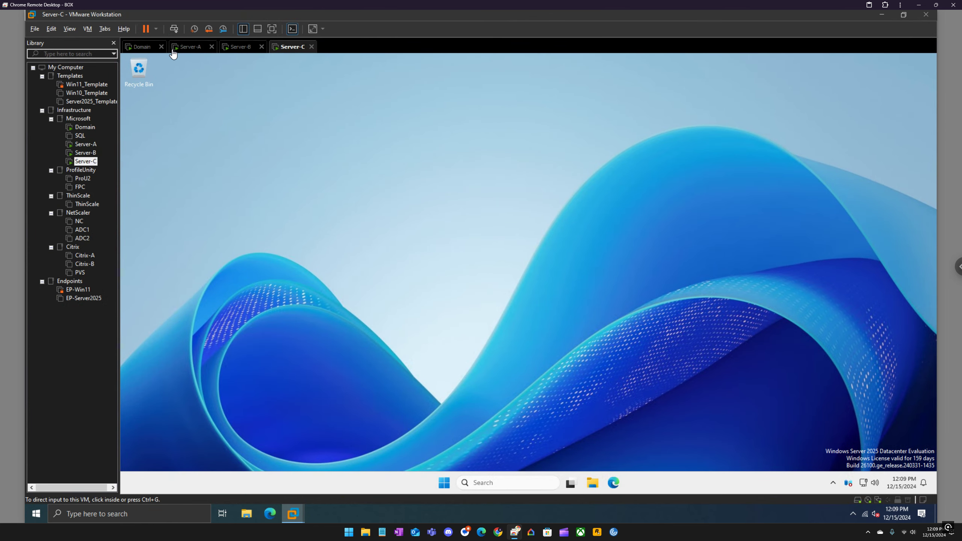
click(445, 478)
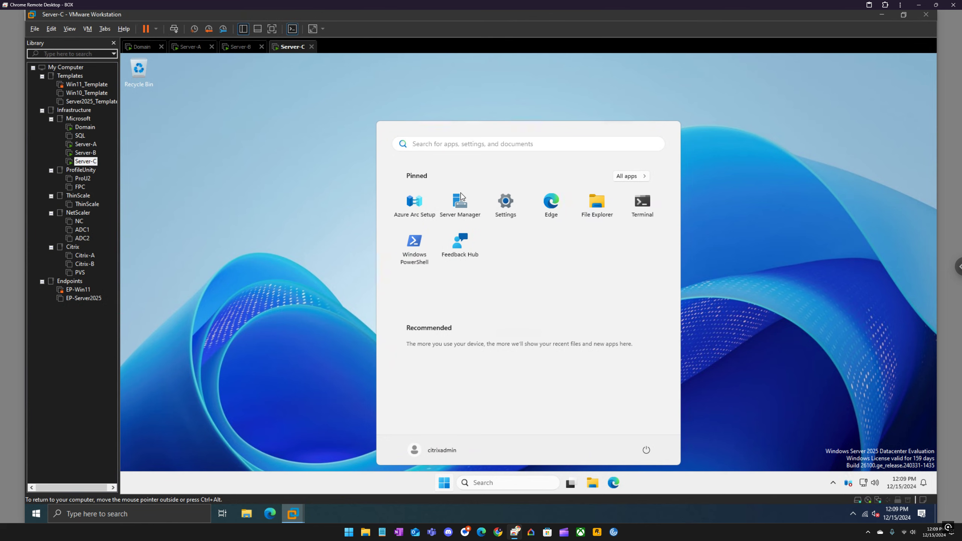
click(458, 203)
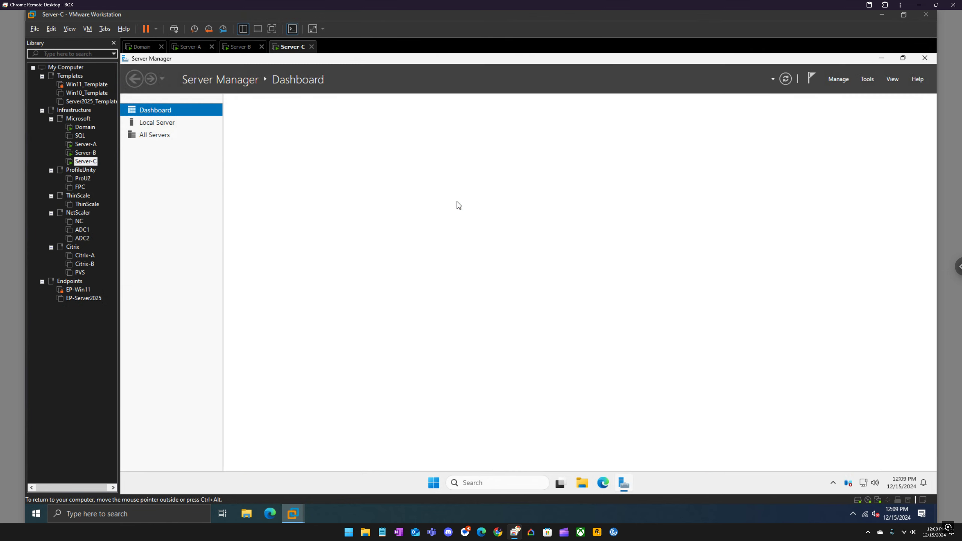
Step: Open Server Manager on Server-B and dismiss the Windows Admin Center and Azure Arc notice
click(247, 51)
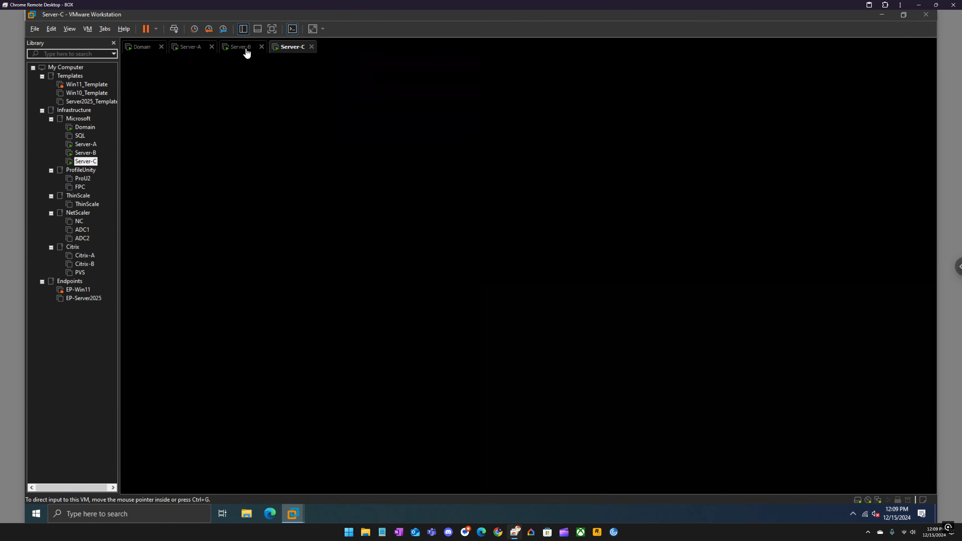
click(444, 484)
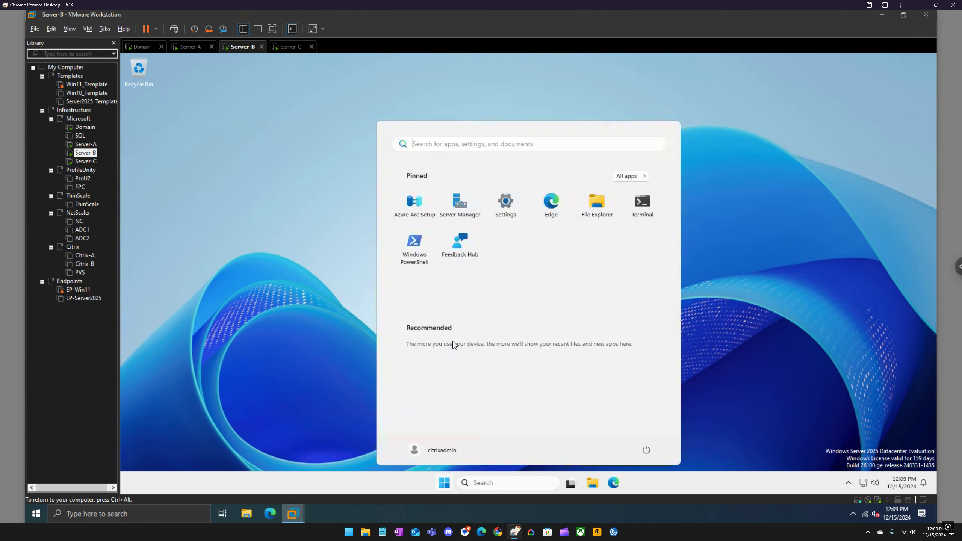
click(460, 205)
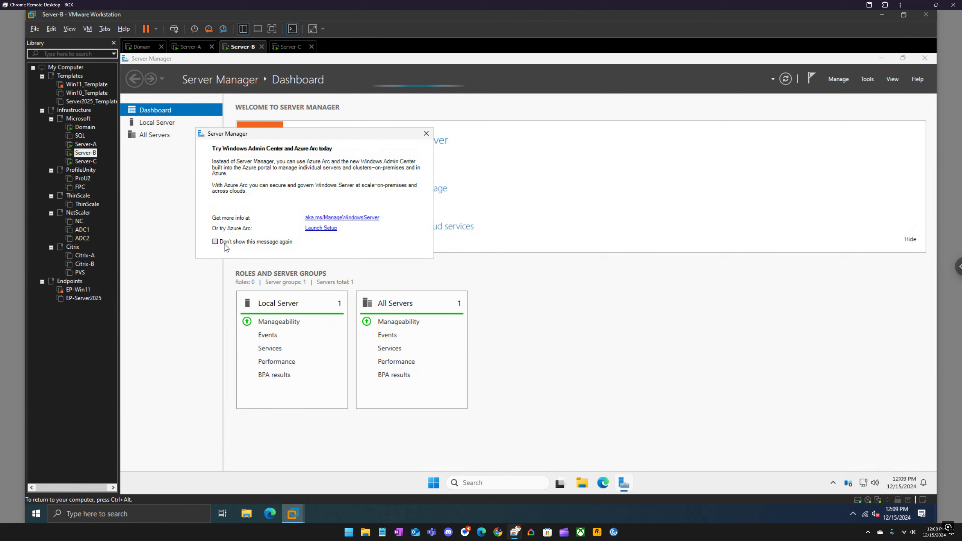
click(426, 133)
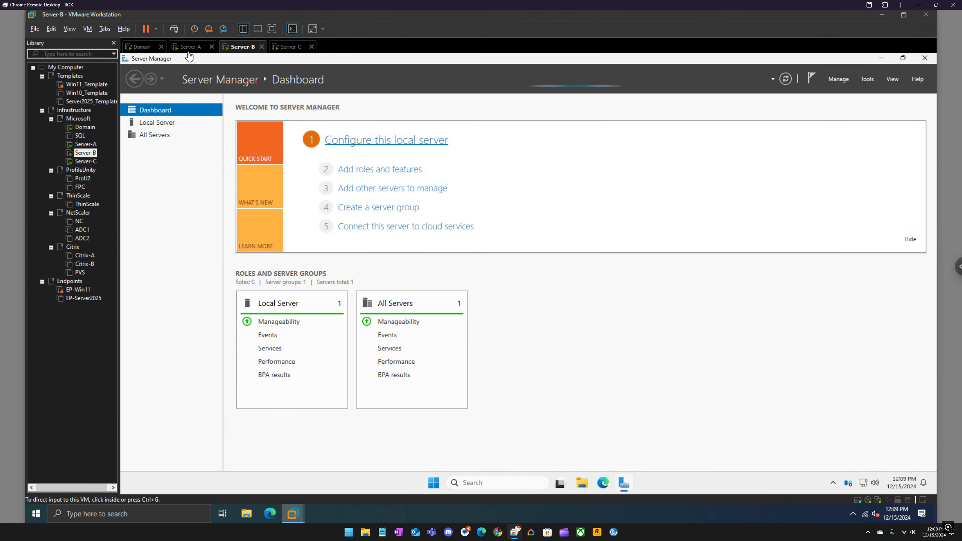
Step: Open Server Manager on the Server-A virtual machine
click(191, 48)
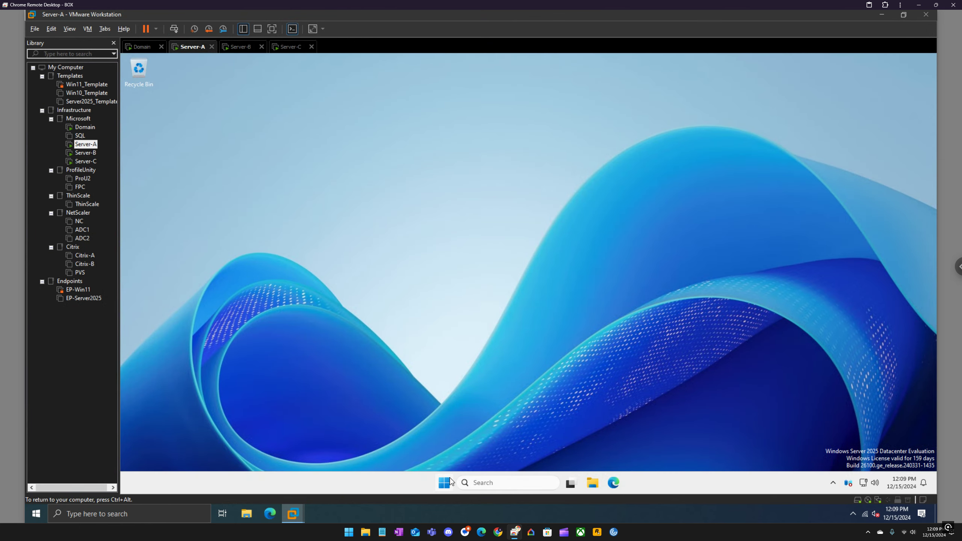
key(super)
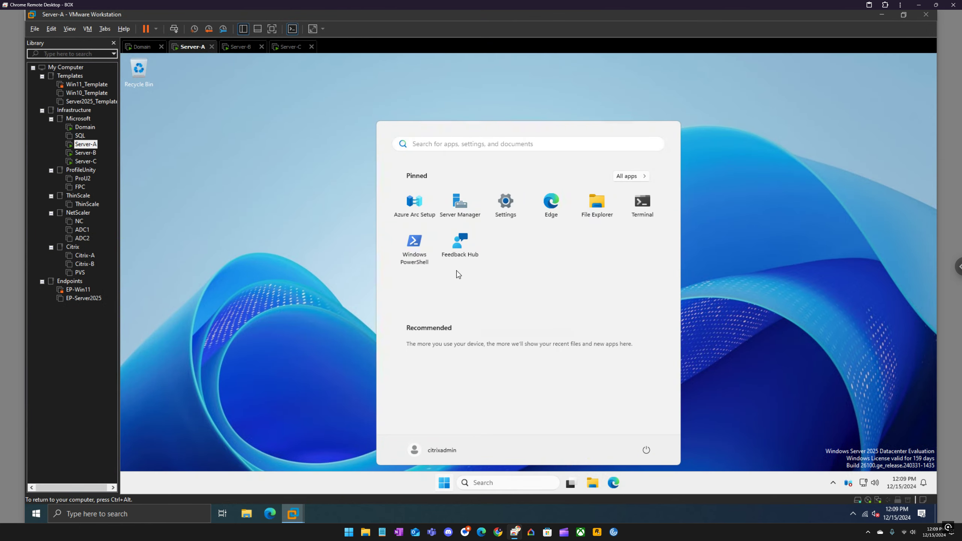
click(464, 199)
Step: On Server-C, start adding roles and features with a role-based installation on the local server, continuing to the server roles selection
click(292, 47)
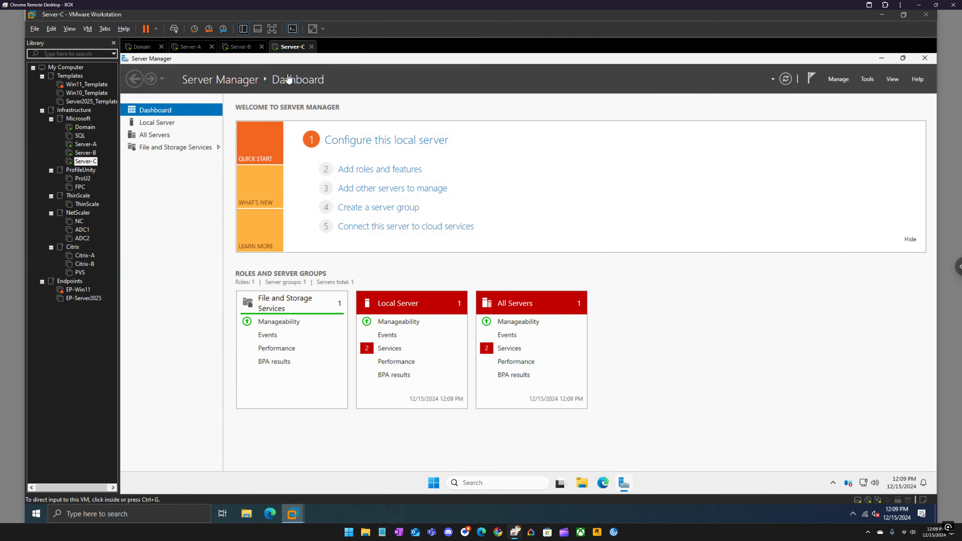
click(387, 171)
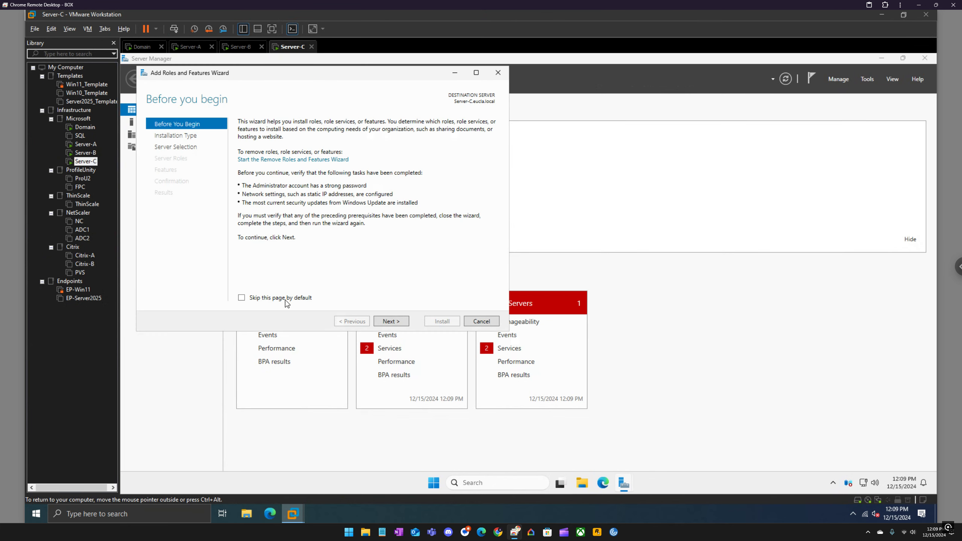
click(388, 322)
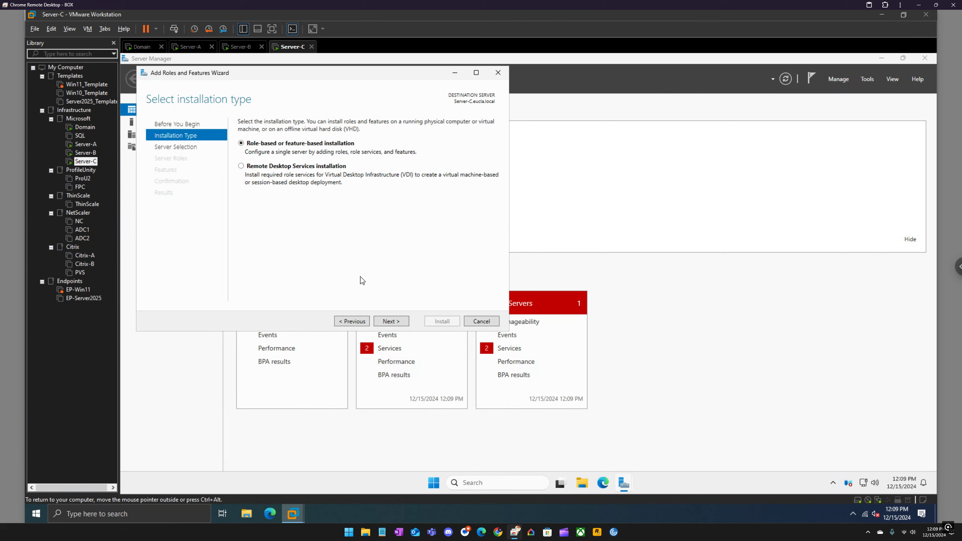
click(391, 322)
click(392, 322)
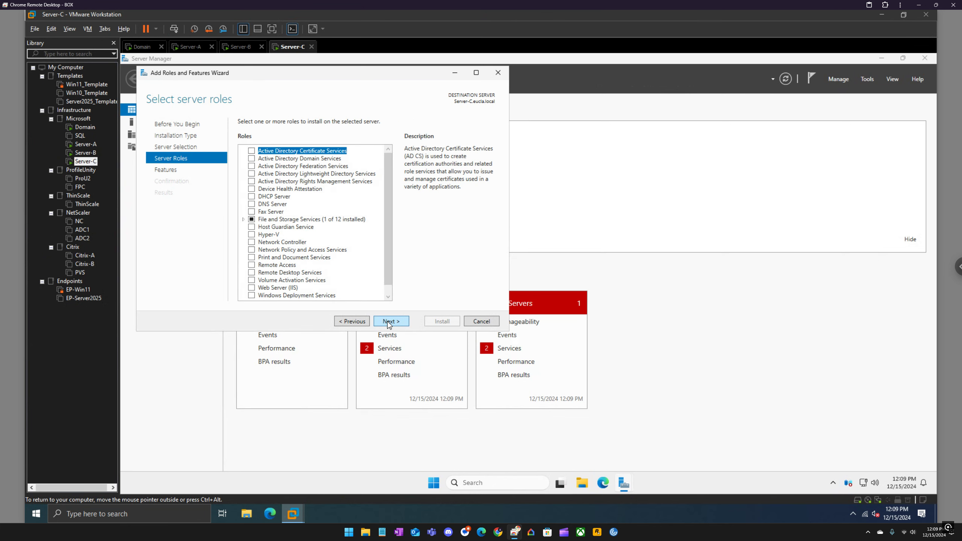
Step: Select the iSCSI Target Server role under File and iSCSI Services on Server-C, adding its required features
click(244, 220)
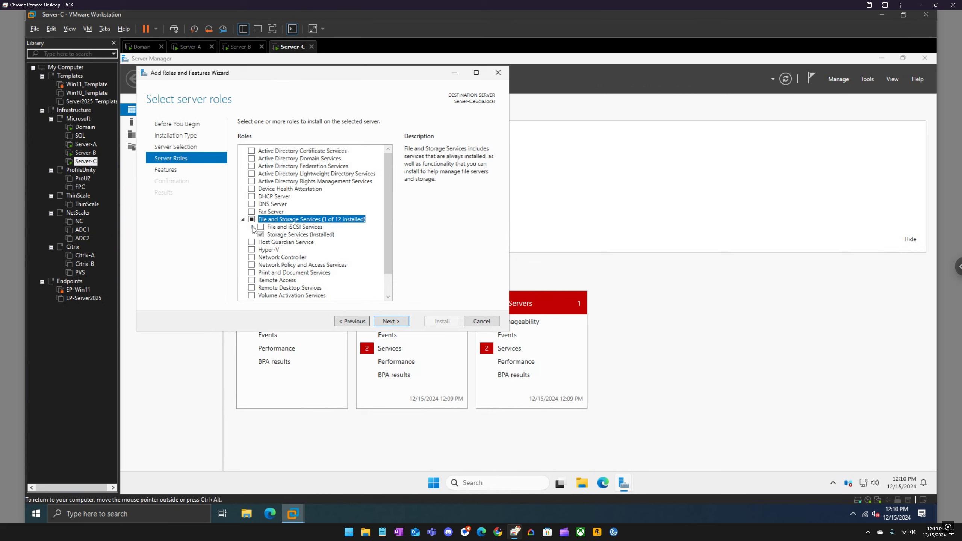
click(251, 227)
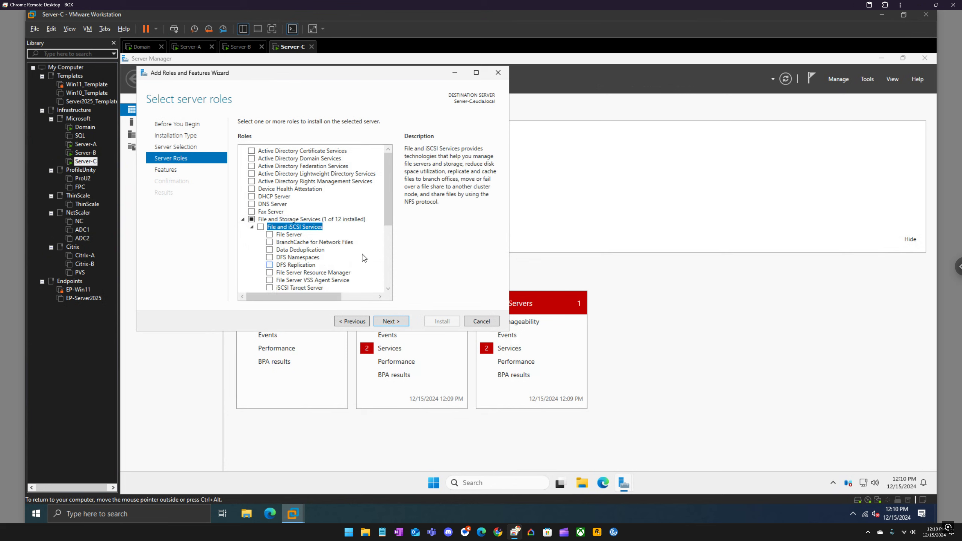
drag(387, 221, 387, 240)
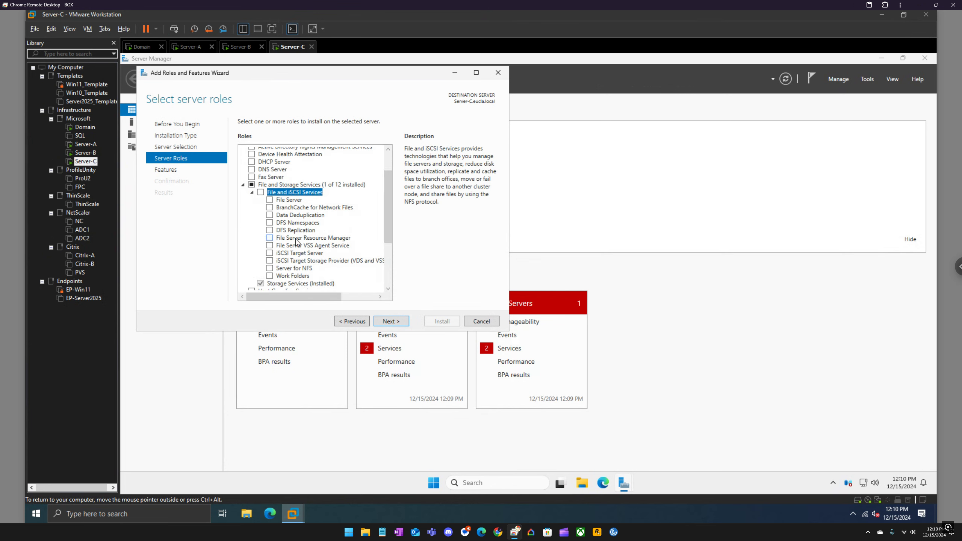
click(284, 253)
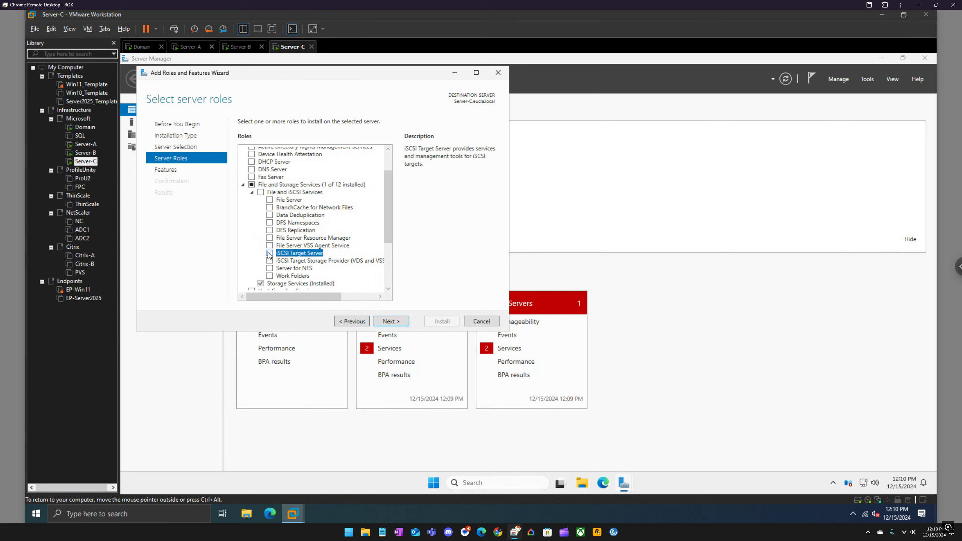
click(270, 253)
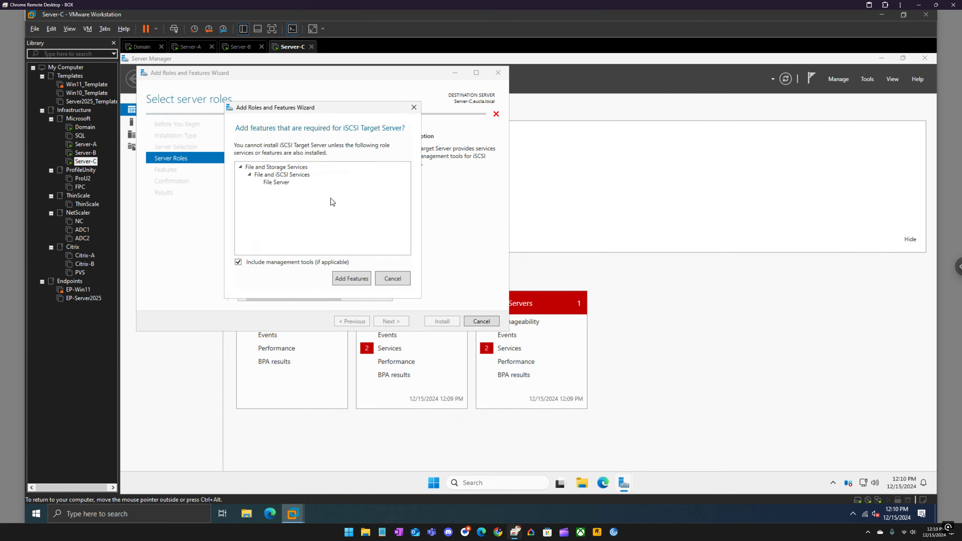
click(352, 280)
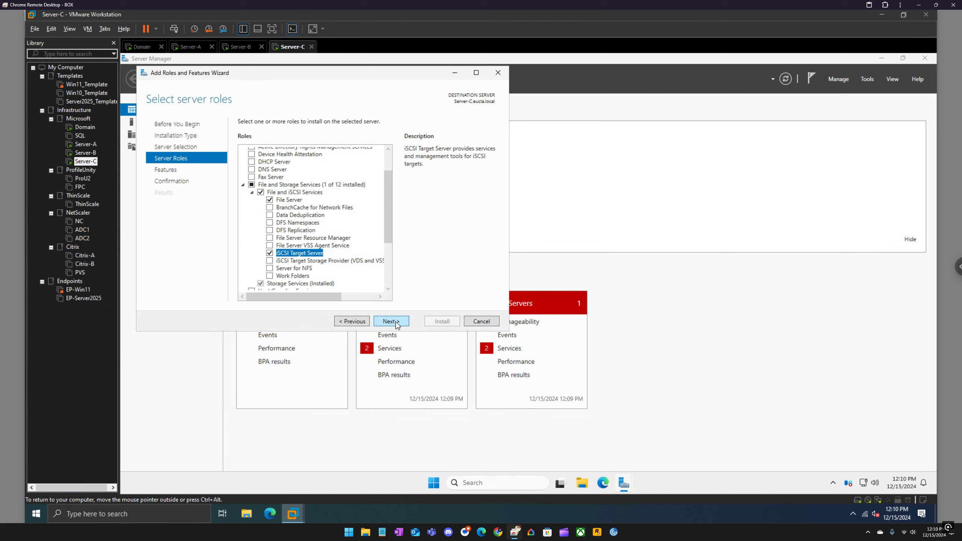
Step: Continue without extra features, allow automatic restart of the destination server, and install the selected roles on Server-C
click(396, 322)
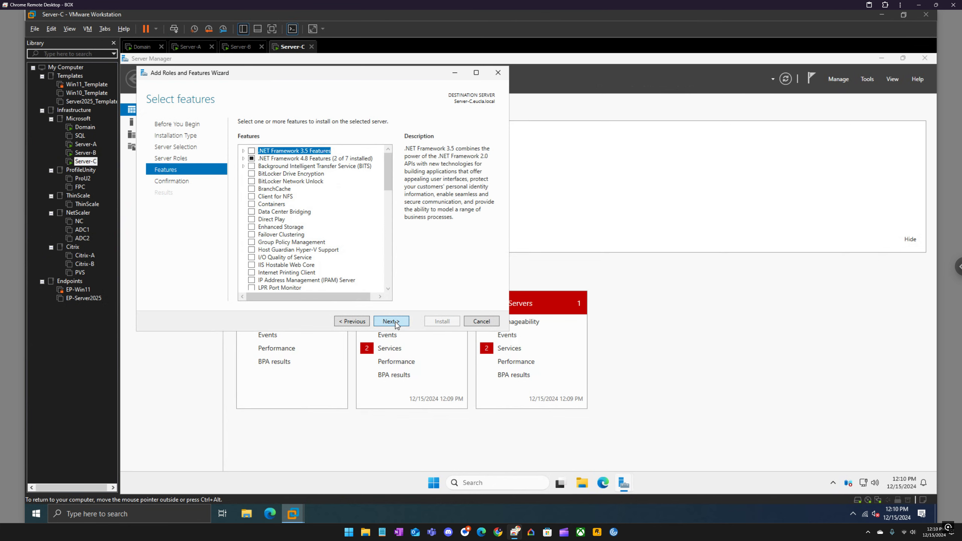
click(395, 321)
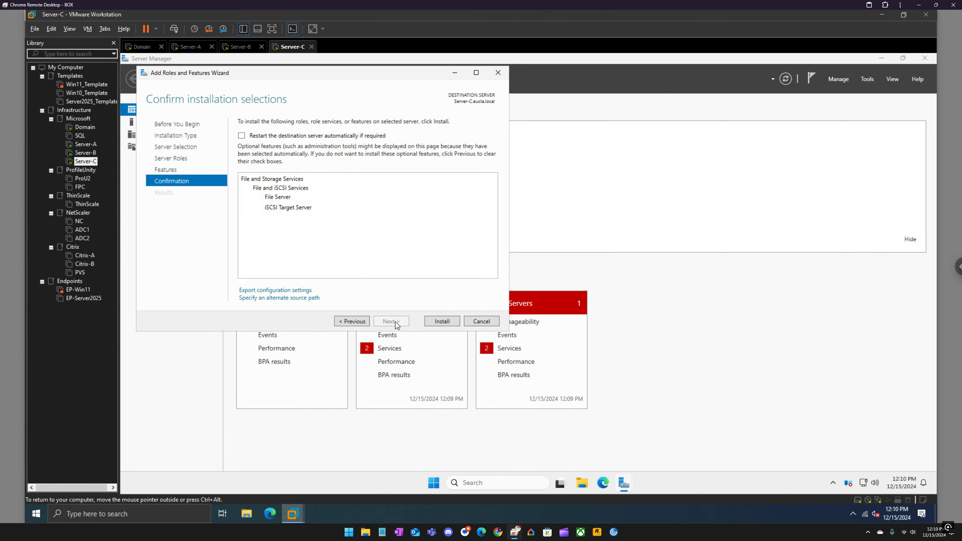
click(290, 136)
click(565, 303)
click(443, 321)
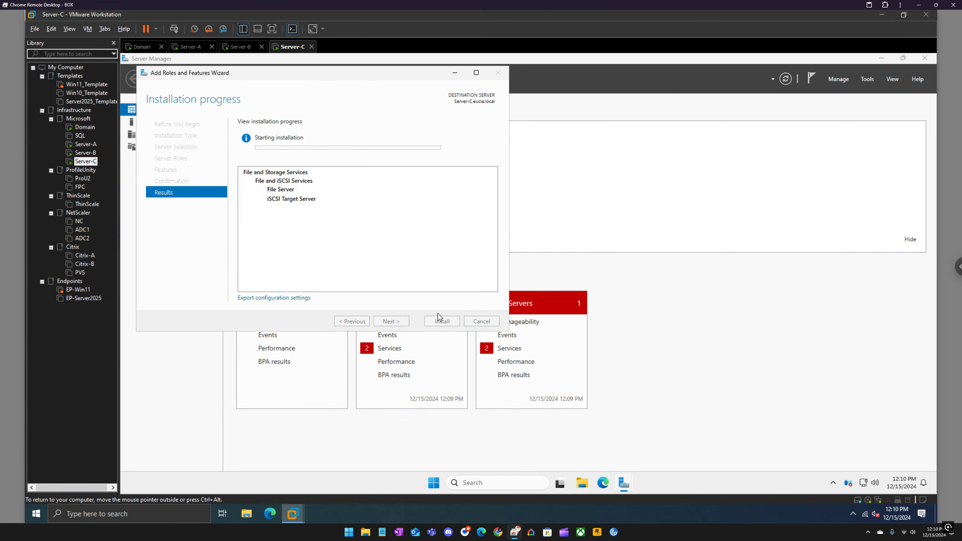
Step: Start the Add Roles and Features Wizard on Server-B and on Server-A
click(241, 46)
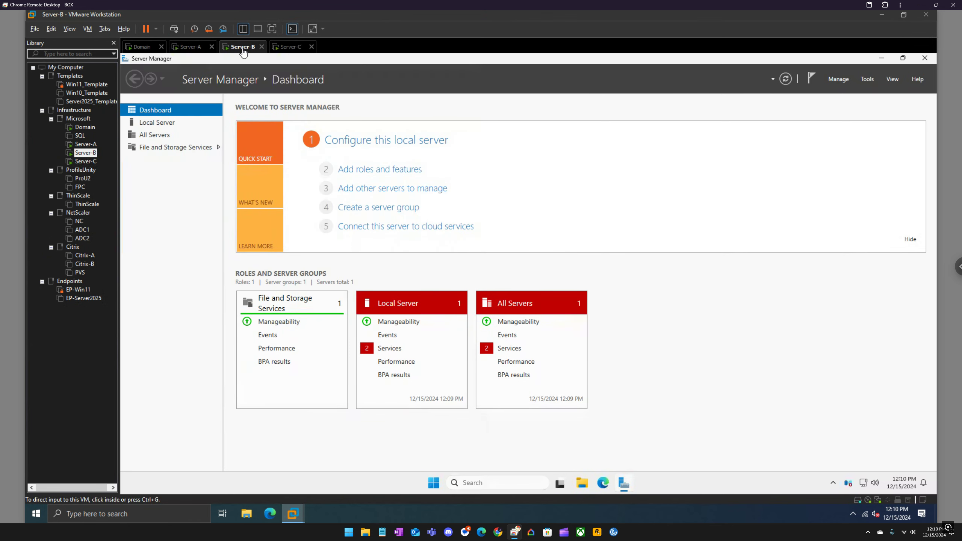
click(385, 174)
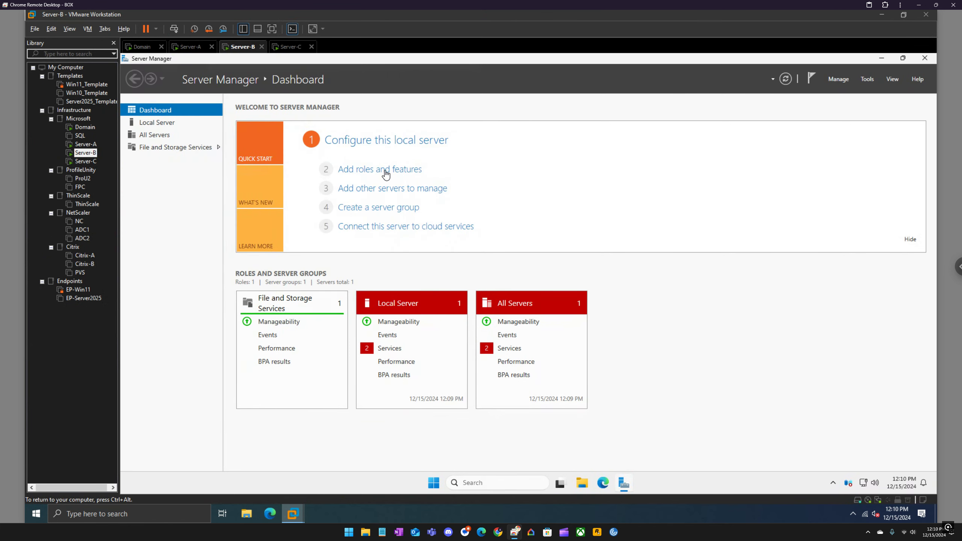
click(193, 51)
click(353, 172)
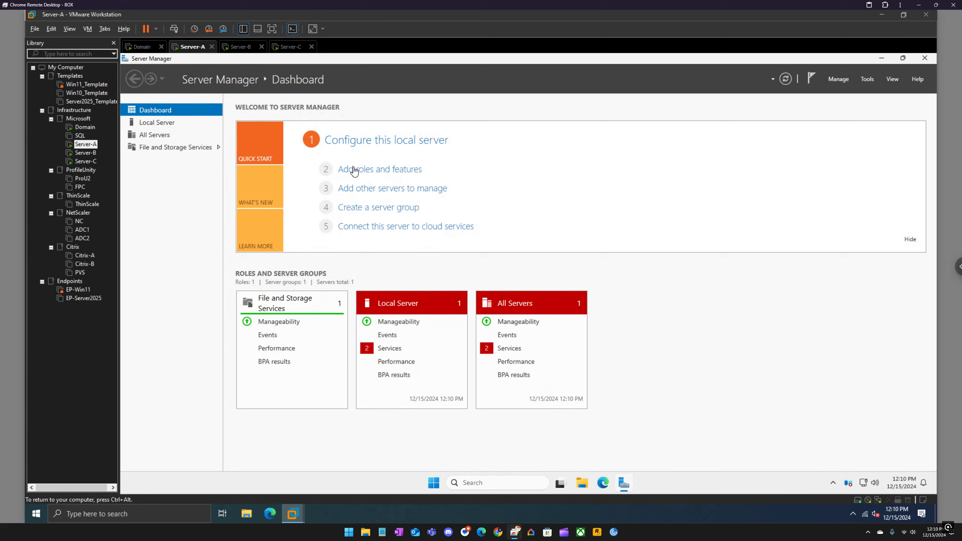
click(354, 172)
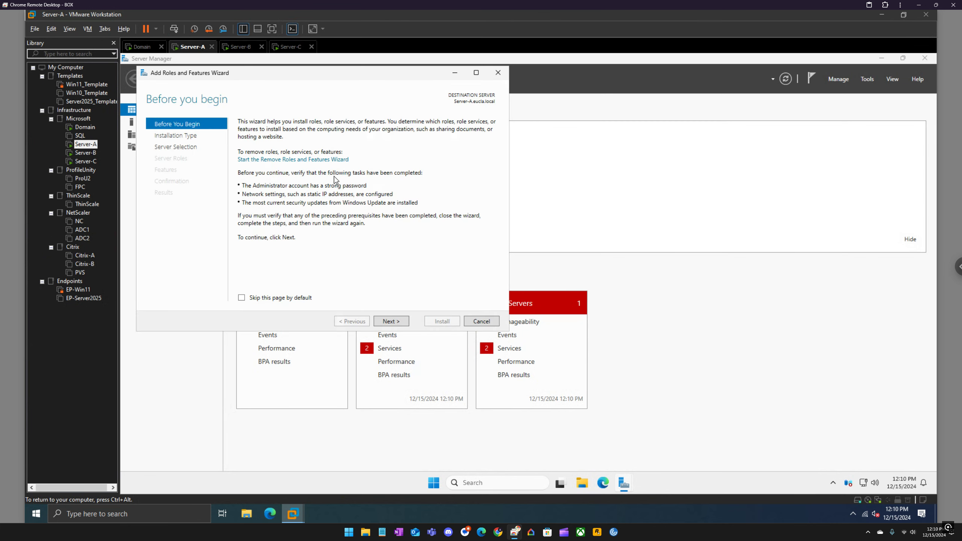
Step: On Server-A, set the introductory page to be skipped by default and continue with a role-based installation on the local server to the server roles
click(245, 298)
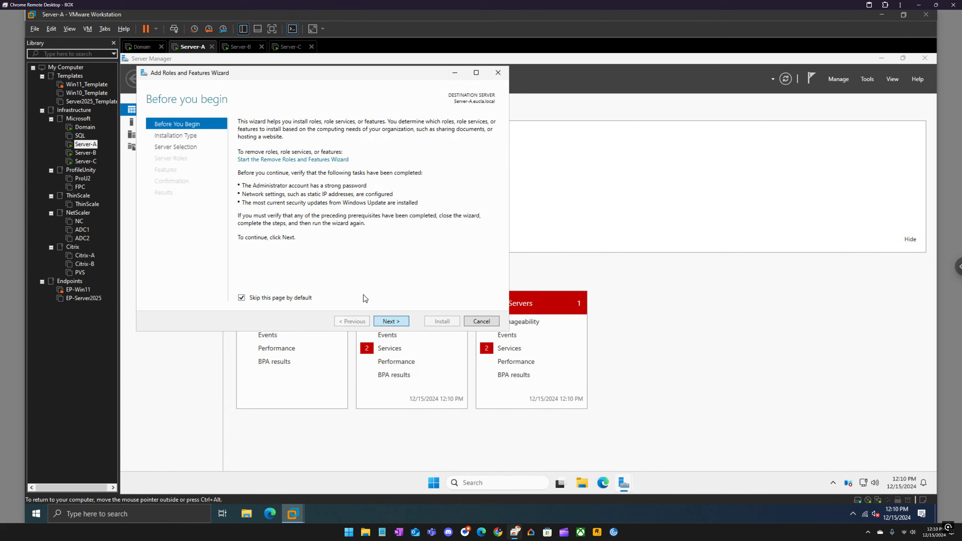
key(Return)
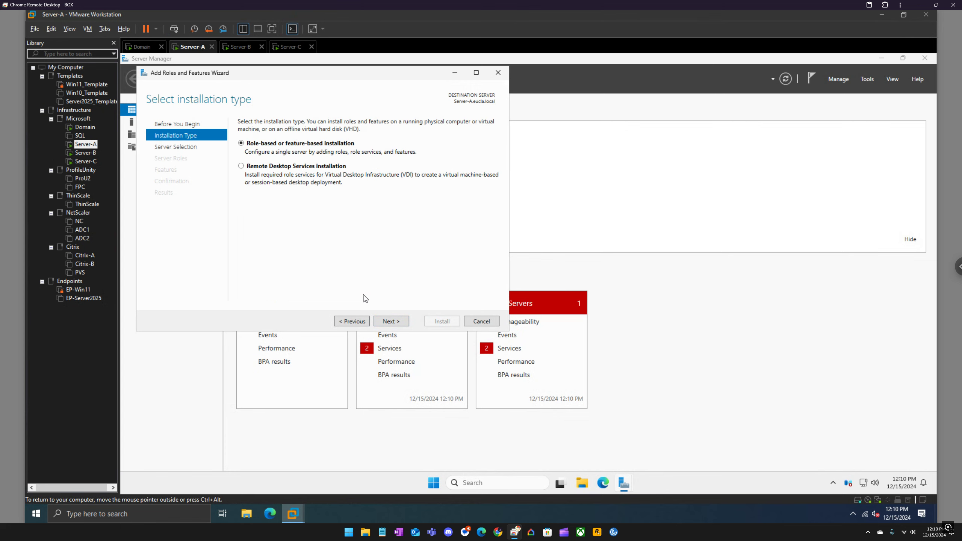
click(392, 324)
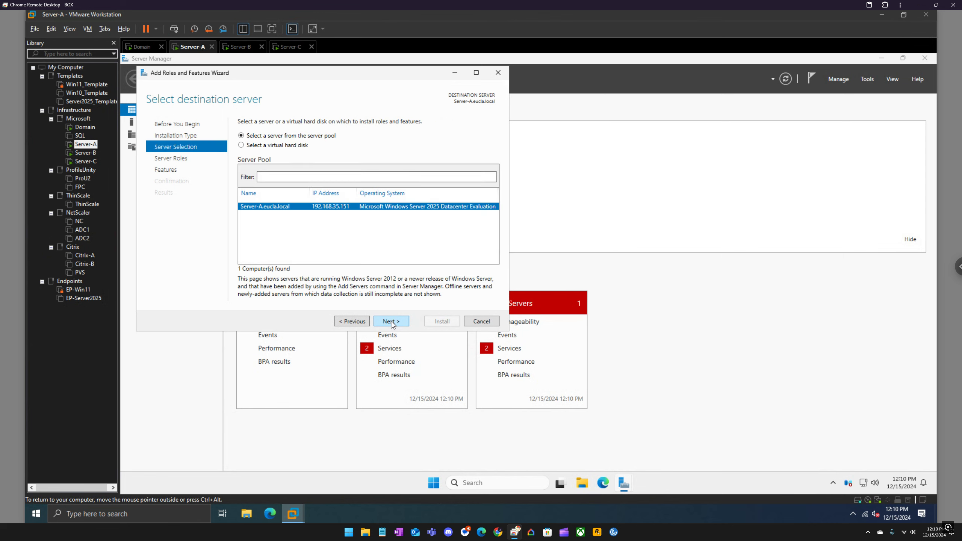
click(391, 321)
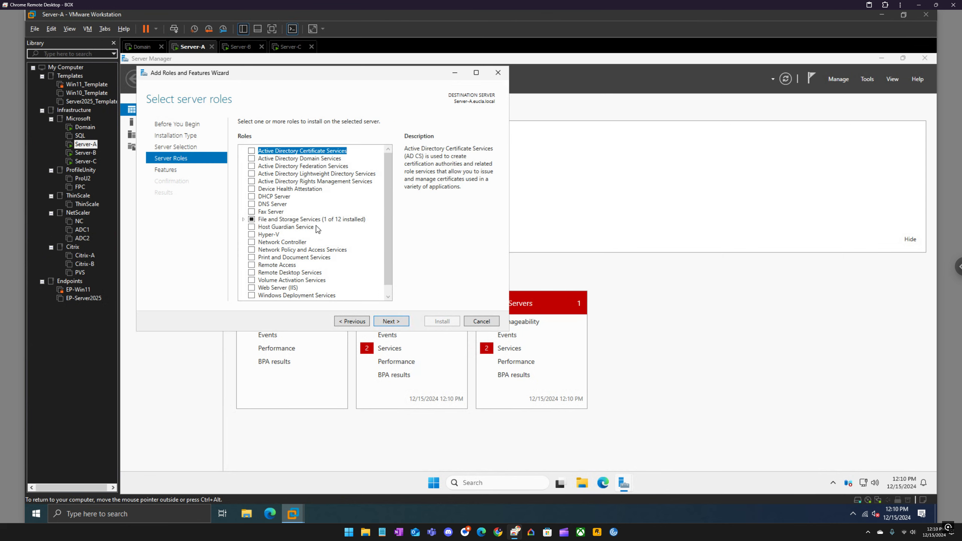
Step: Select File and iSCSI Services with File Server under File and Storage Services for Server-A
click(244, 219)
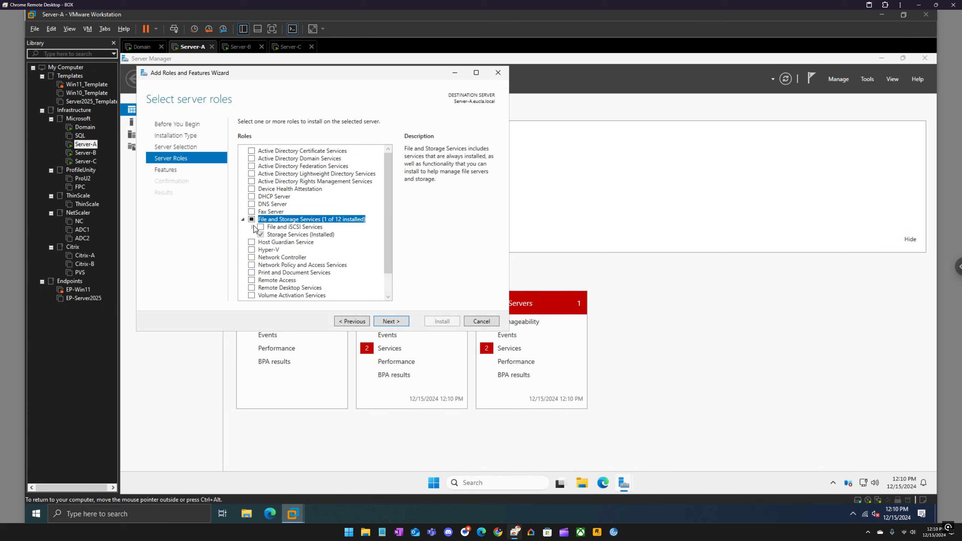
click(253, 227)
click(261, 227)
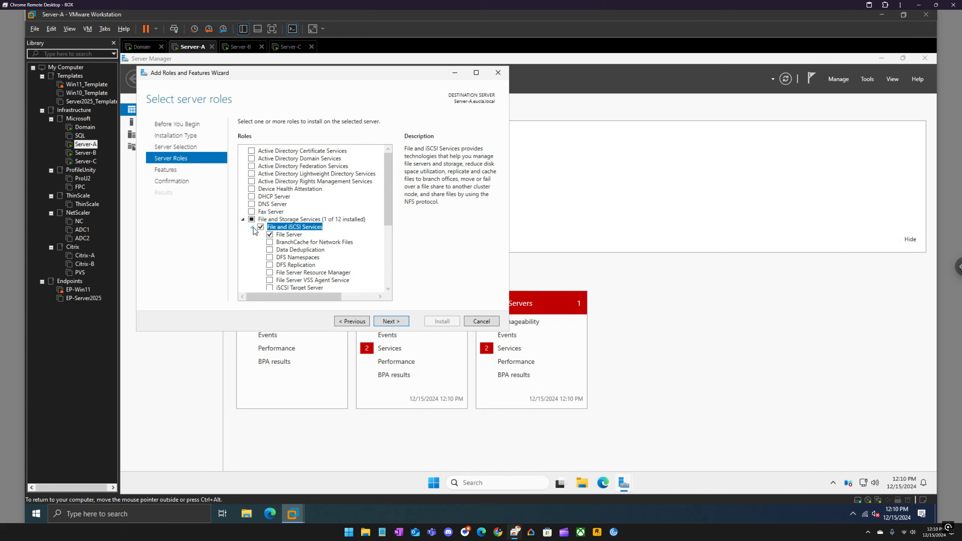
click(253, 227)
click(243, 220)
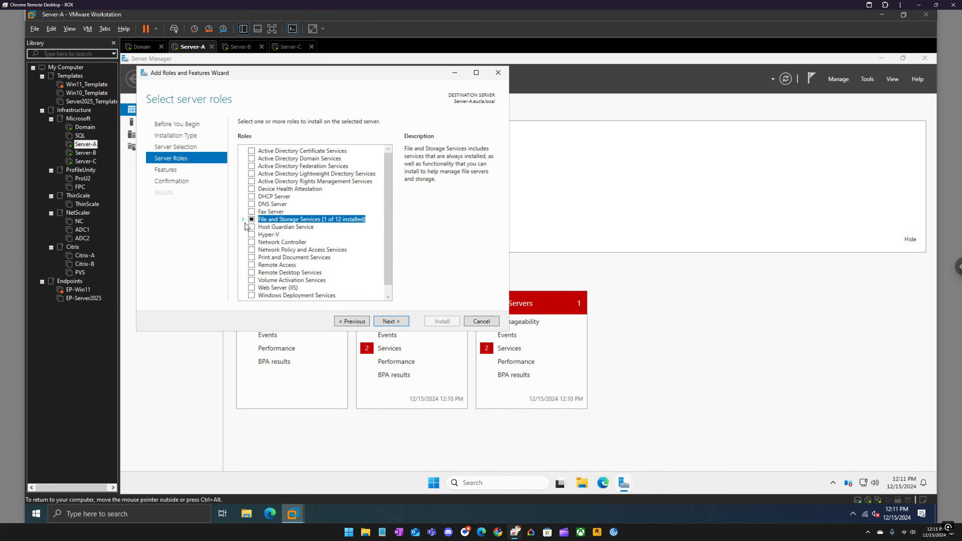
click(244, 220)
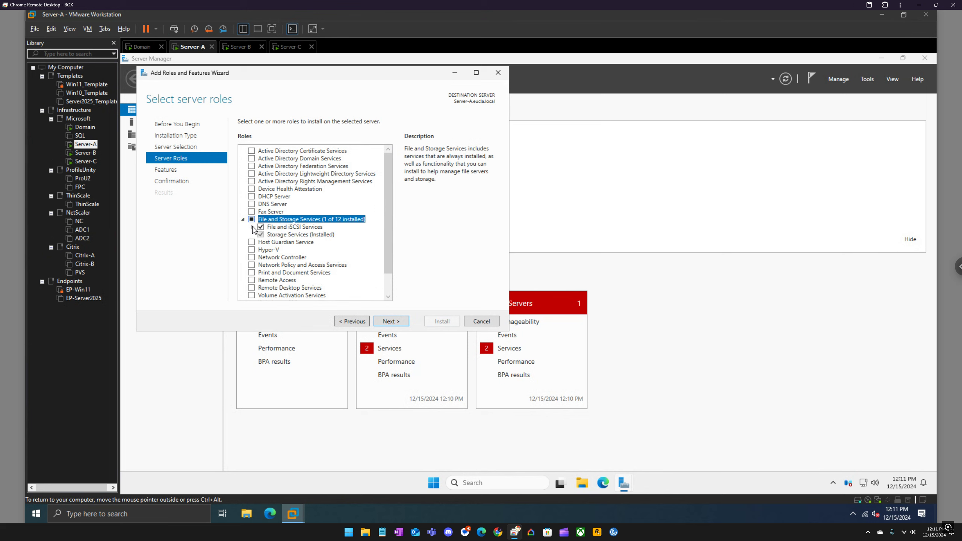
click(252, 227)
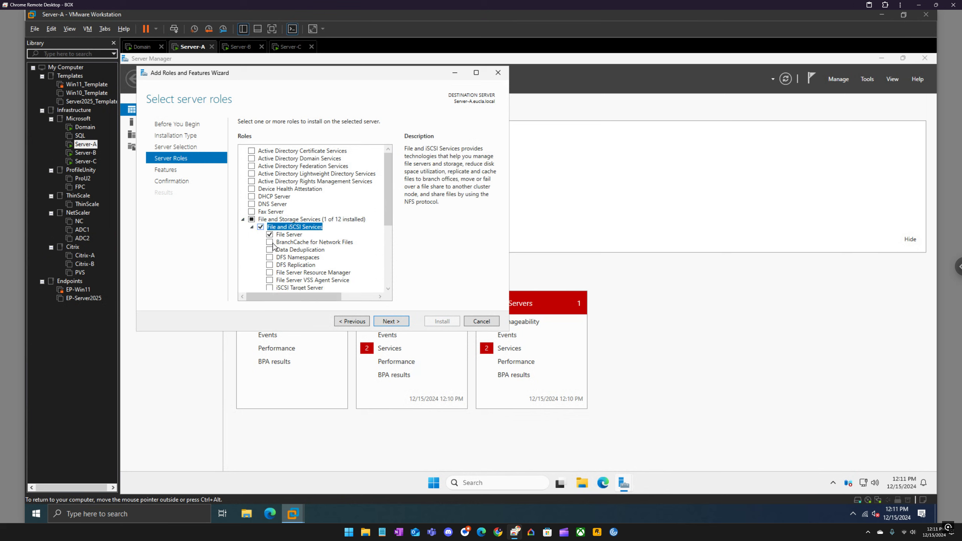
Step: Add File Server Resource Manager with its required features and File Server VSS Agent Service, continuing to the features selection
click(270, 273)
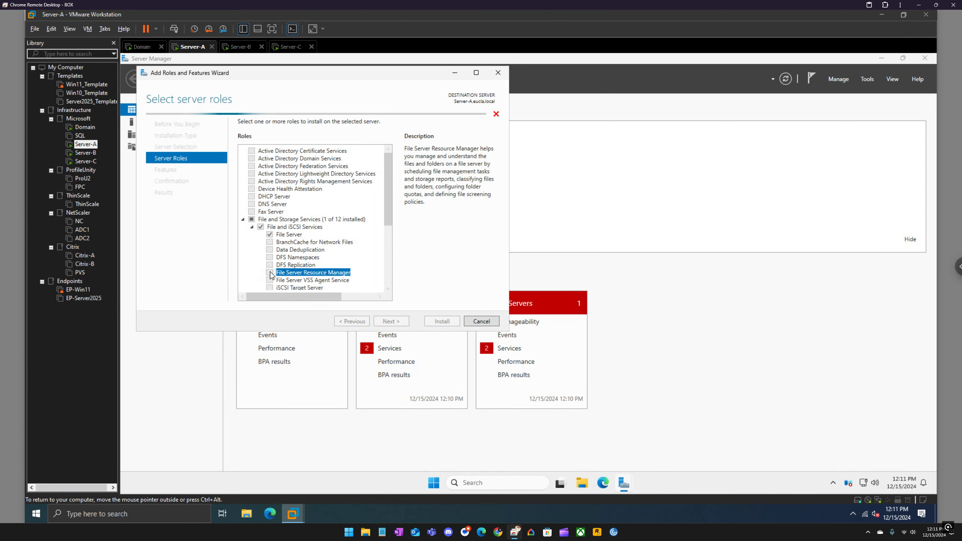
click(351, 283)
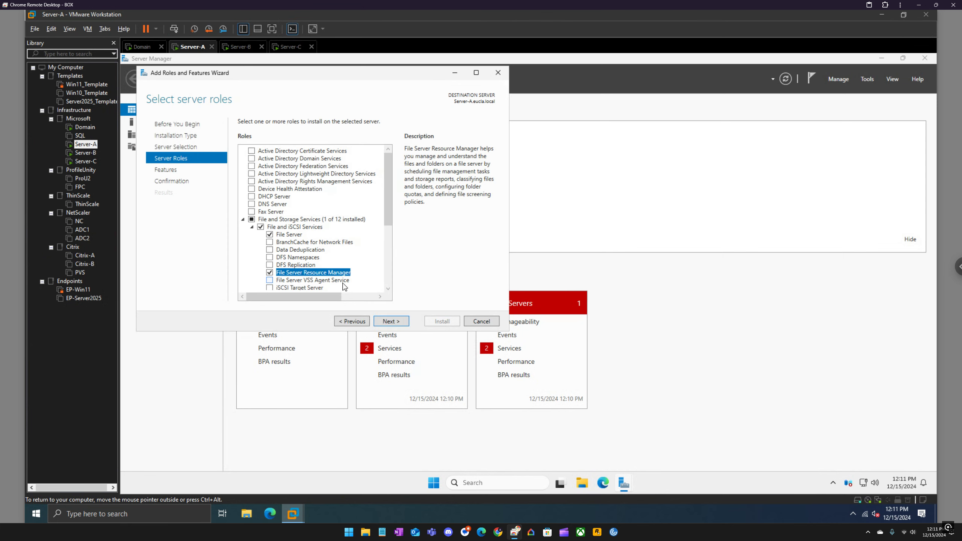
click(341, 283)
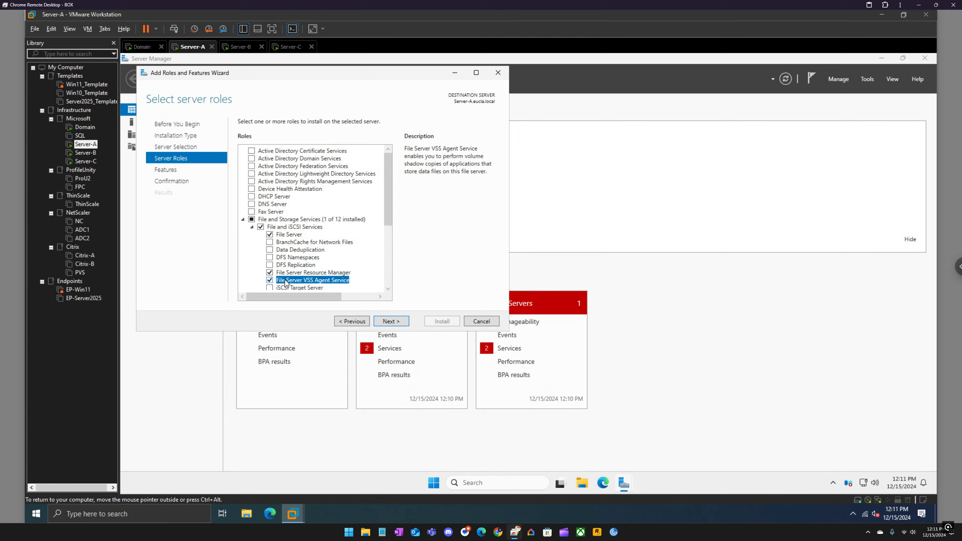
click(388, 322)
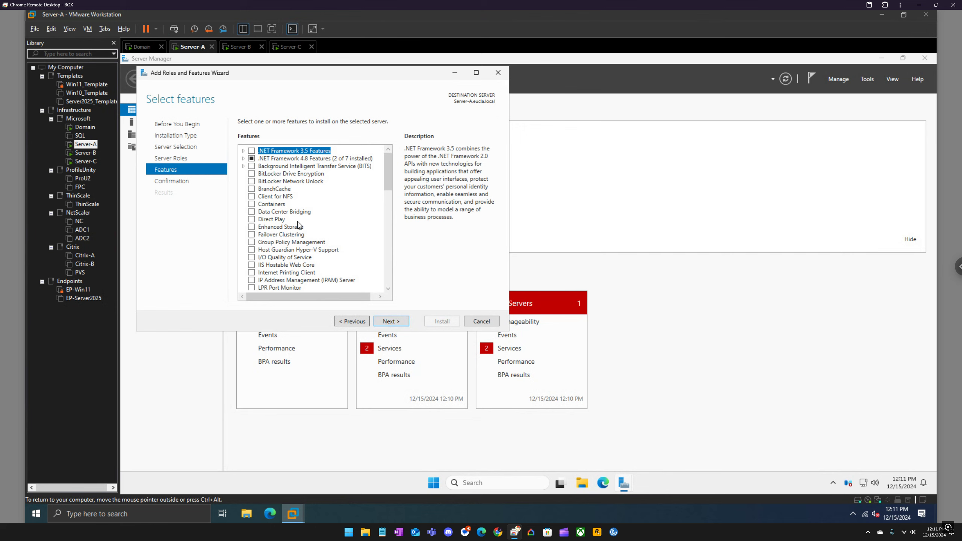
Step: Select the Failover Clustering feature for Server-A, including its required management tools
click(280, 235)
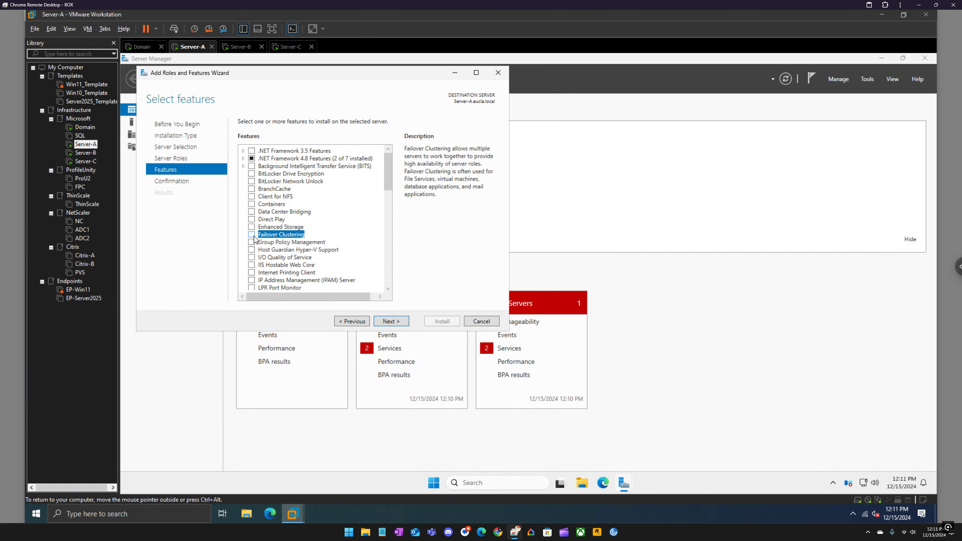
click(252, 235)
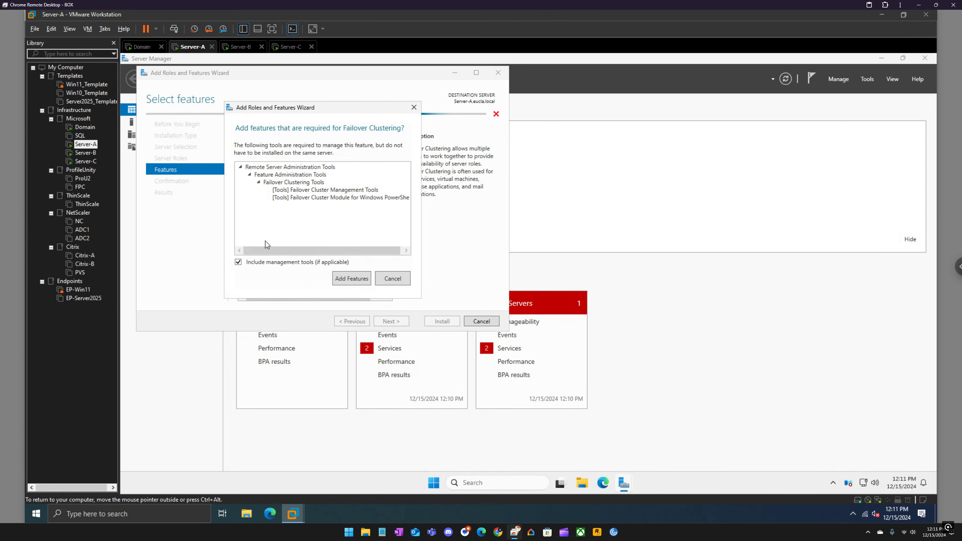
click(349, 276)
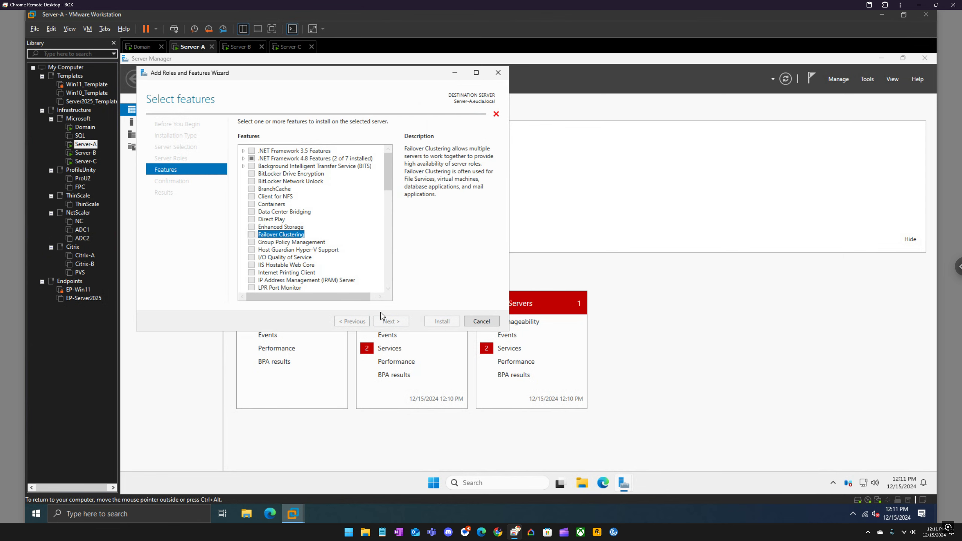
Step: Allow automatic restart of the destination server and install the selected roles and features on Server-A
click(392, 321)
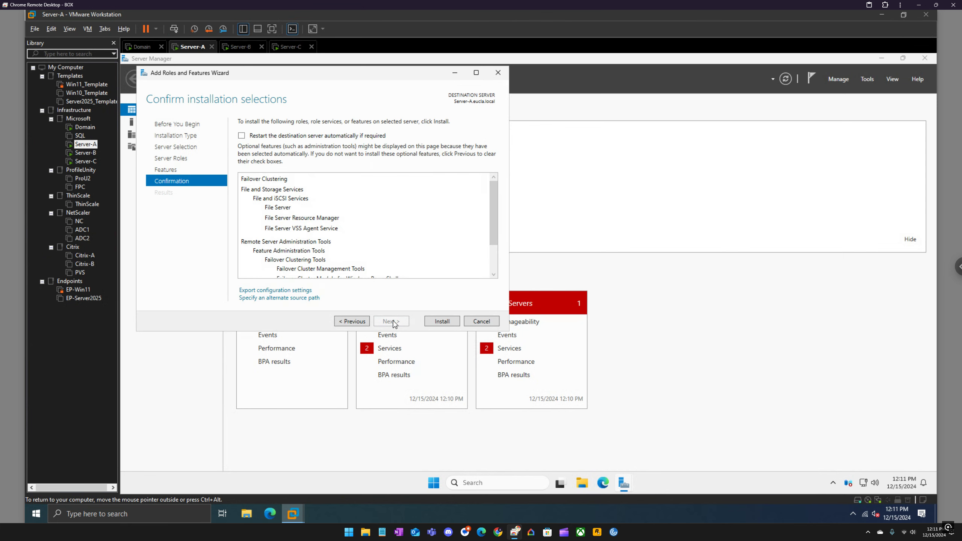
click(299, 137)
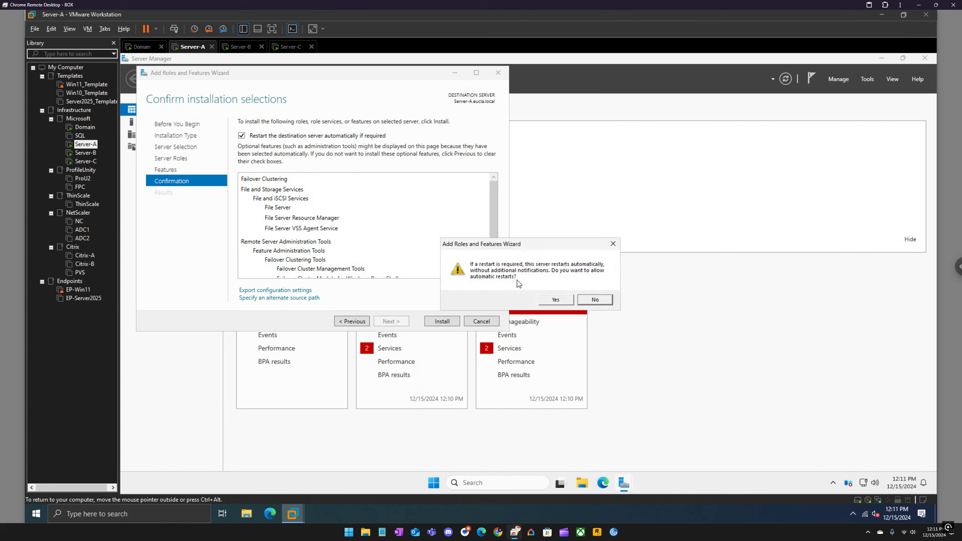
click(555, 301)
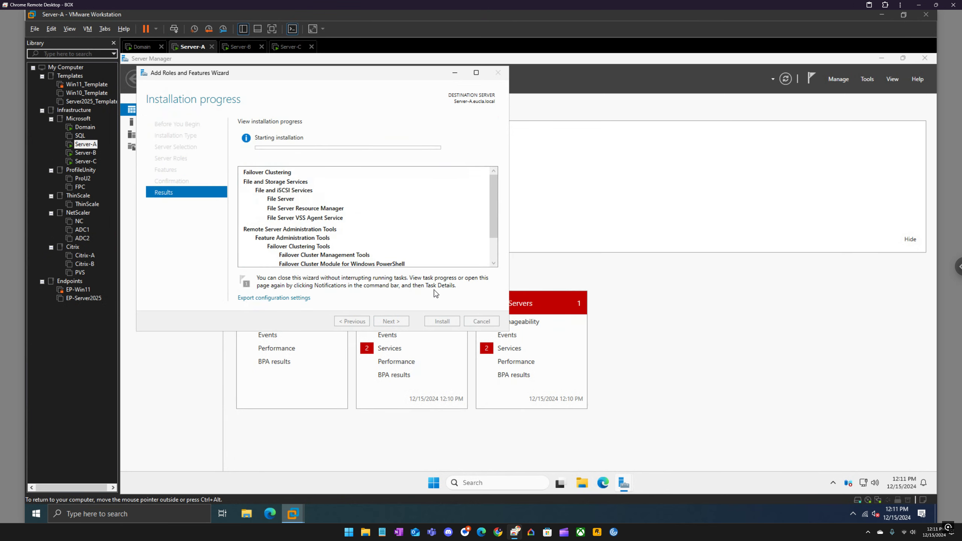
Step: On Server-B, set the introductory page to be skipped by default and continue with a role-based installation to the destination server selection
click(240, 47)
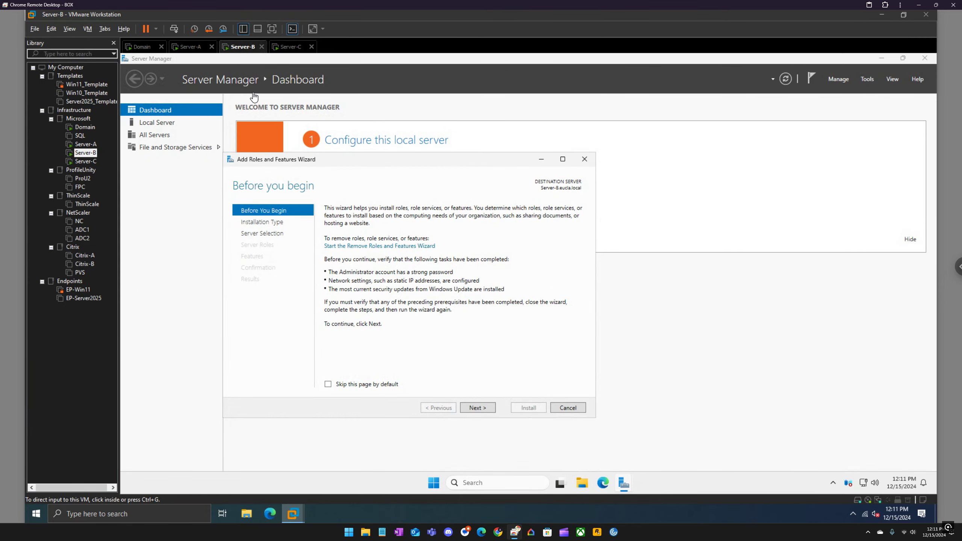
click(329, 384)
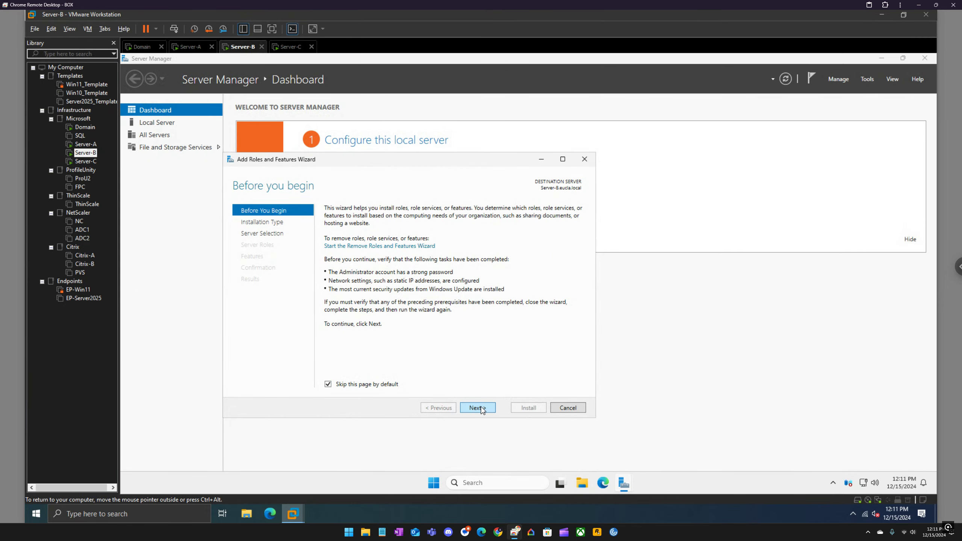
click(478, 407)
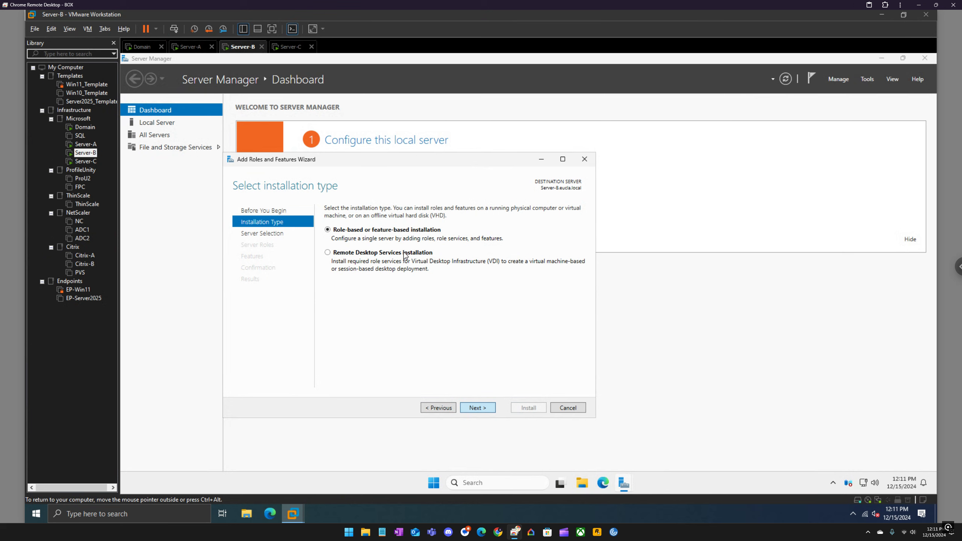
key(Return)
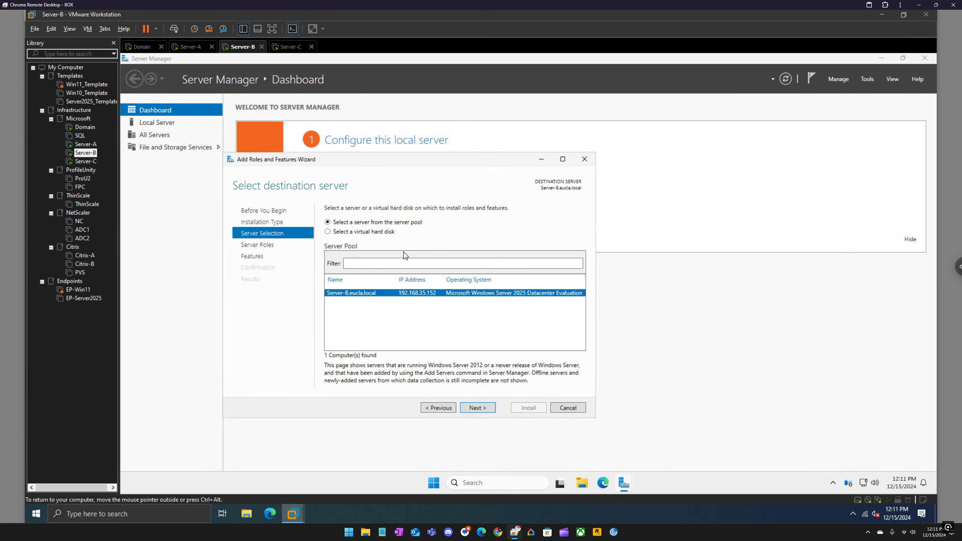
Step: Select the File Server, File Server Resource Manager with its management tools, and File Server VSS Agent Service roles for Server-B
click(477, 408)
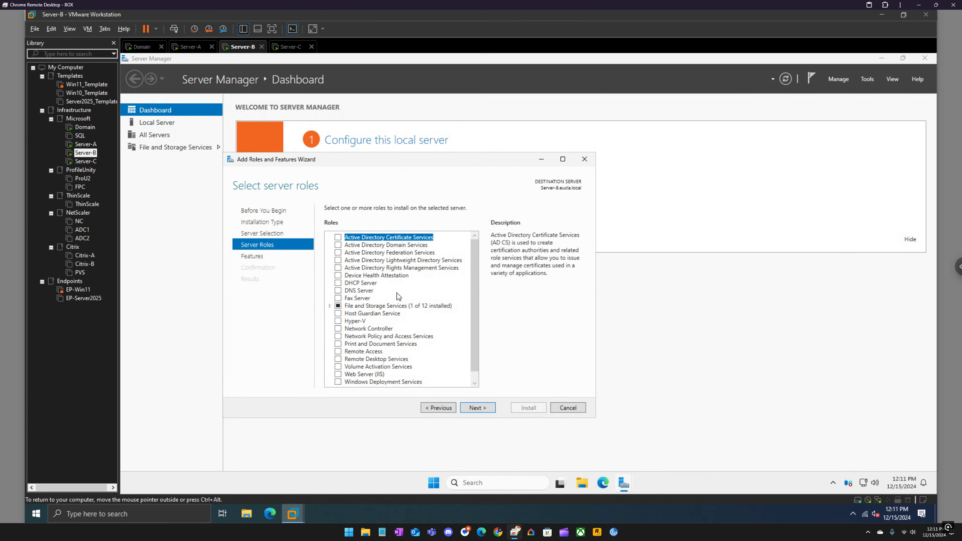
click(330, 306)
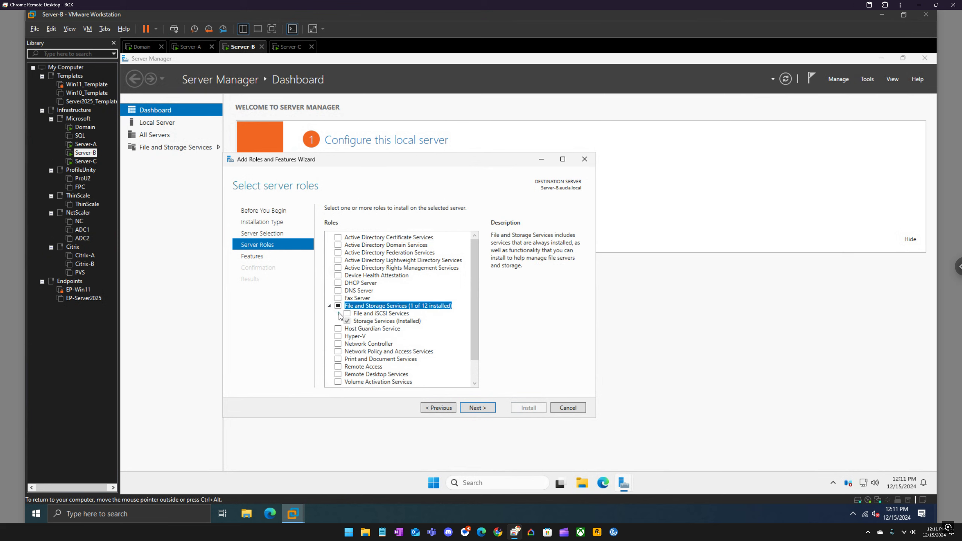
click(347, 314)
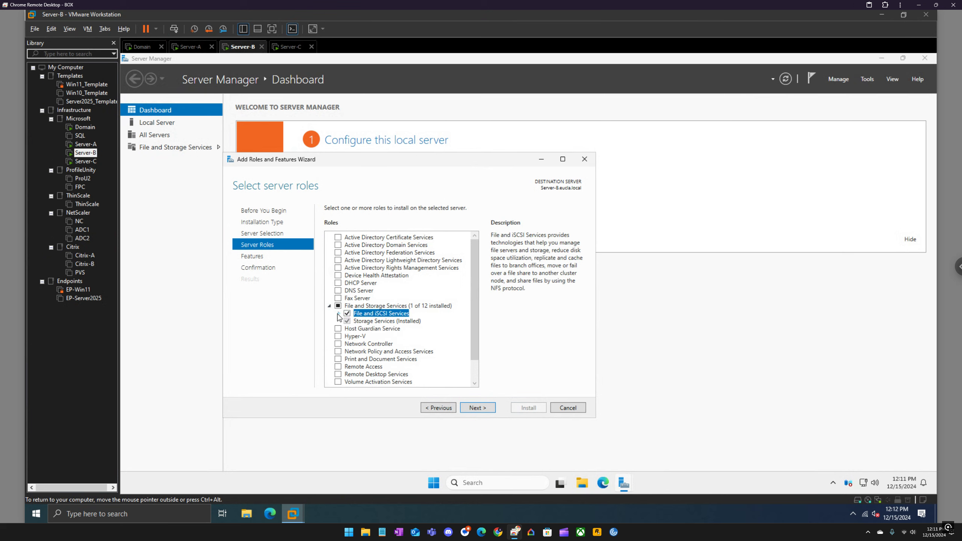
click(338, 314)
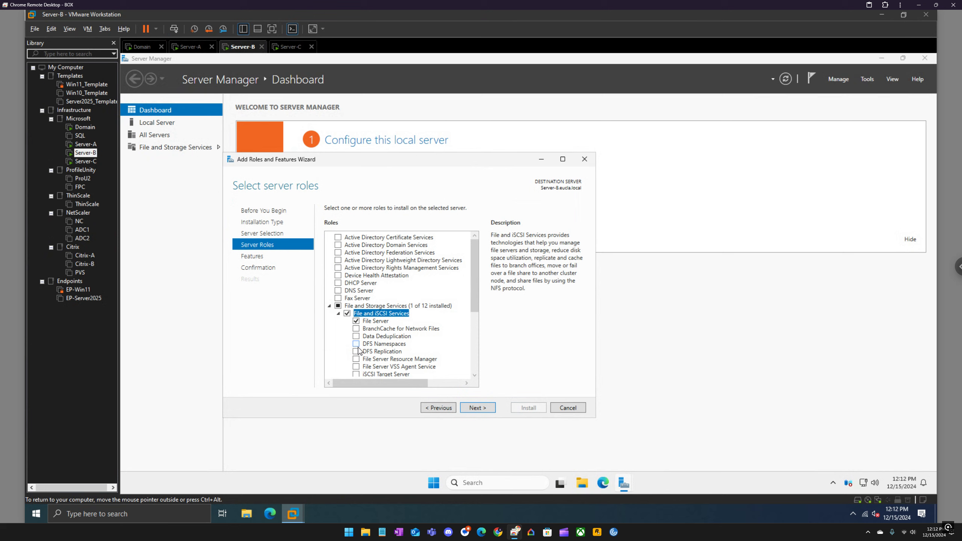
click(356, 359)
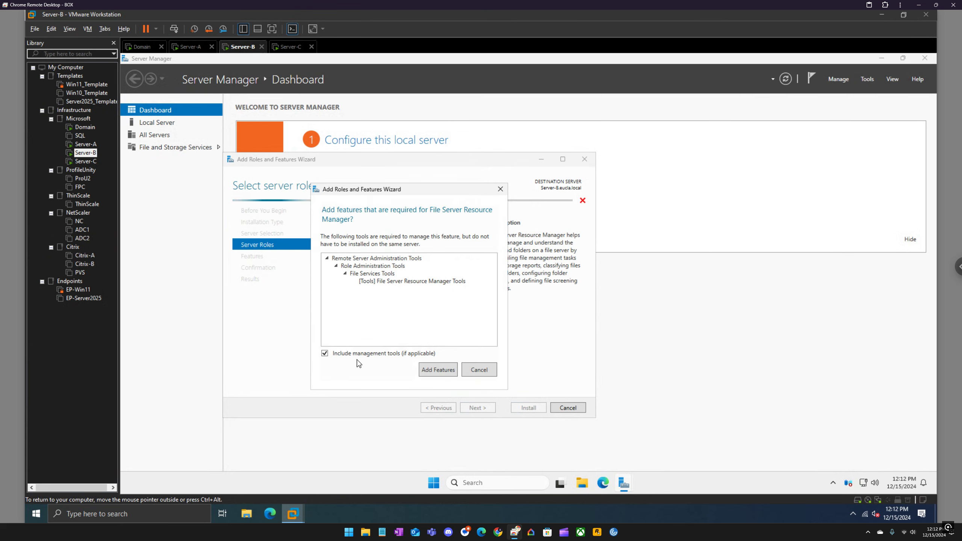
click(437, 371)
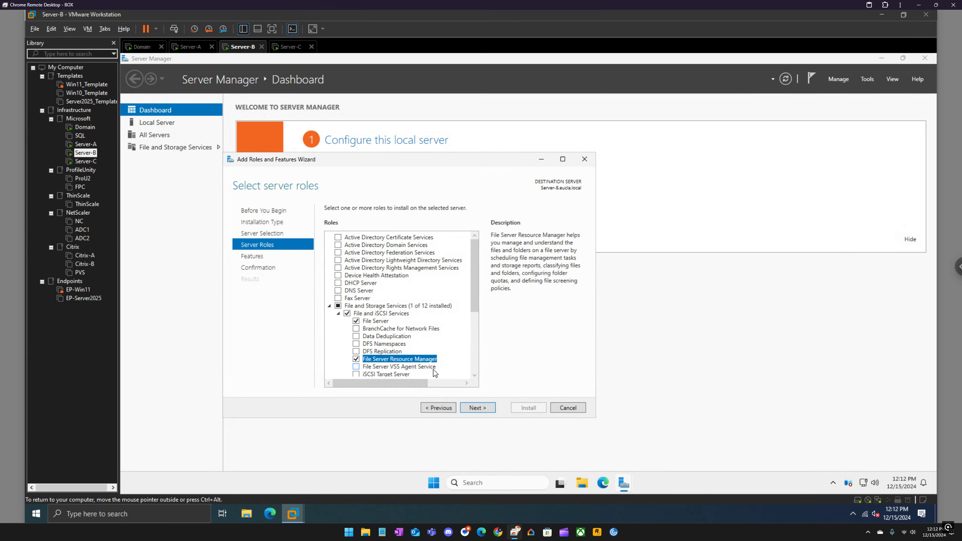
click(356, 367)
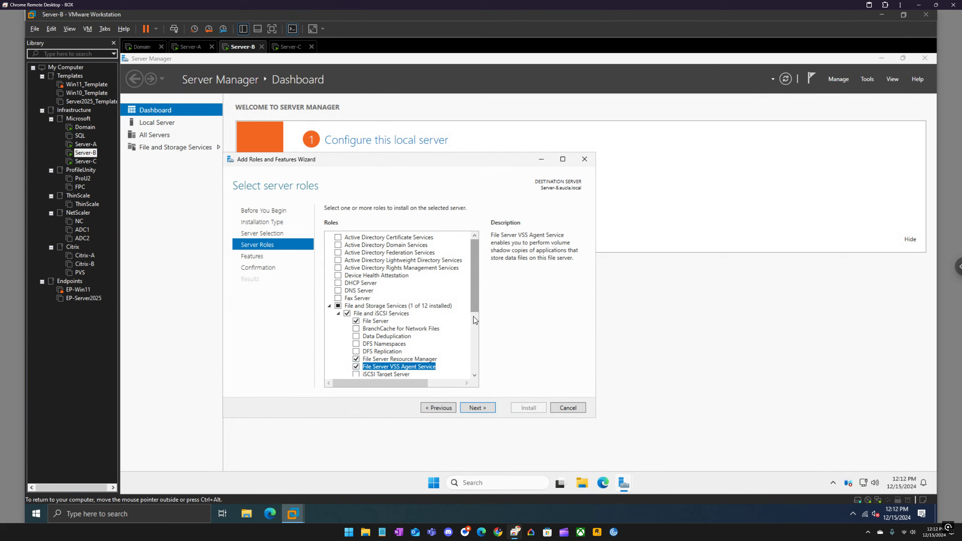
scroll(476, 320, down, 2)
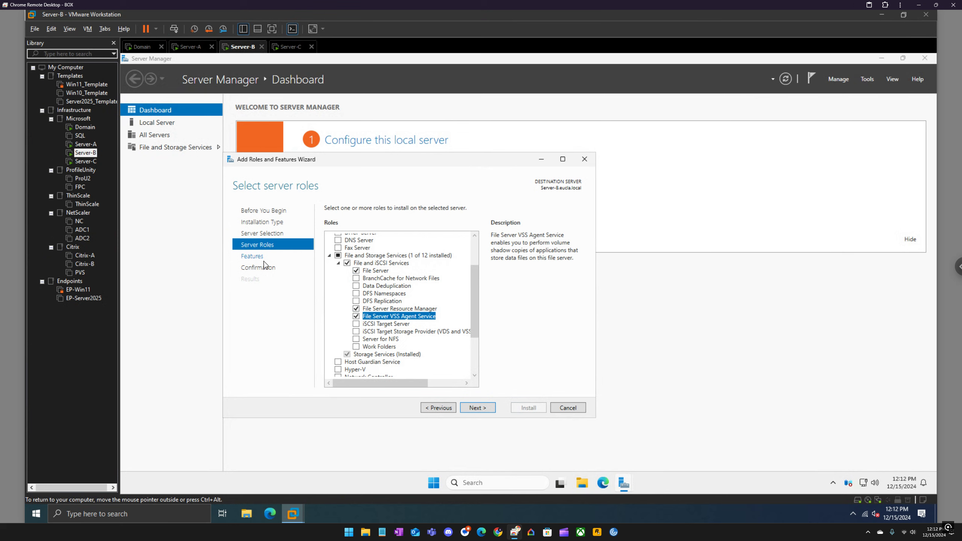
Step: Add the Failover Clustering feature with its required management tools and install the selected roles and features on Server-B
click(278, 260)
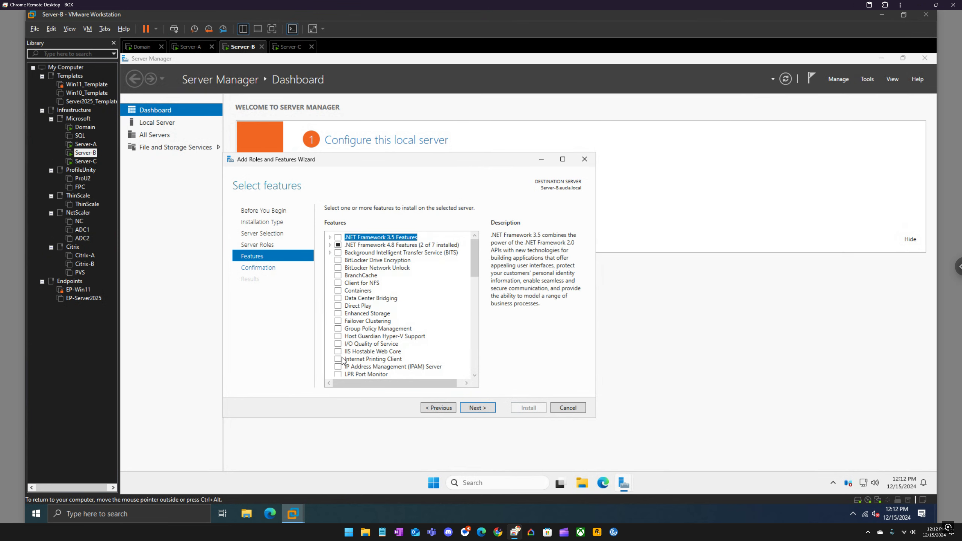
click(338, 321)
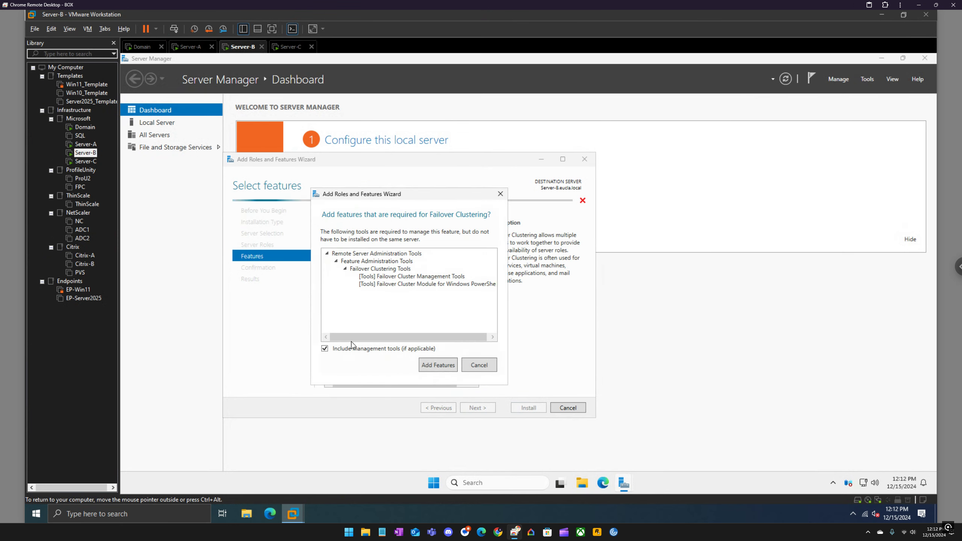
click(437, 365)
click(478, 407)
click(528, 407)
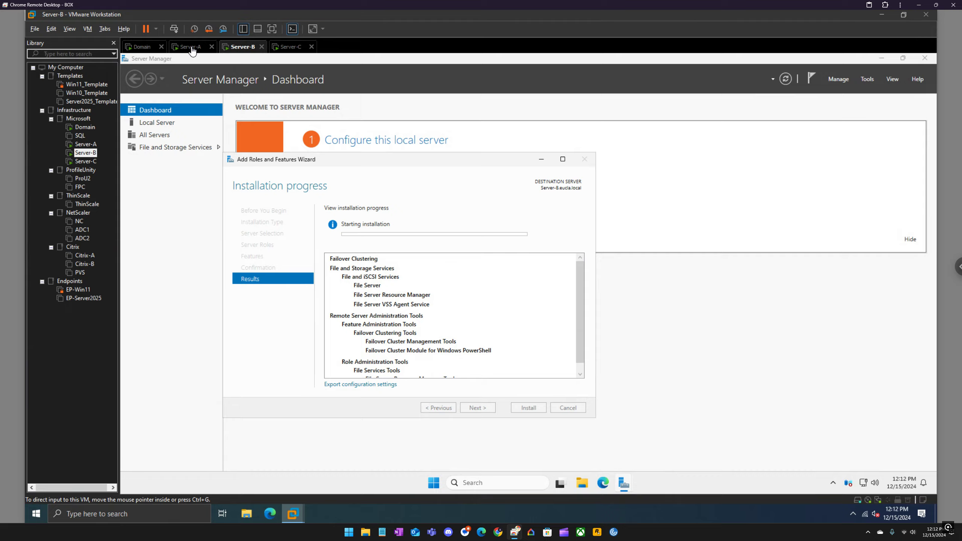
Step: Close the completed role installation wizards on Server-A and Server-C
click(191, 47)
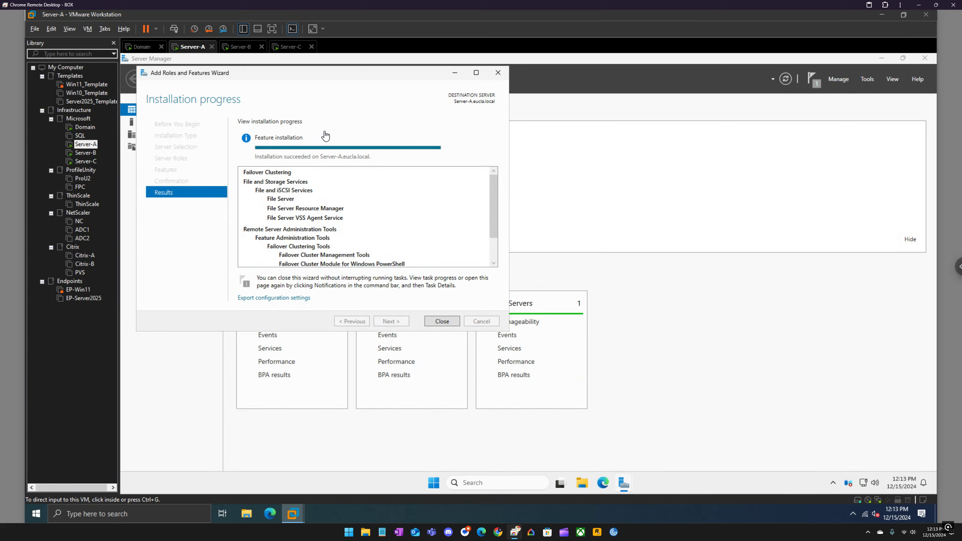
click(442, 322)
click(242, 46)
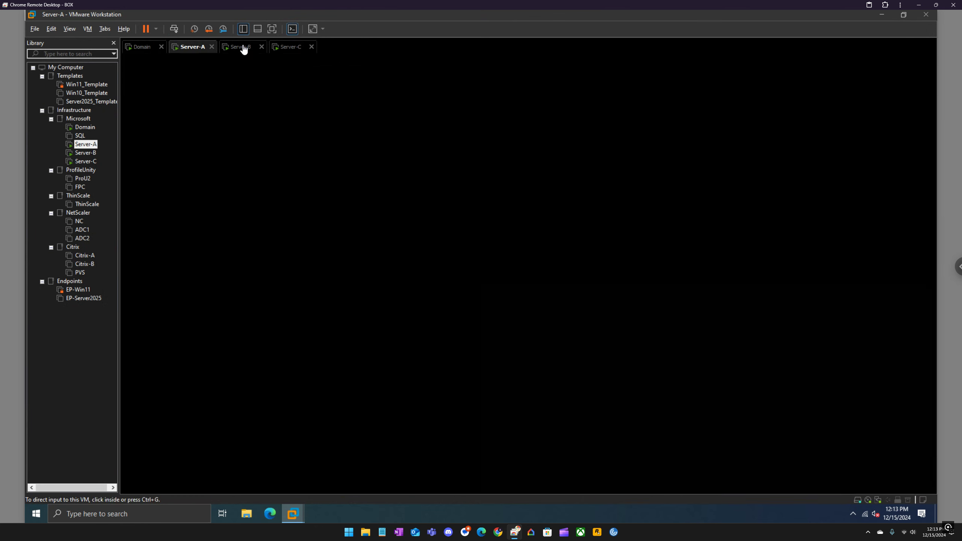
click(292, 47)
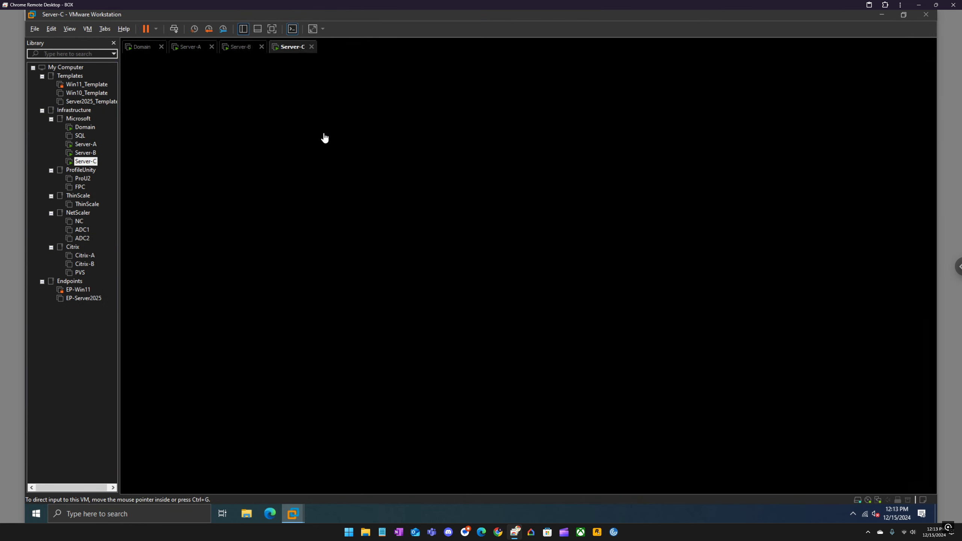
click(442, 321)
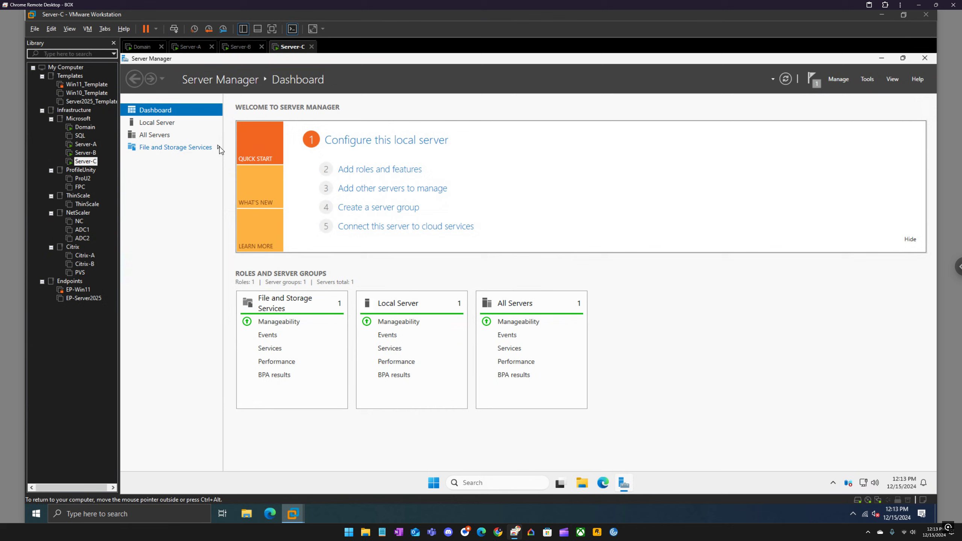
Step: In Server-C's File and Storage Services, start a new iSCSI virtual disk stored on volume C:
click(217, 156)
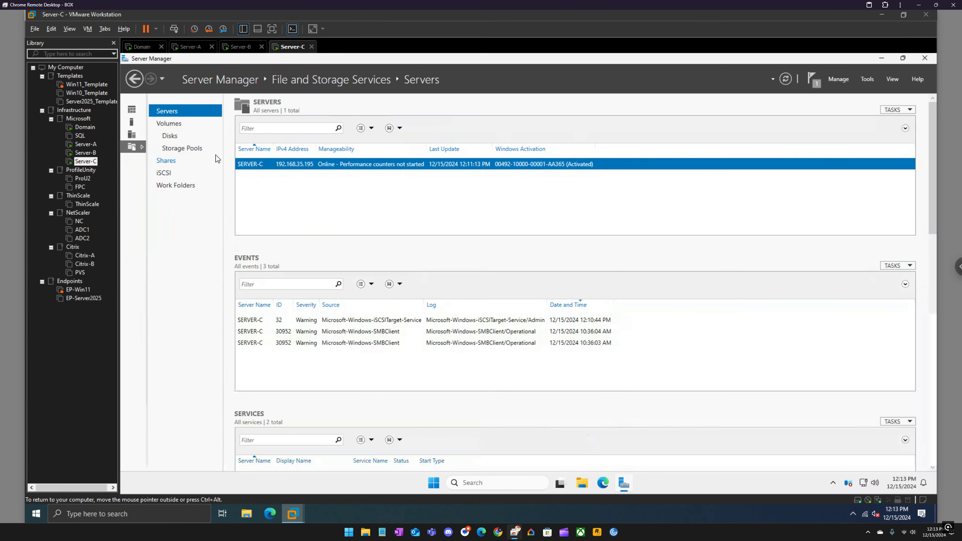
click(173, 176)
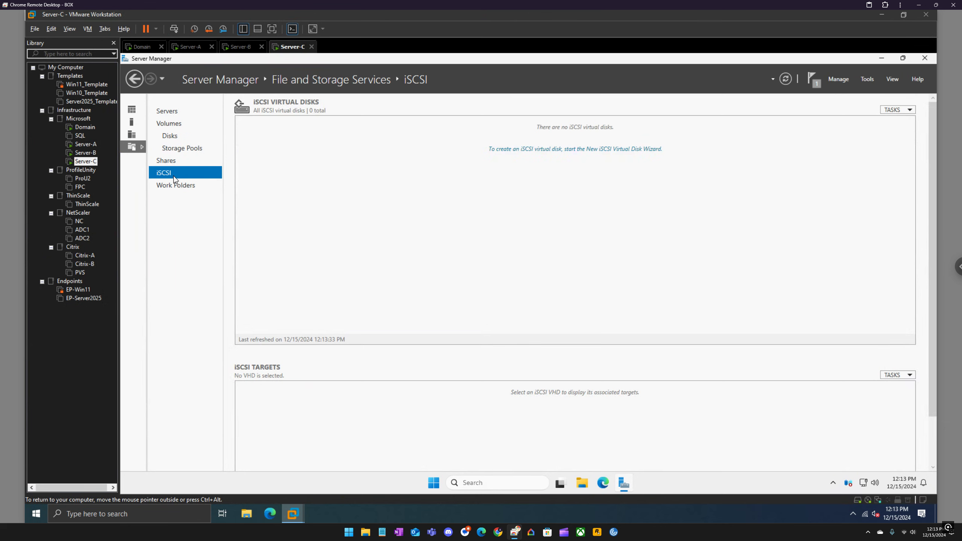
click(526, 149)
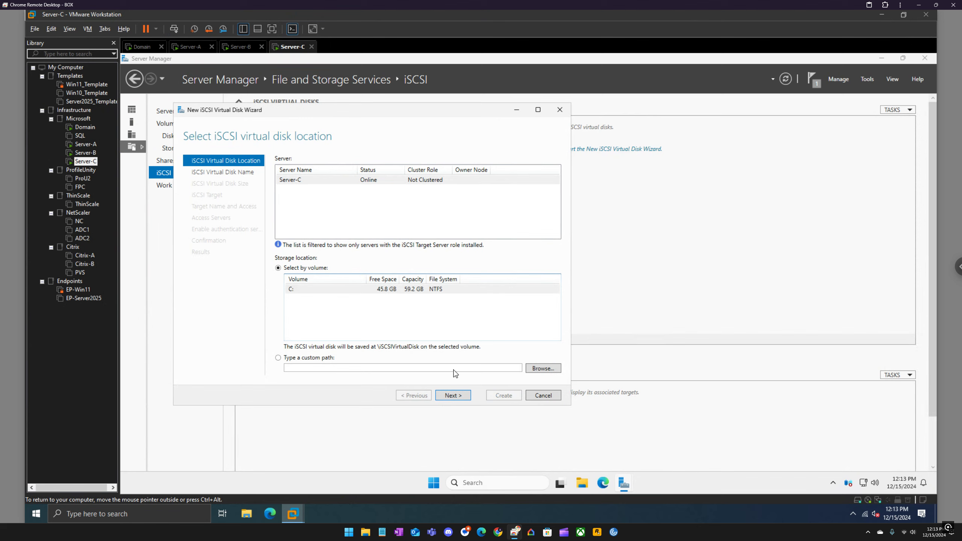
click(458, 395)
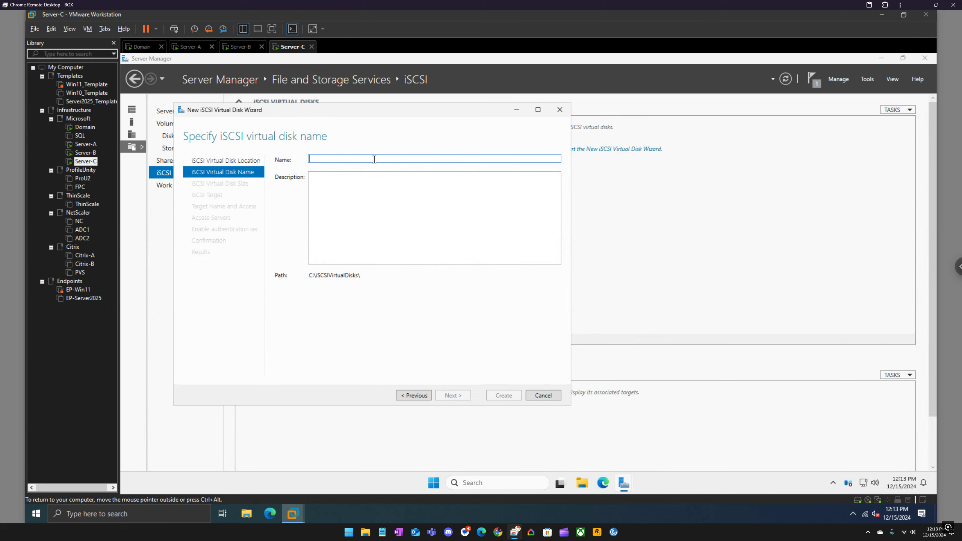
Step: Name the iSCSI virtual disk storage and make it a 20 GB fixed-size disk
text(storage)
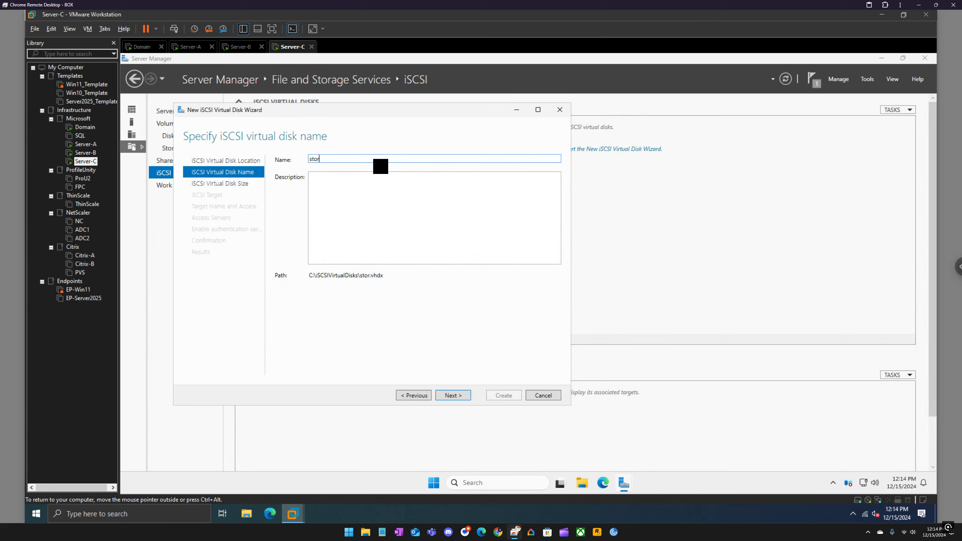
click(451, 395)
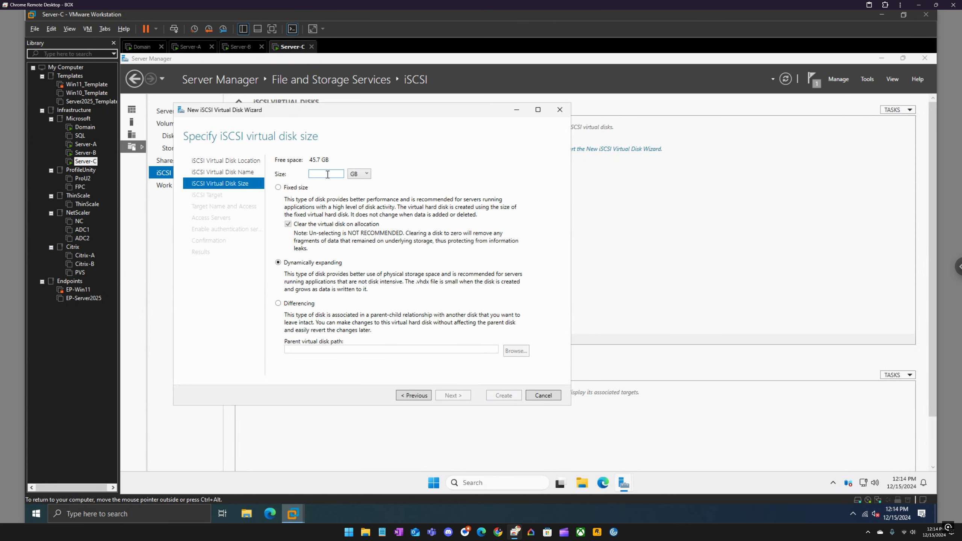
text(20)
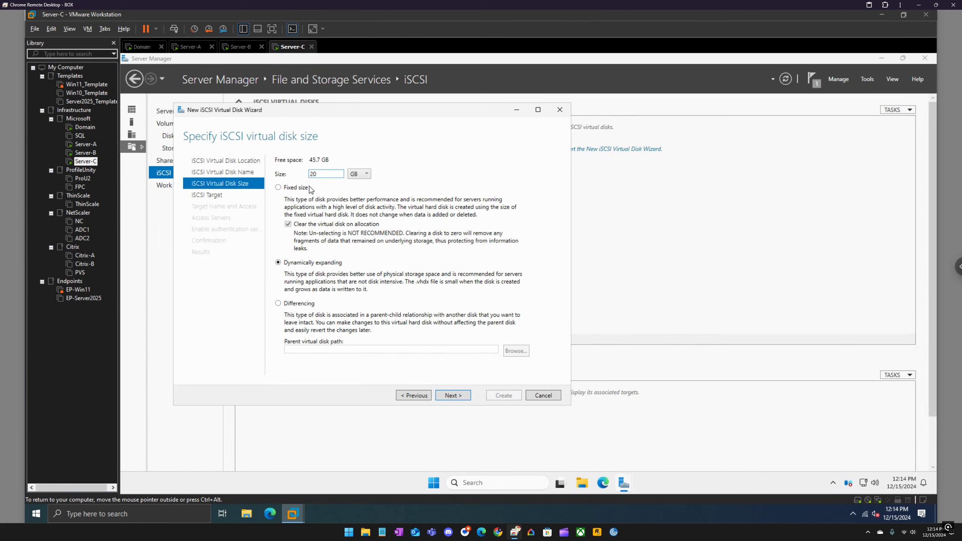
click(304, 190)
click(453, 395)
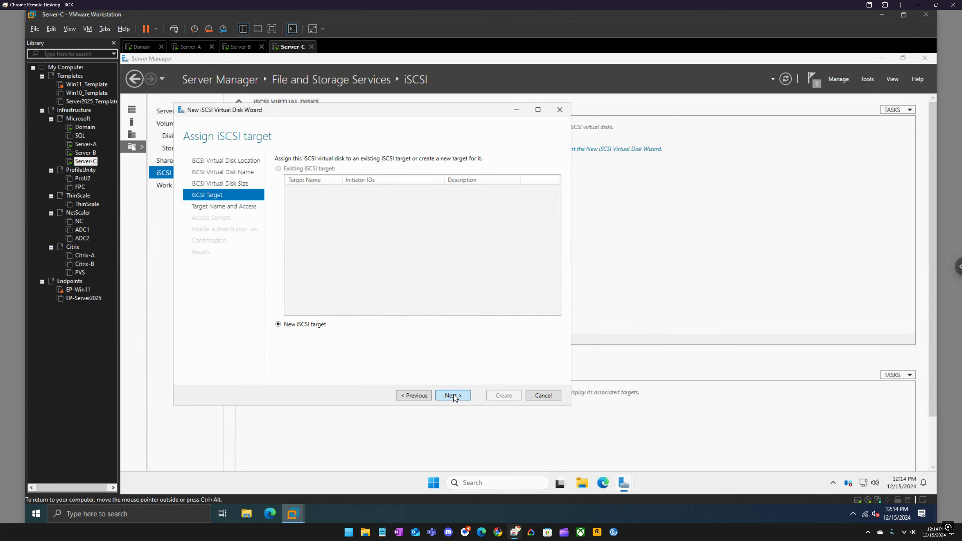
Step: Assign the virtual disk to a new iSCSI target named target-a and continue to the access servers
click(454, 395)
text(target-a)
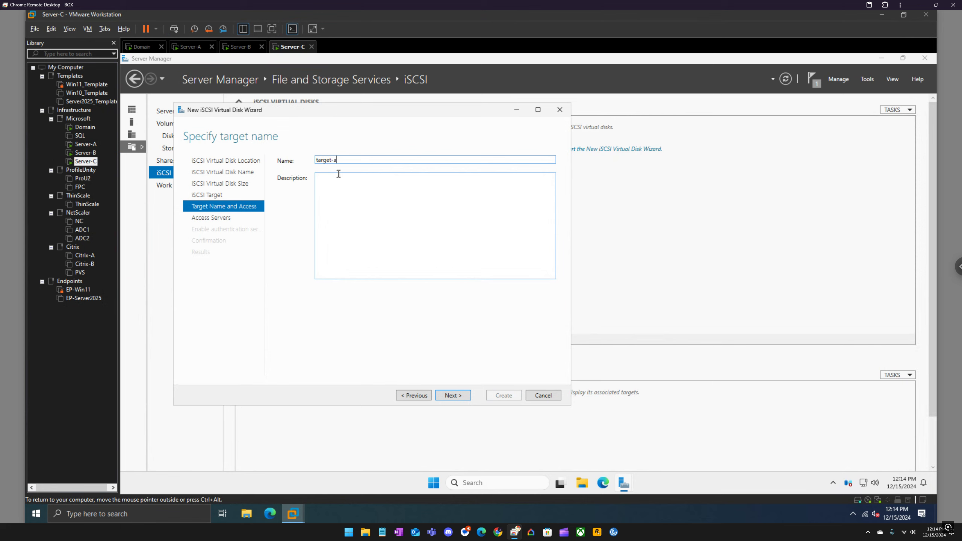
key(Return)
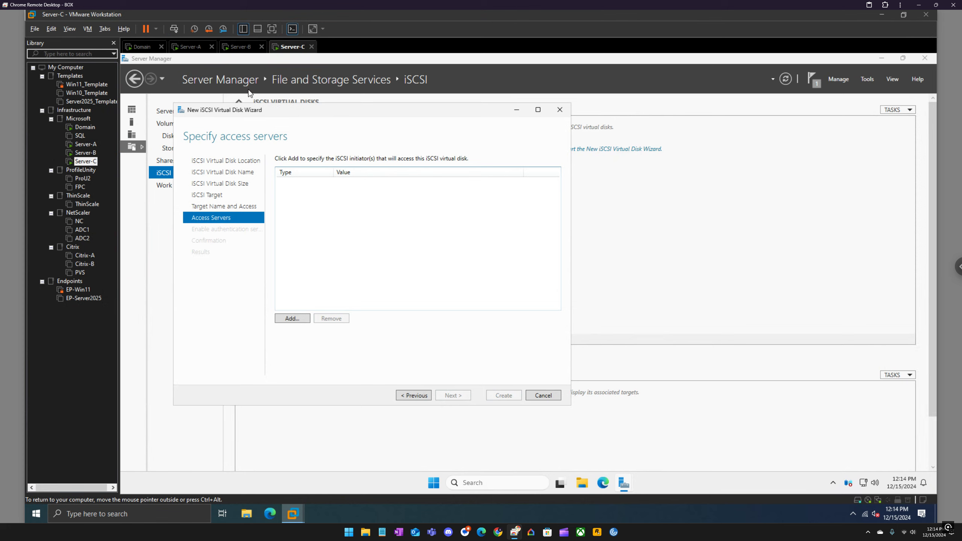
Step: Start adding an initiator identified by IP address and enter the value 192.168.35.251
click(295, 320)
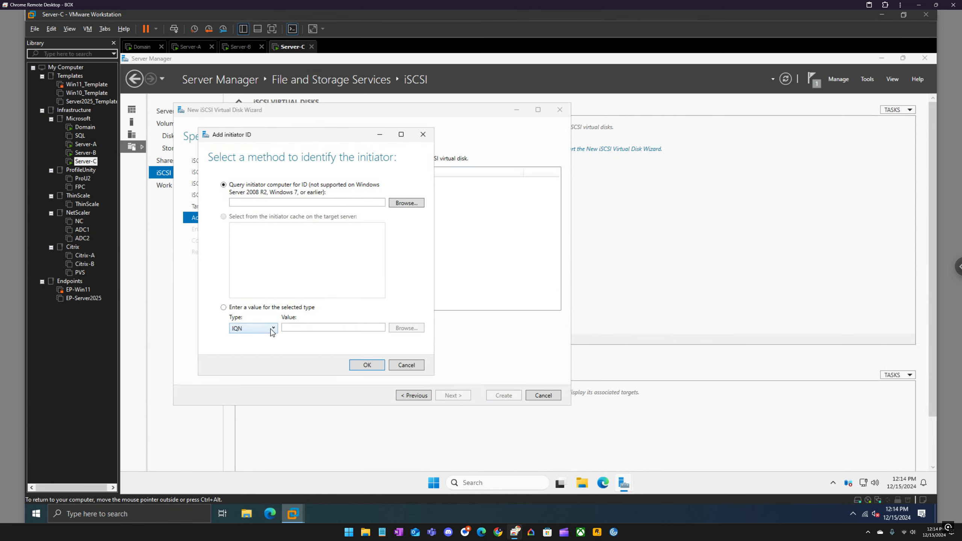
click(272, 329)
click(263, 359)
click(297, 325)
text(192.1)
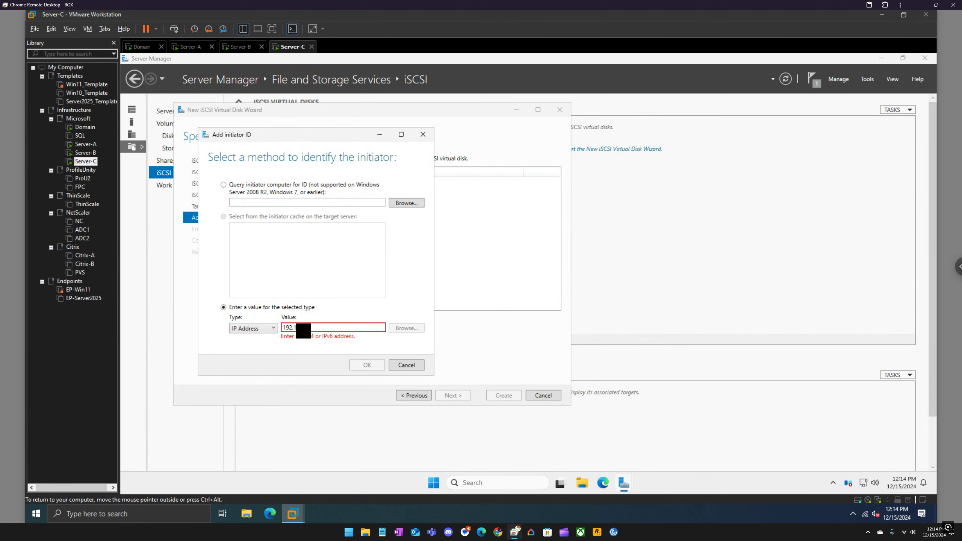
text(68.35.251)
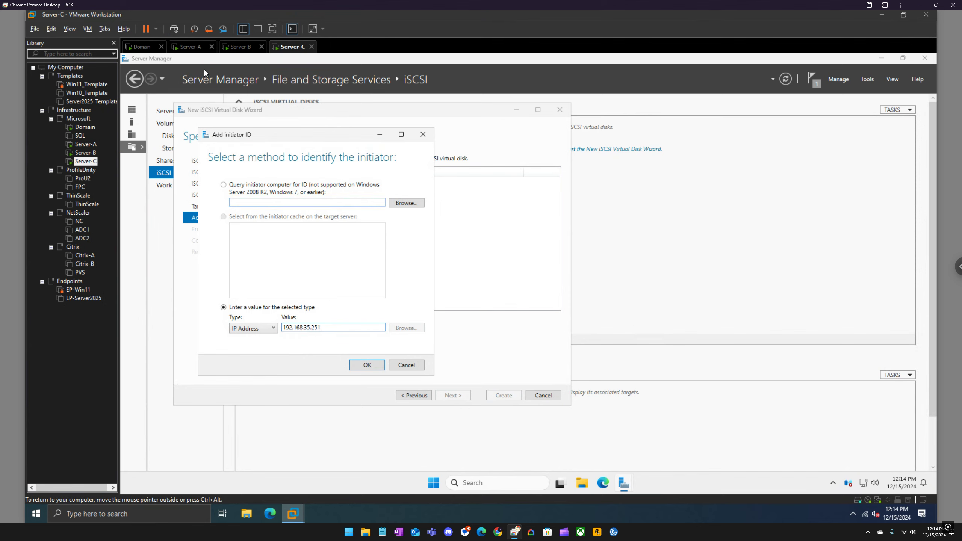
Step: Look up the primary IP addresses of Server-A and Server-B in their virtual machine details, returning to Server-C
click(190, 47)
click(241, 46)
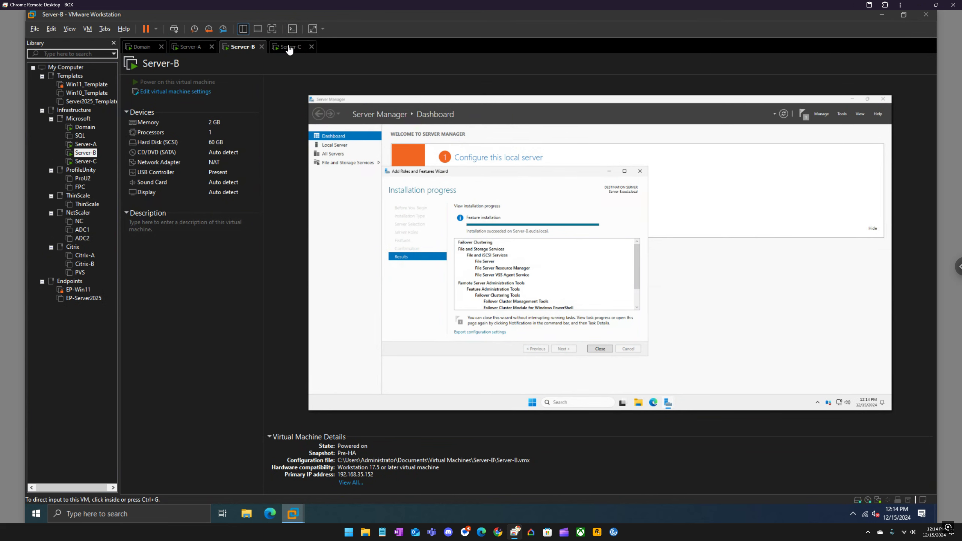
click(191, 47)
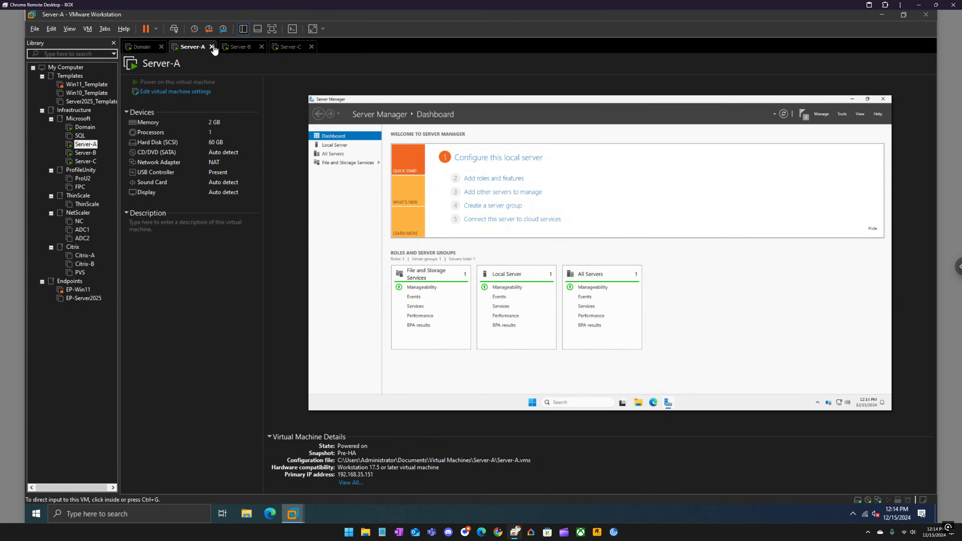
click(238, 51)
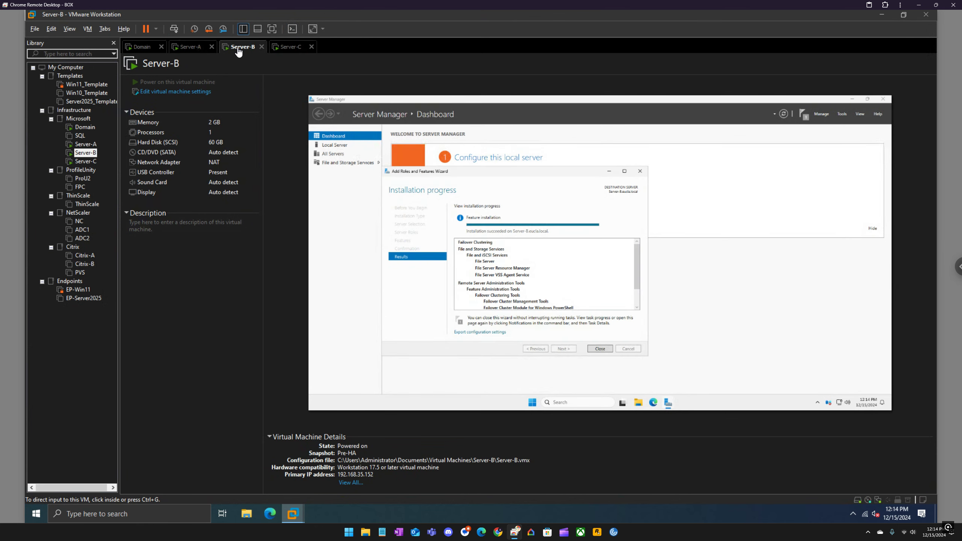
click(286, 47)
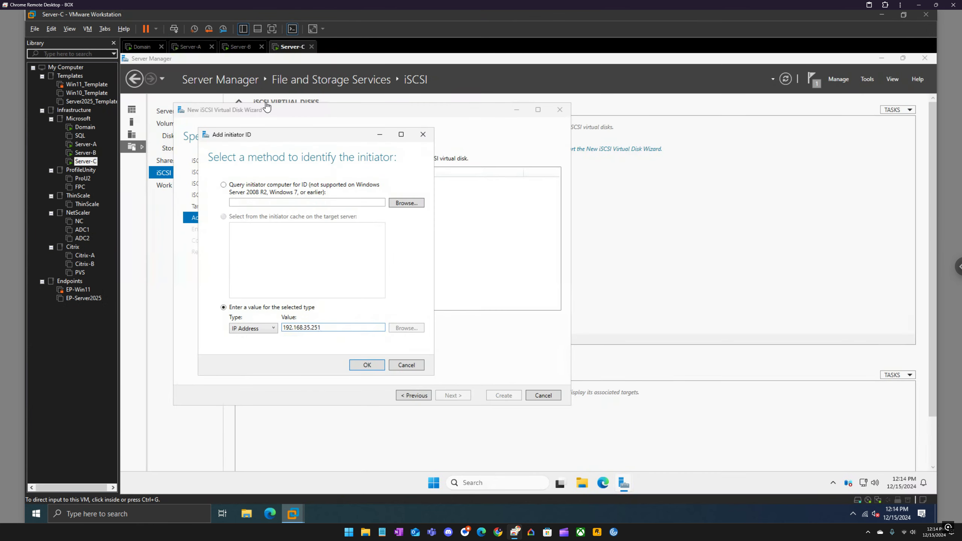
Step: Check the host addresses in the Domain machine's DNS records, and correct the initiator's last IP octet before adding it to the access servers
drag(325, 328, 313, 326)
click(141, 47)
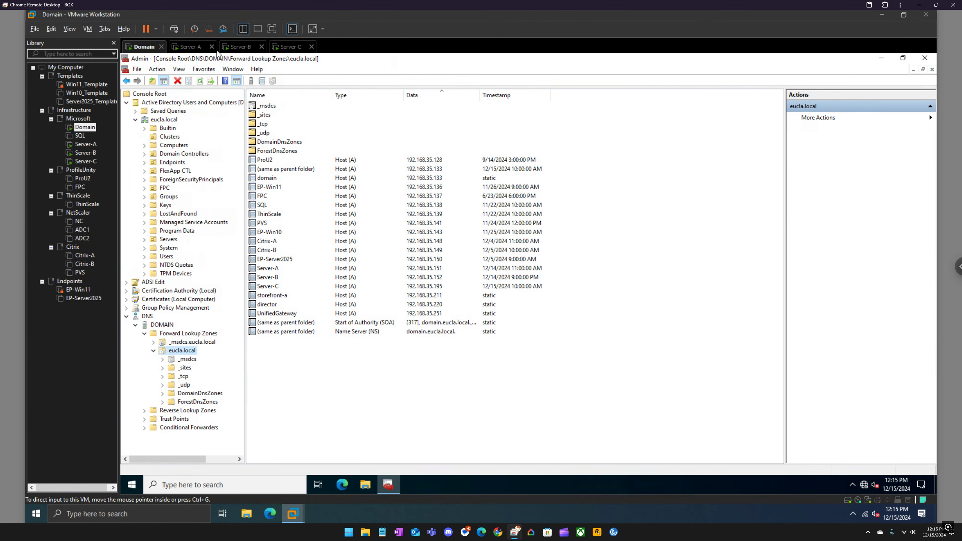
click(293, 47)
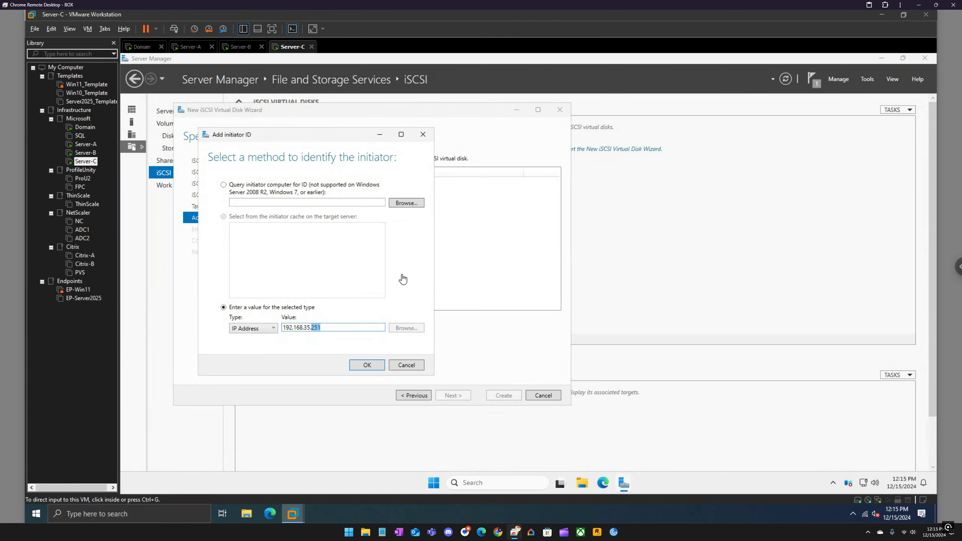
drag(331, 329, 314, 328)
click(368, 365)
Step: Add a second access server initiator identified by IP address with the value 192.168.35.152
click(293, 320)
click(248, 332)
click(278, 353)
click(271, 379)
click(328, 353)
text(192.168.35.)
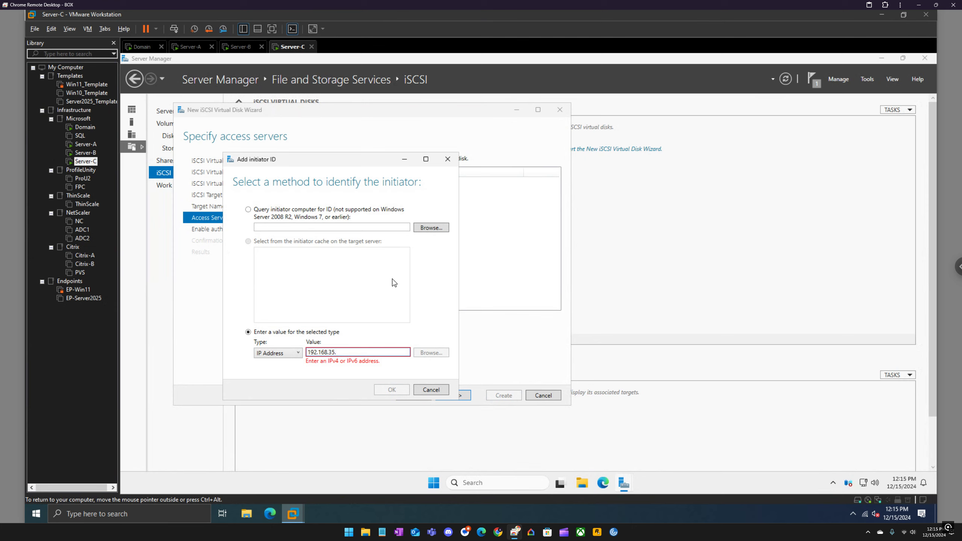
text(152)
key(Return)
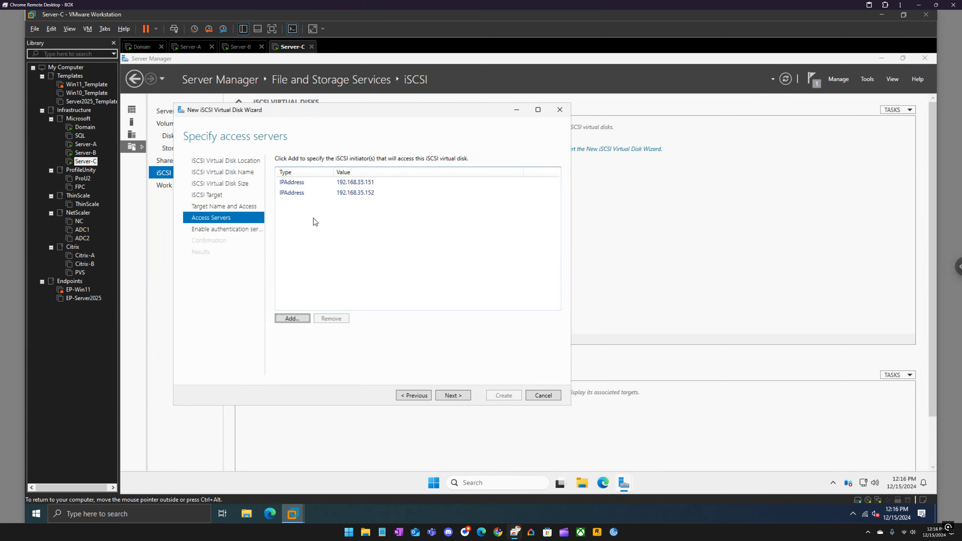
Step: Compare the primary IP addresses of Server-B and Server-A with the access server list, returning to Server-C
click(243, 47)
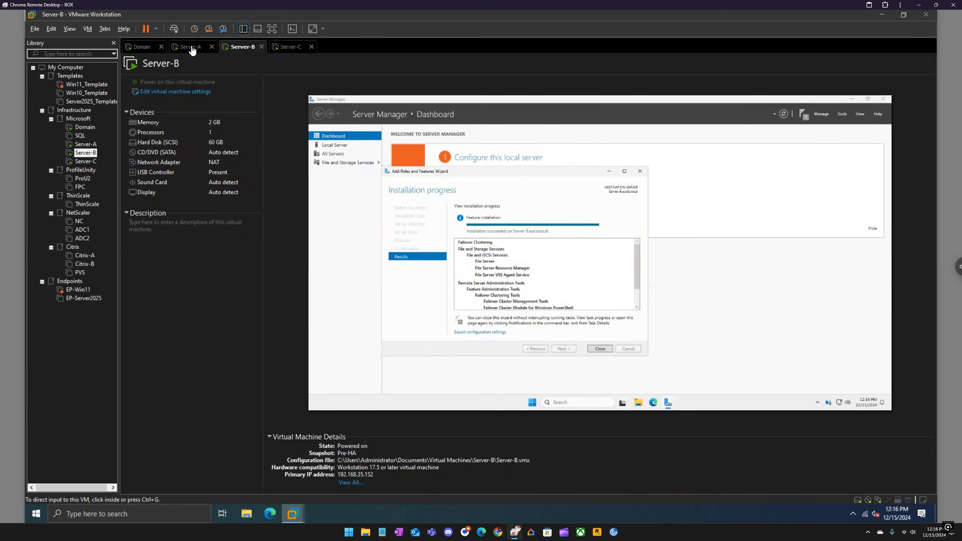
click(193, 49)
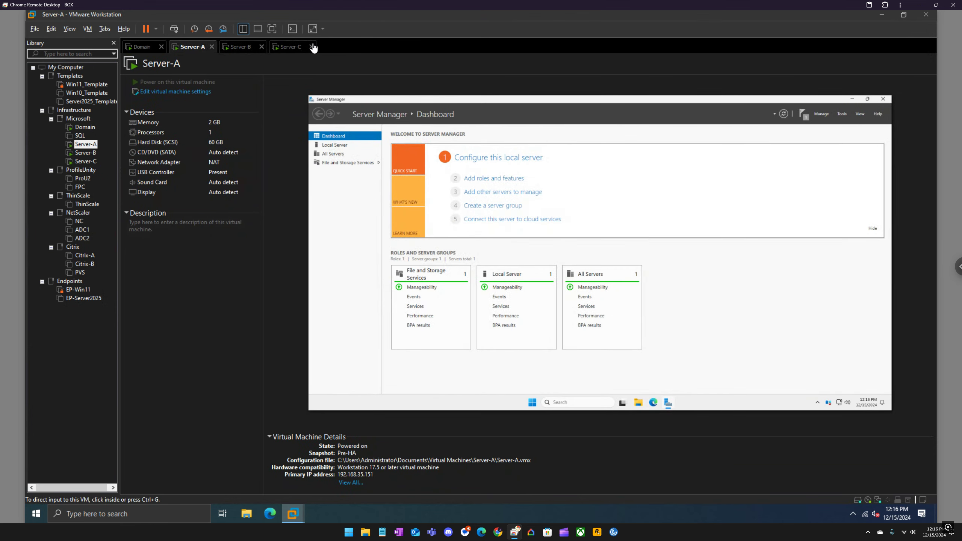
click(286, 52)
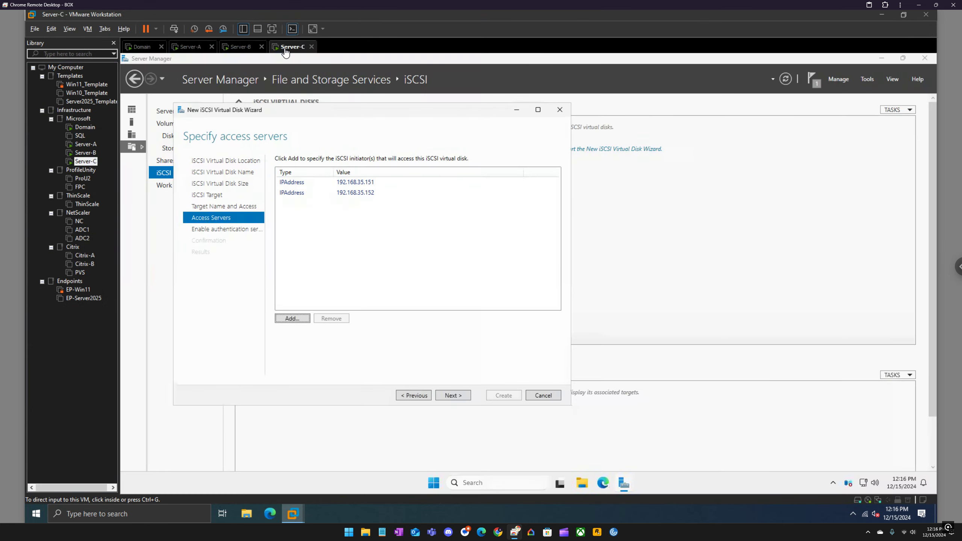
Step: Leave CHAP and reverse CHAP disabled, create the iSCSI virtual disk with its target, and close the wizard
click(453, 396)
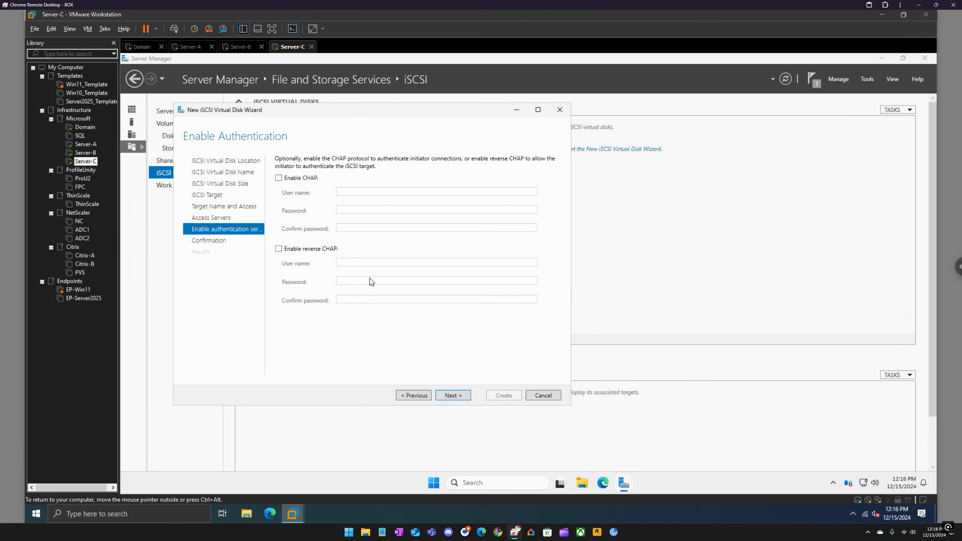
click(453, 396)
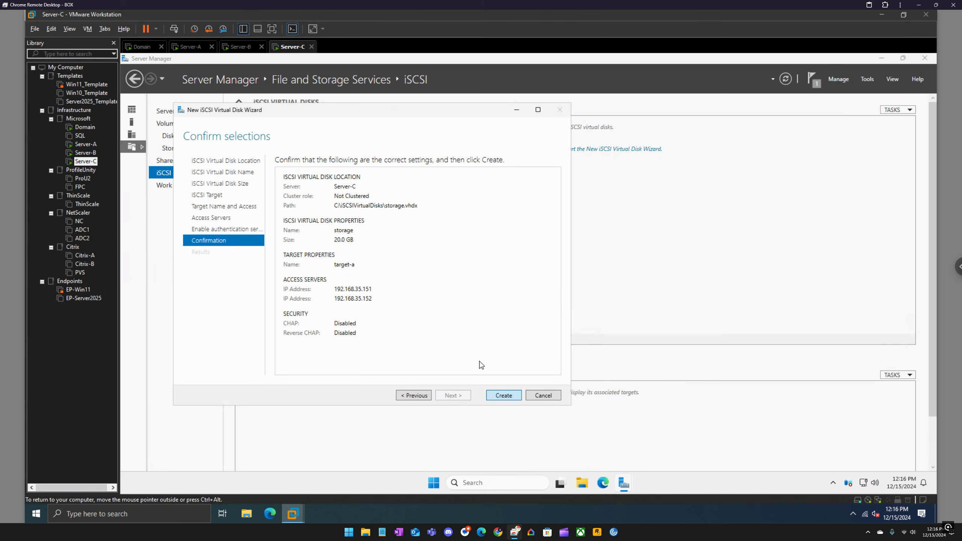
key(Return)
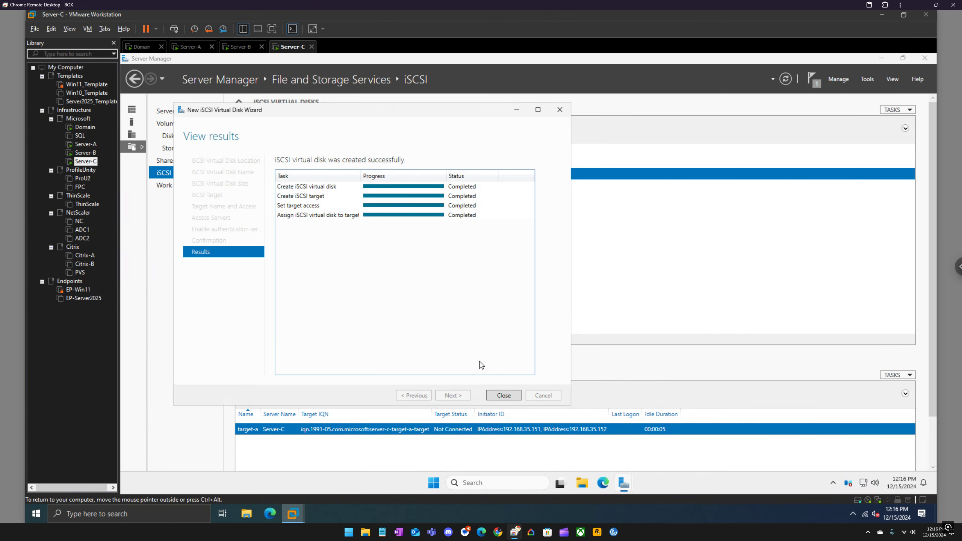
click(504, 395)
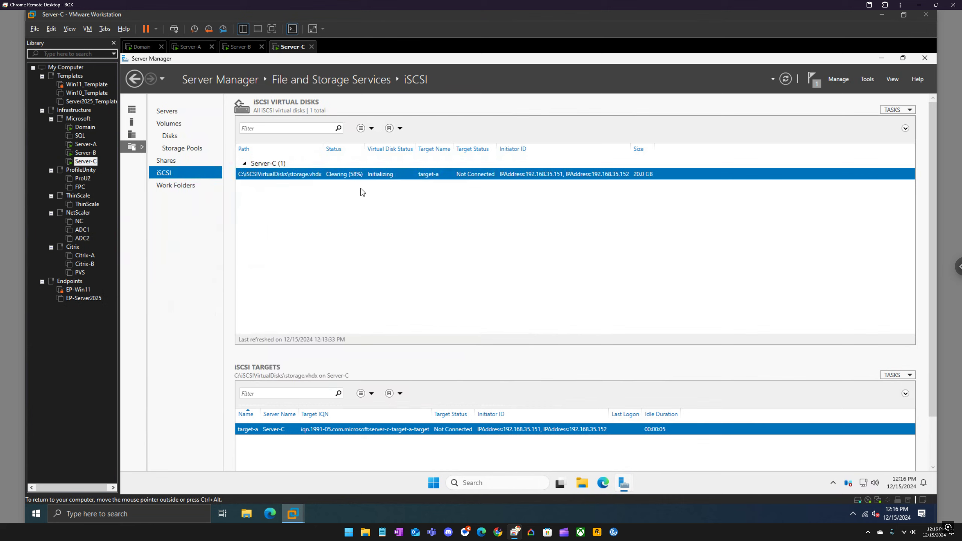
Step: Review the initiator IDs in the properties of the target-a iSCSI target
right_click(284, 429)
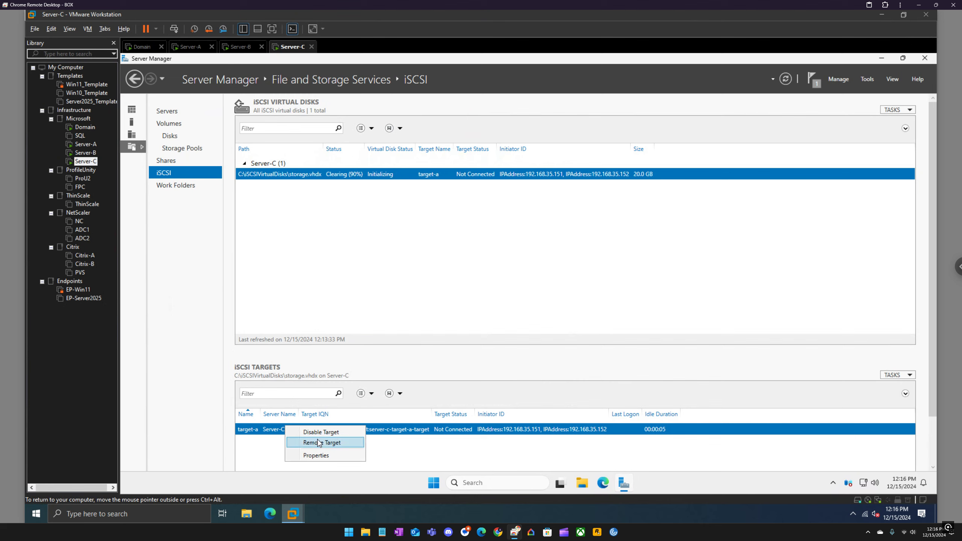
click(317, 456)
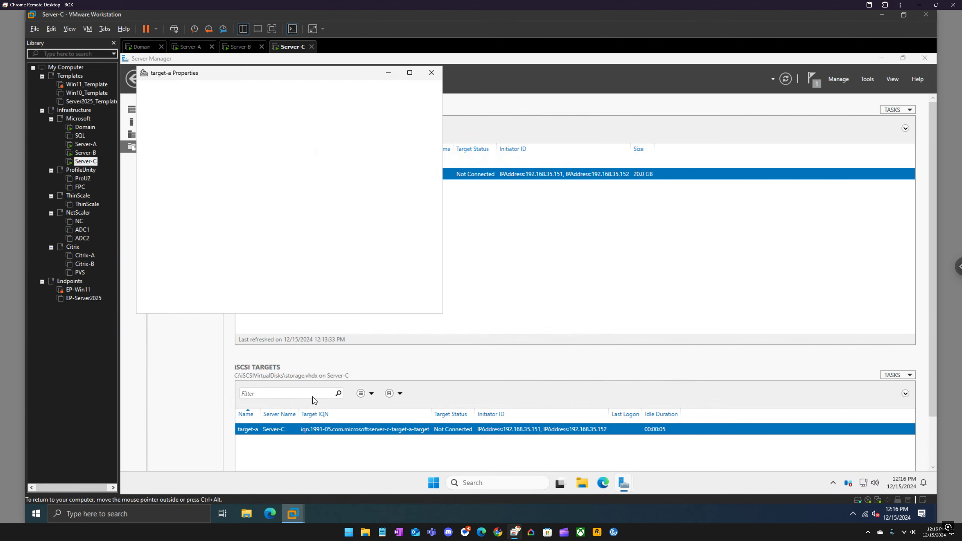
click(174, 134)
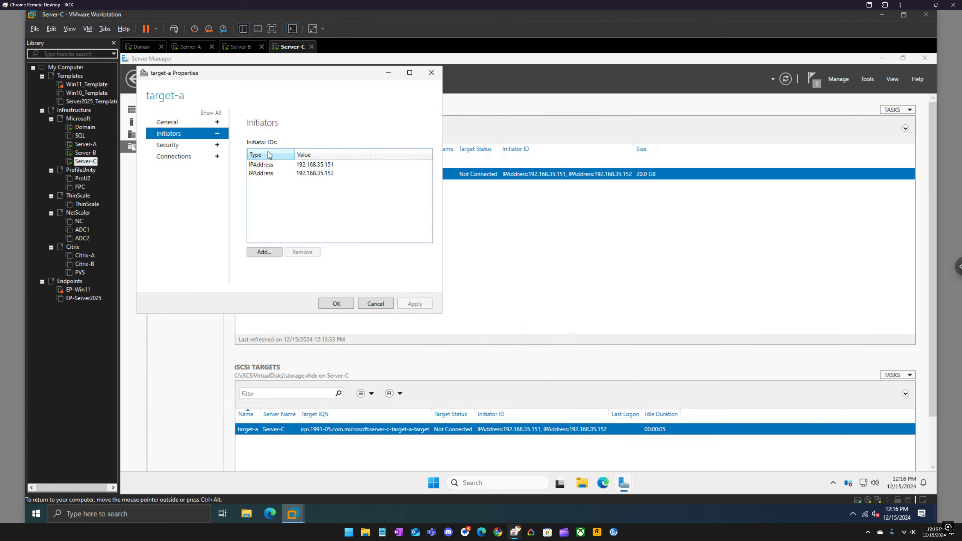
Step: Launch the iSCSI Initiator on Server-B and allow the Microsoft iSCSI service to start automatically
click(241, 47)
click(868, 79)
click(806, 180)
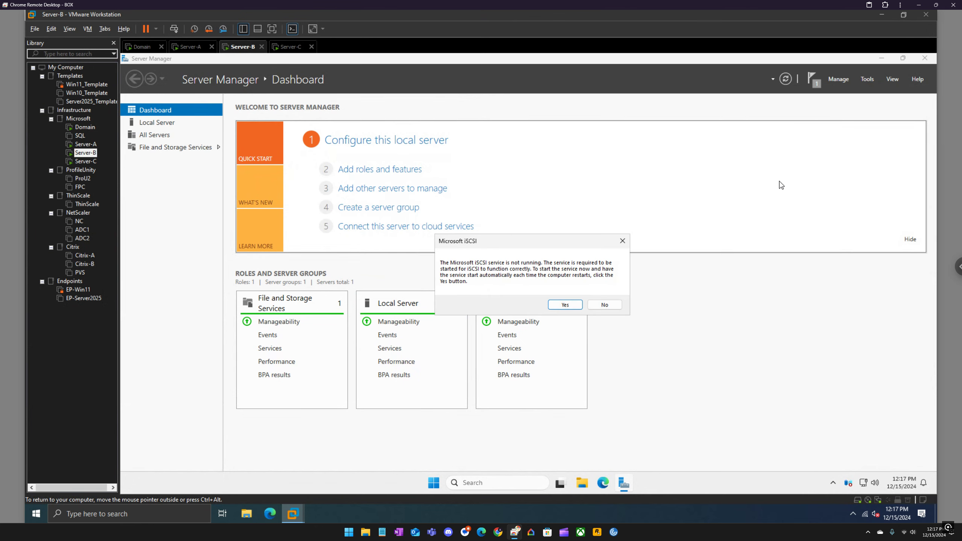
click(567, 306)
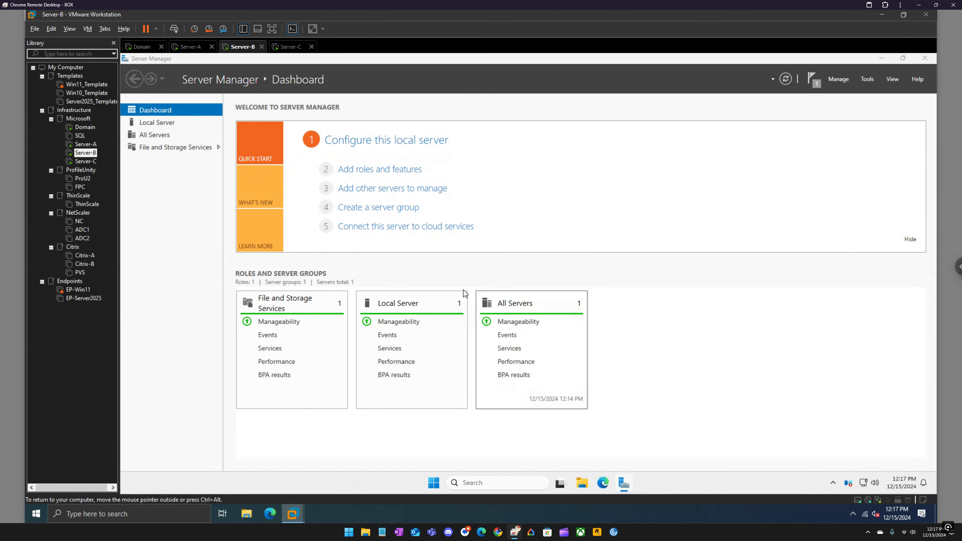
Step: Launch the iSCSI Initiator on Server-A from Control Panel in small icons view, starting the iSCSI service, and minimize Control Panel
click(191, 49)
click(486, 484)
text(control)
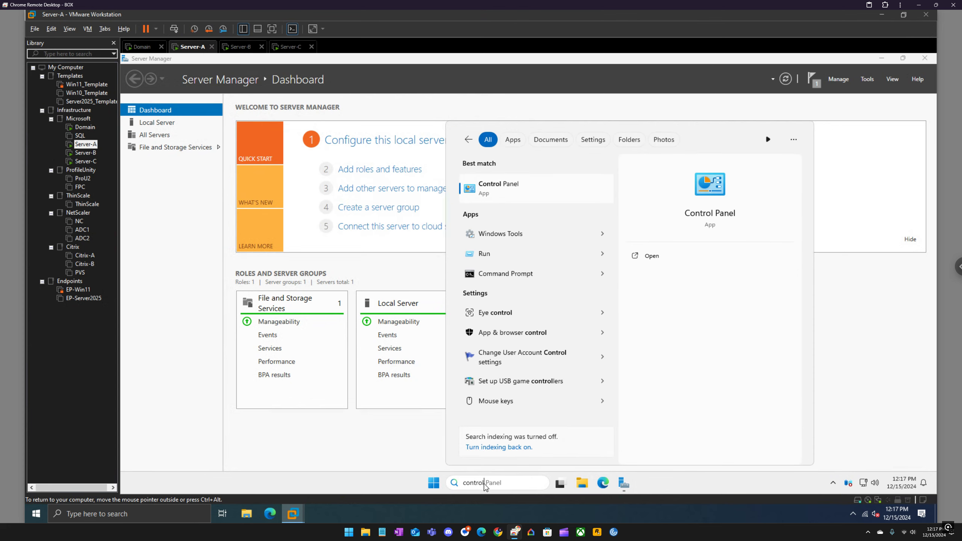
key(Return)
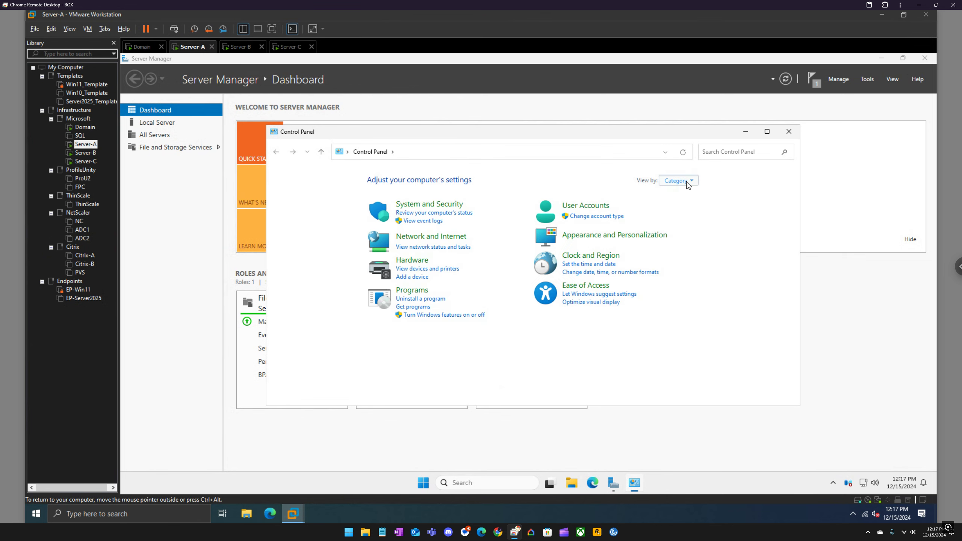
click(688, 181)
click(689, 219)
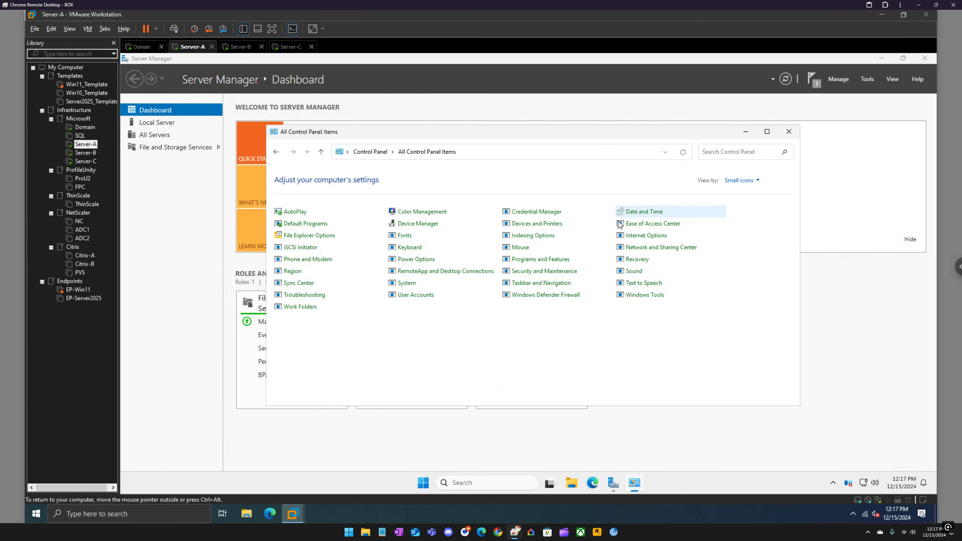
click(296, 249)
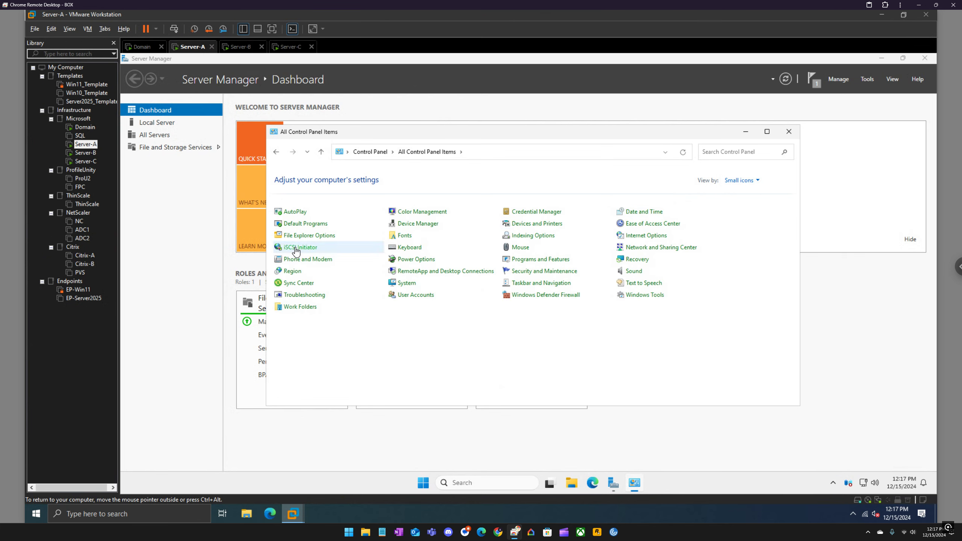
click(565, 306)
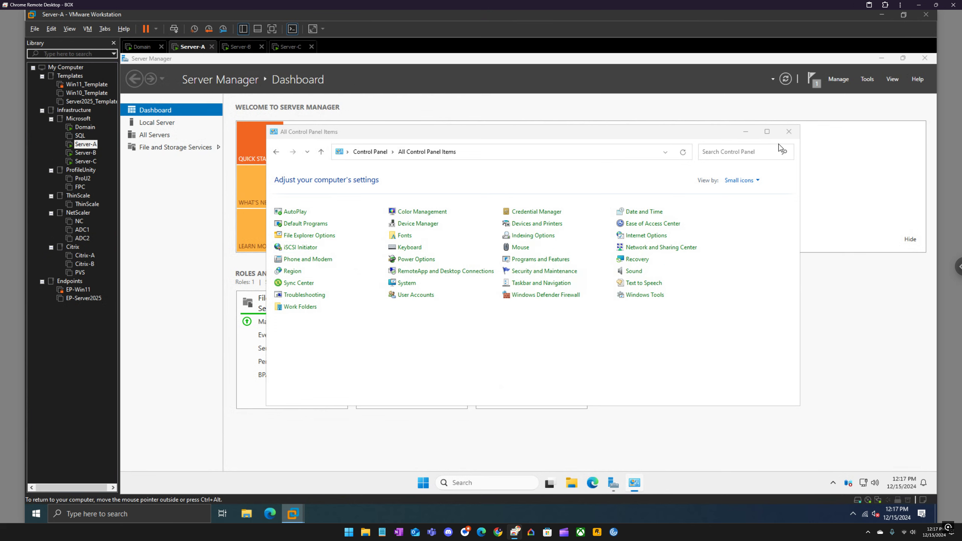
click(746, 132)
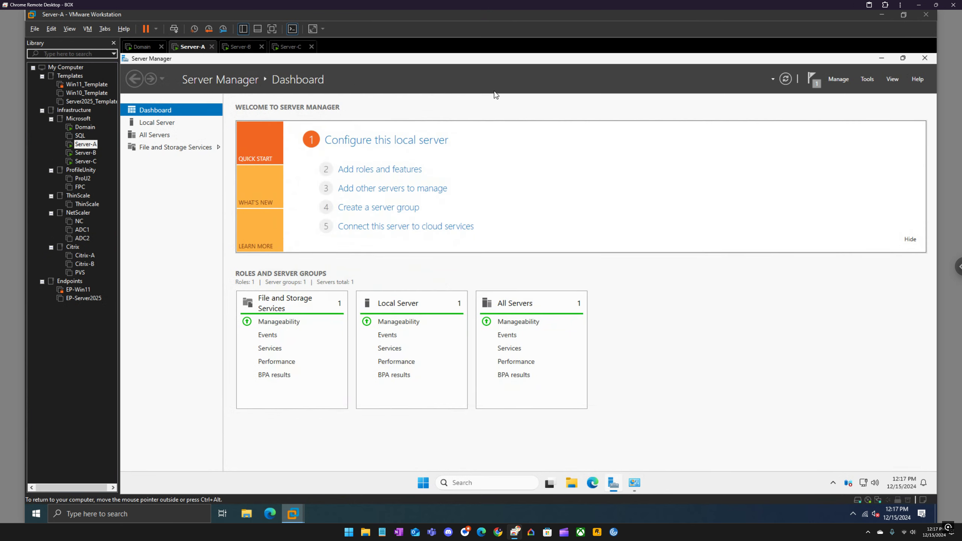
Step: Review the iSCSI virtual disk and target on Server-C, returning to Server-A
click(290, 47)
click(292, 29)
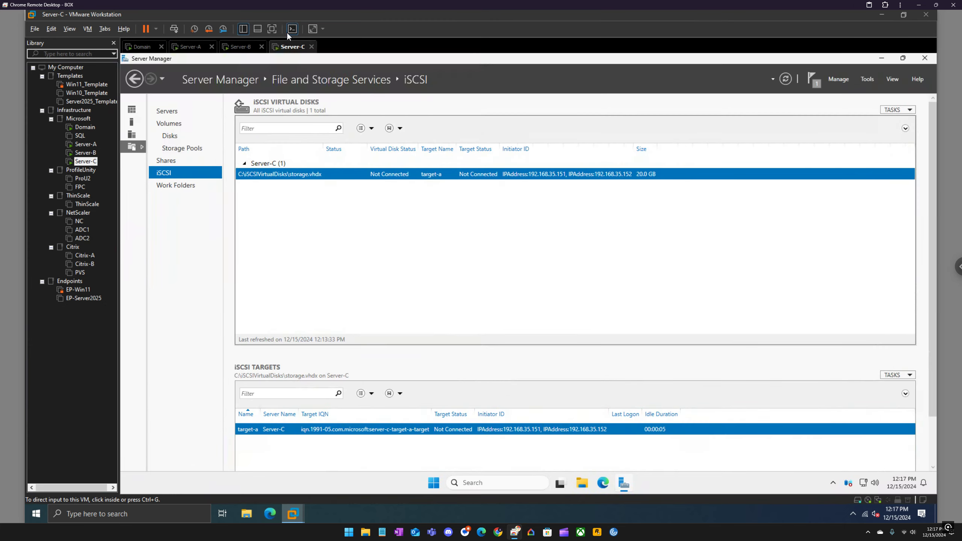
click(191, 49)
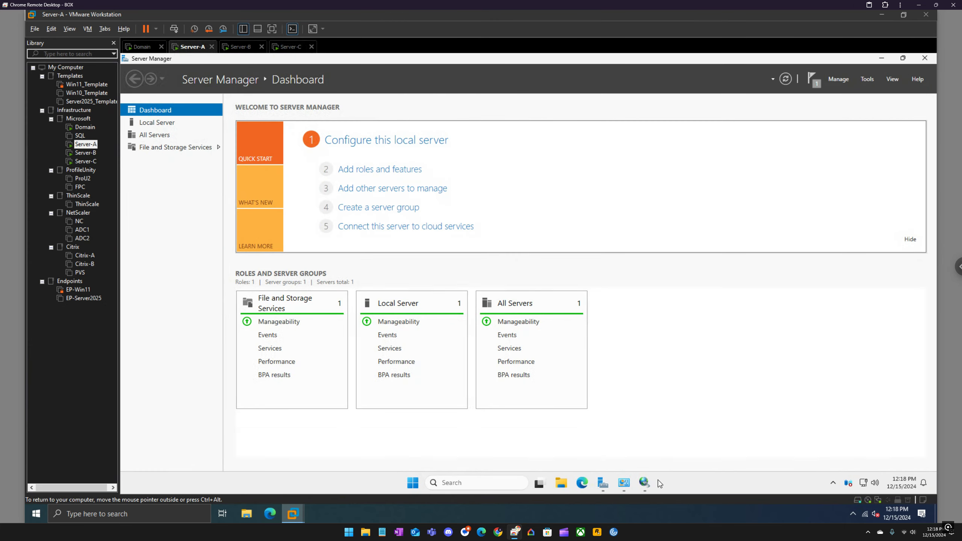
Step: Bring up the iSCSI Initiator properties on Server-A and start the Quick Connect target address with 192.168.35
click(644, 482)
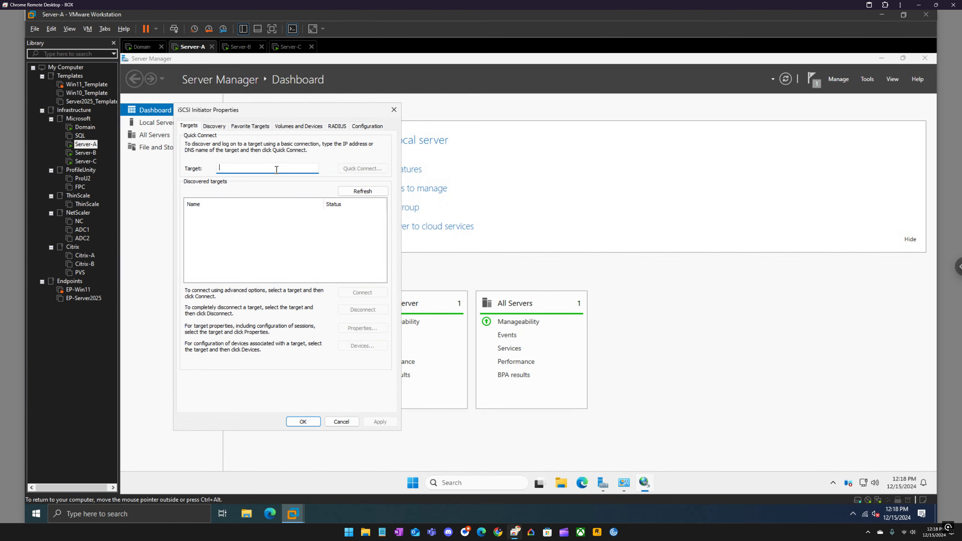
click(222, 129)
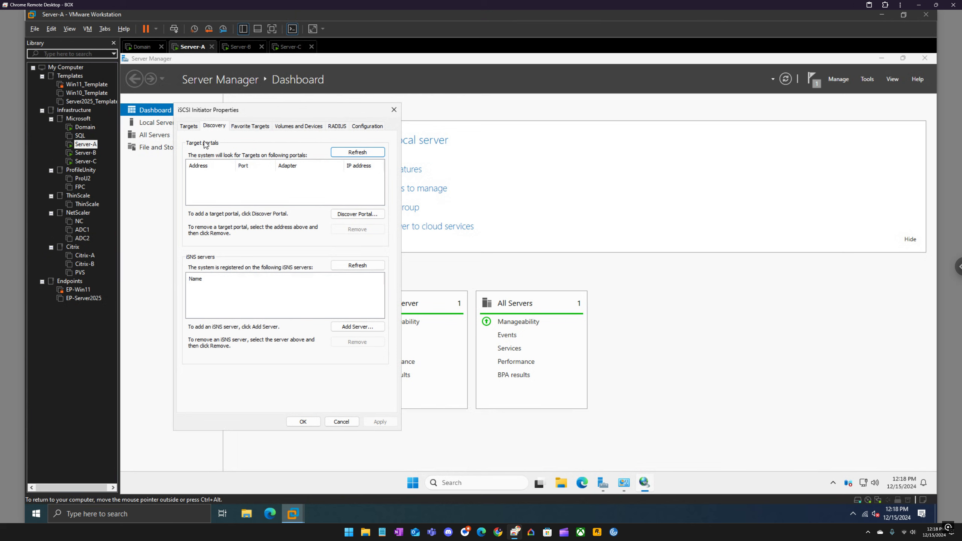
click(188, 126)
click(239, 168)
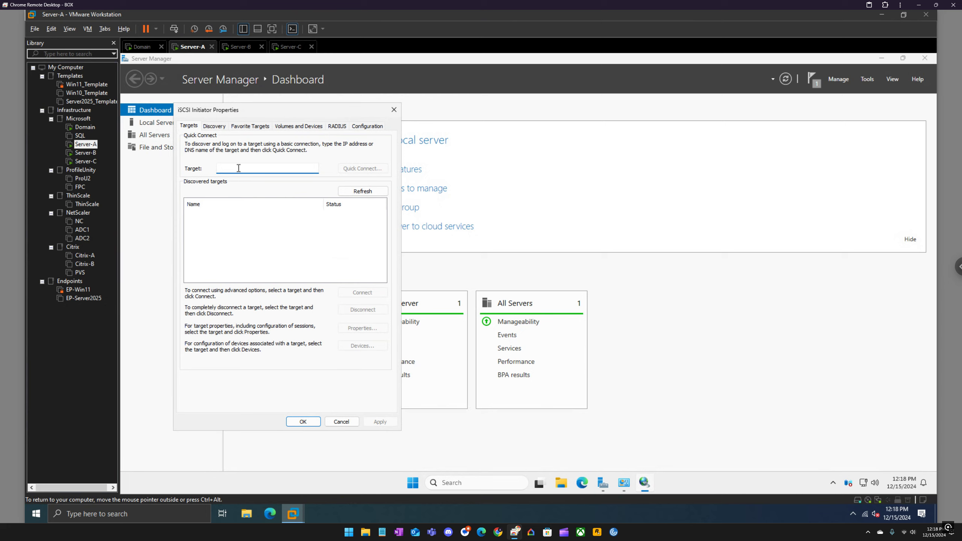
text(192.168.35.)
Step: Look up Server-C's primary IP address in its virtual machine details, returning to Server-A
click(292, 47)
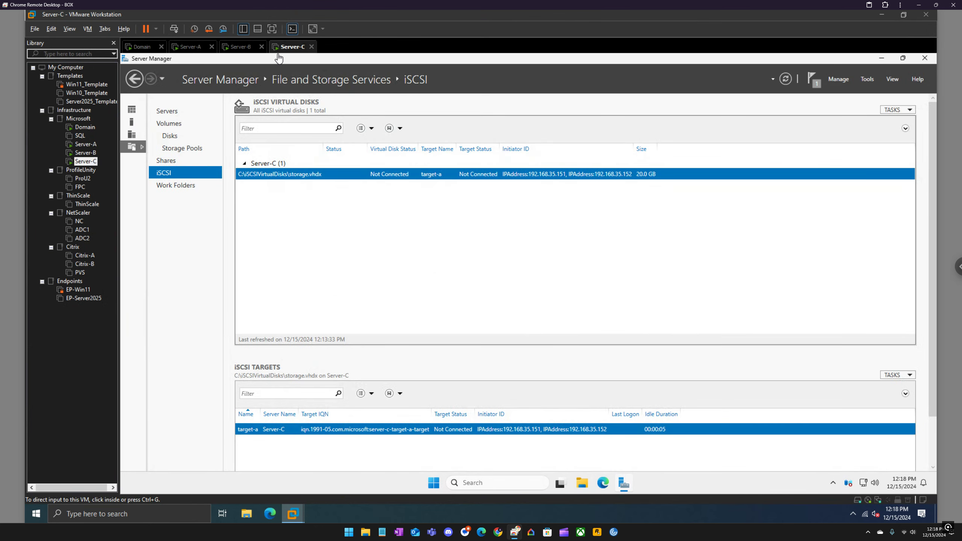
click(292, 28)
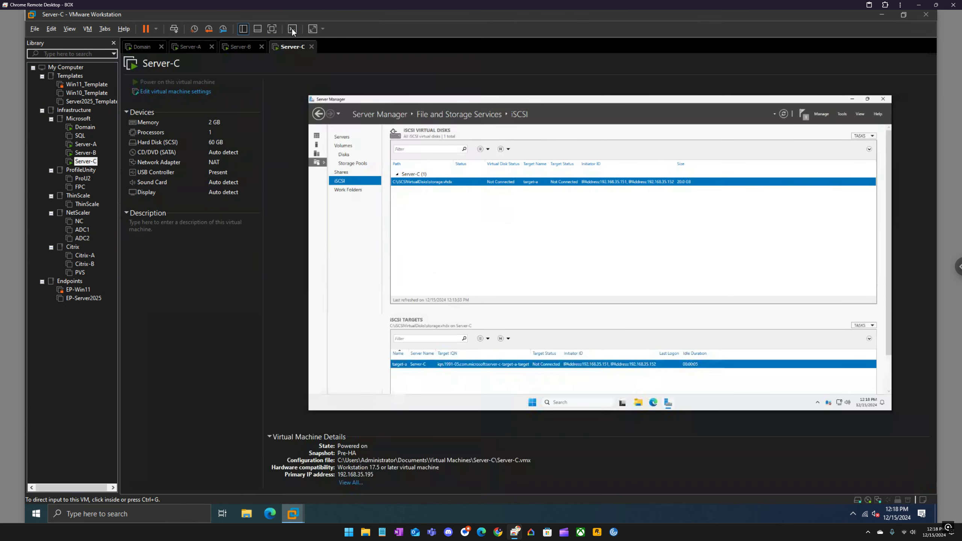
click(291, 29)
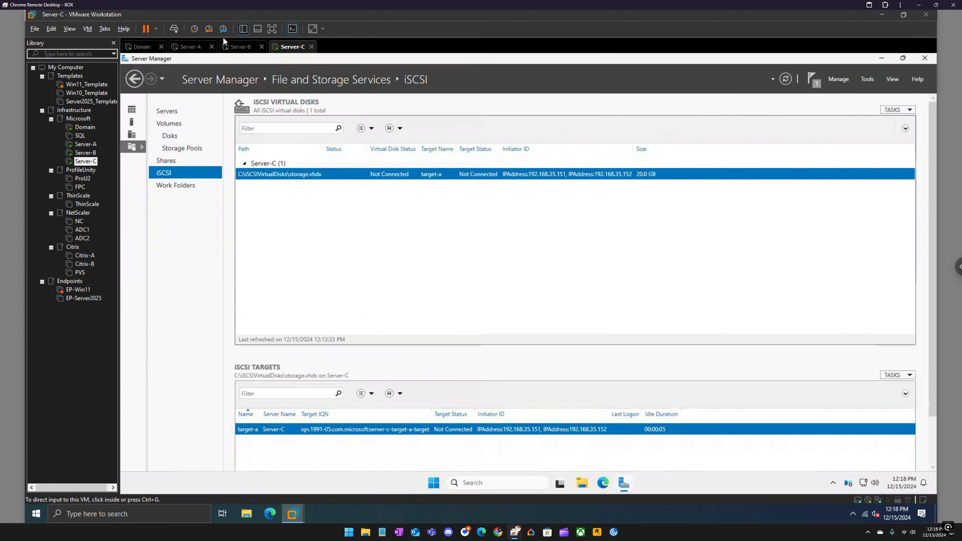
click(193, 46)
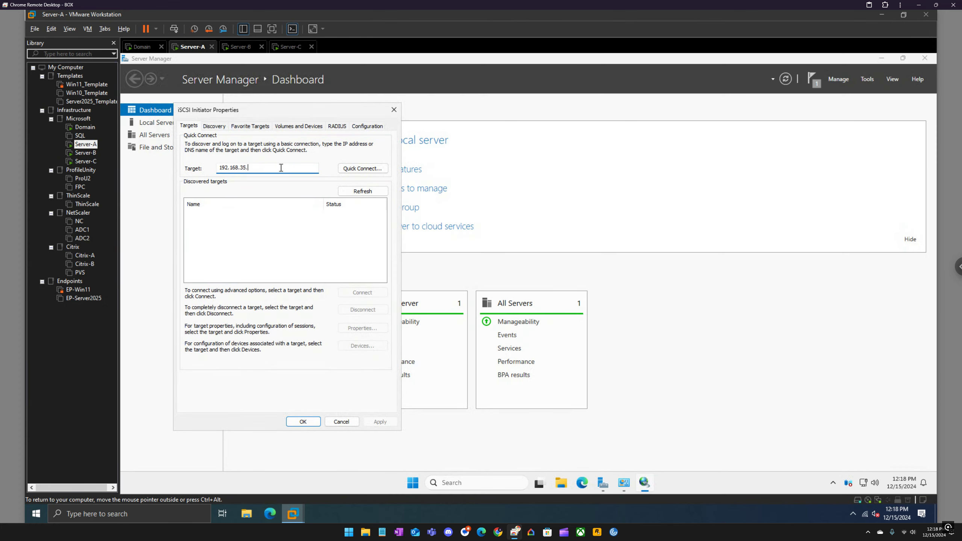
Step: Complete the target address as 192.168.35.195, quick connect Server-A to the target, and close the initiator properties
text(195)
key(Return)
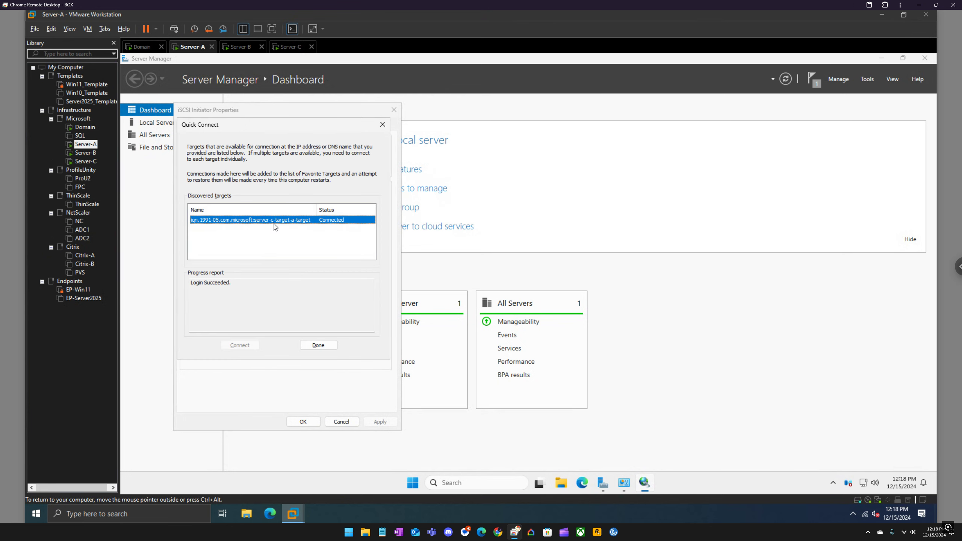
click(318, 346)
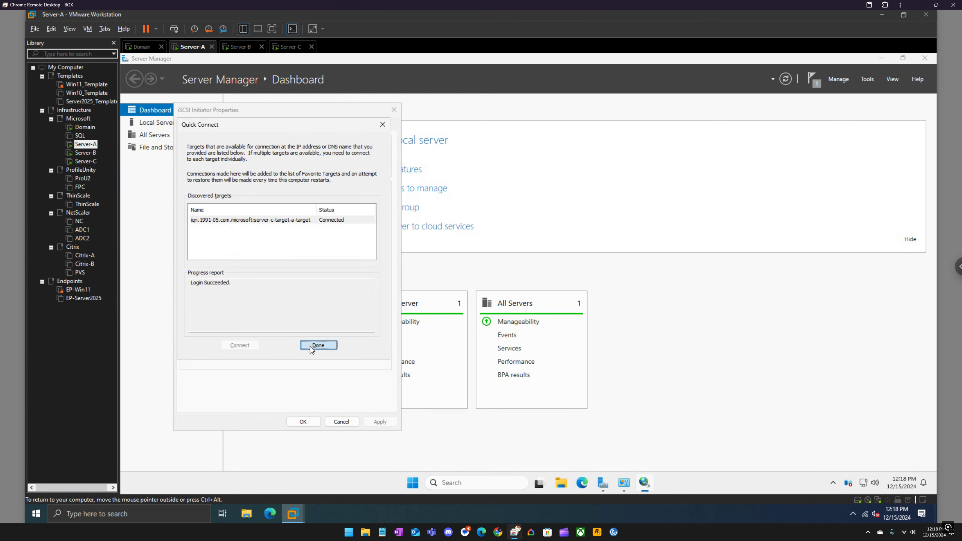
click(303, 422)
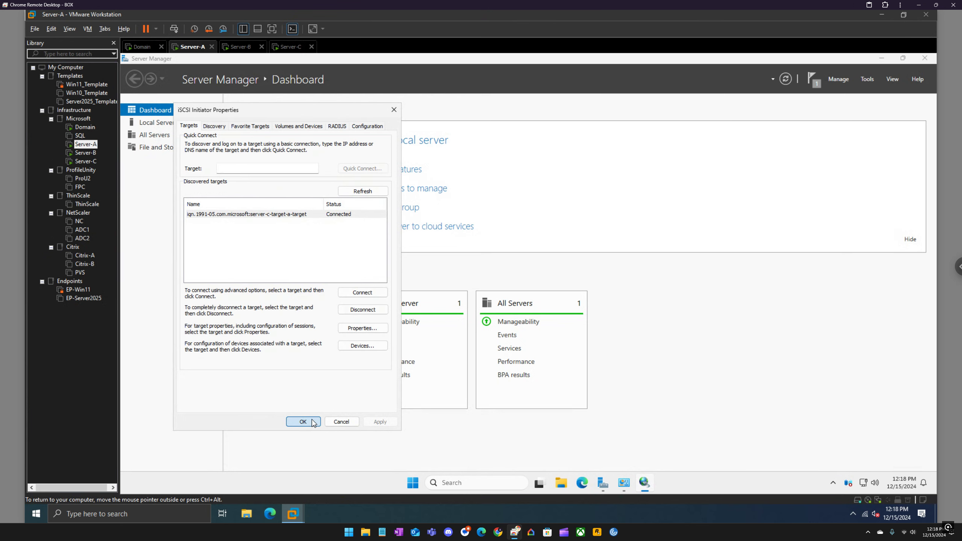
Step: Quick connect Server-B's iSCSI Initiator to the target at 192.168.35.195 and finish the connection
click(239, 49)
click(280, 193)
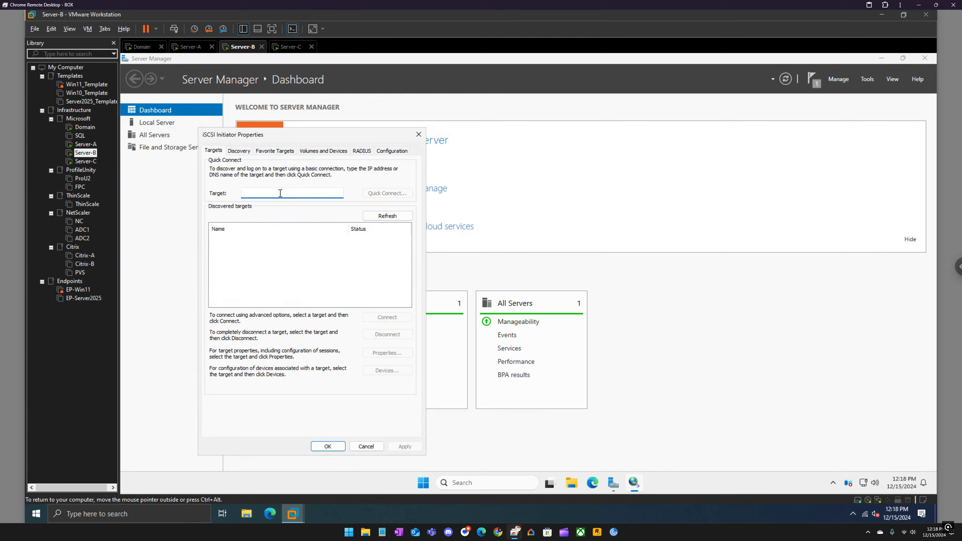
text(192.168.35.195)
click(390, 194)
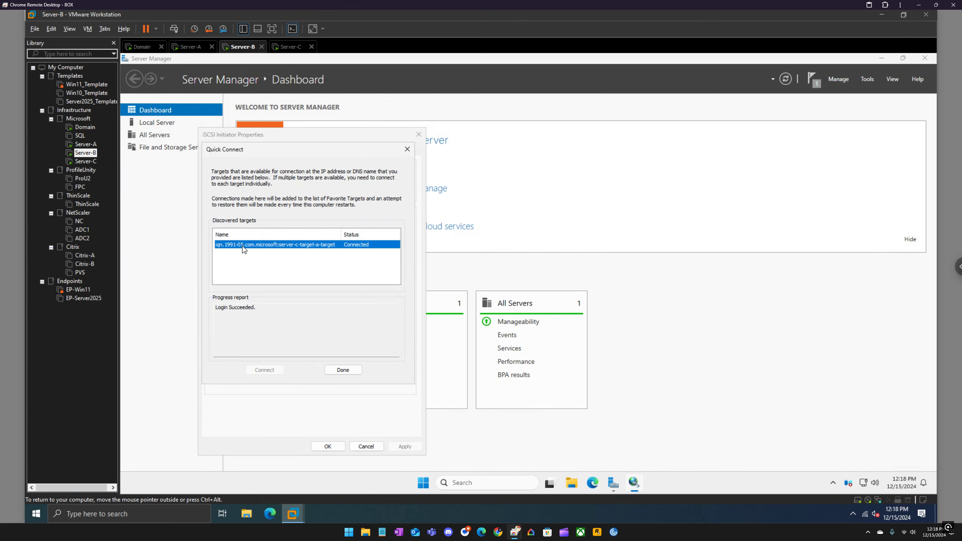
click(345, 370)
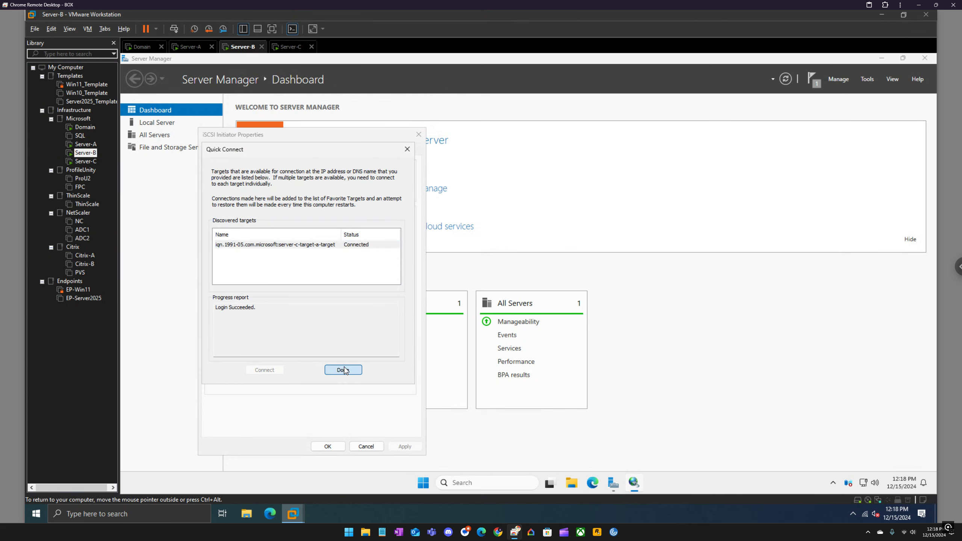
Step: Review the target portals and discovered targets in Server-B's iSCSI Initiator, and refresh the iSCSI virtual disk status on Server-C
click(241, 150)
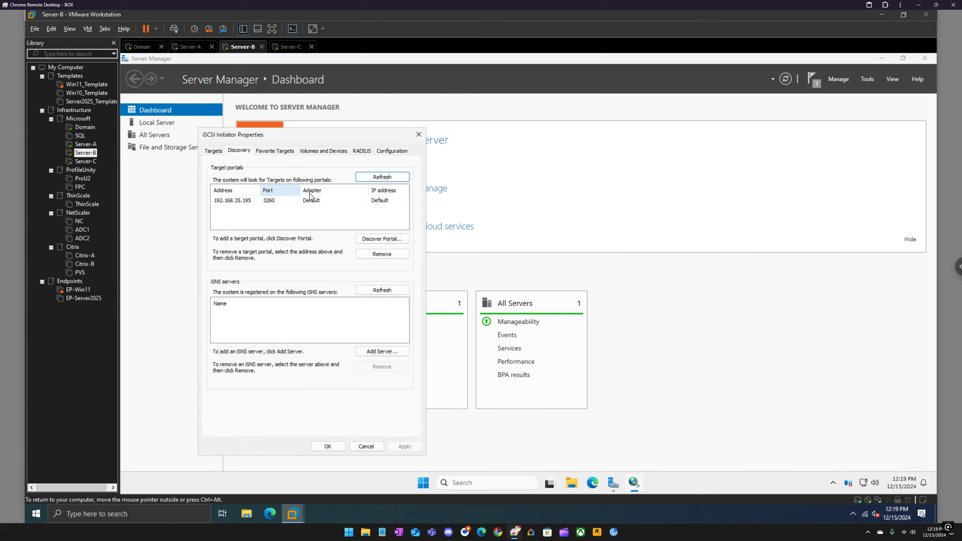
click(206, 152)
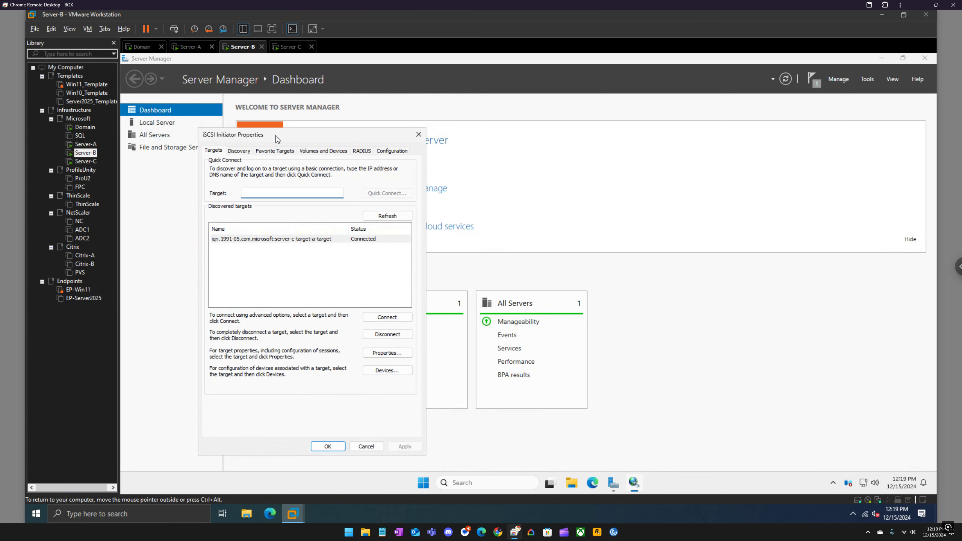
click(283, 47)
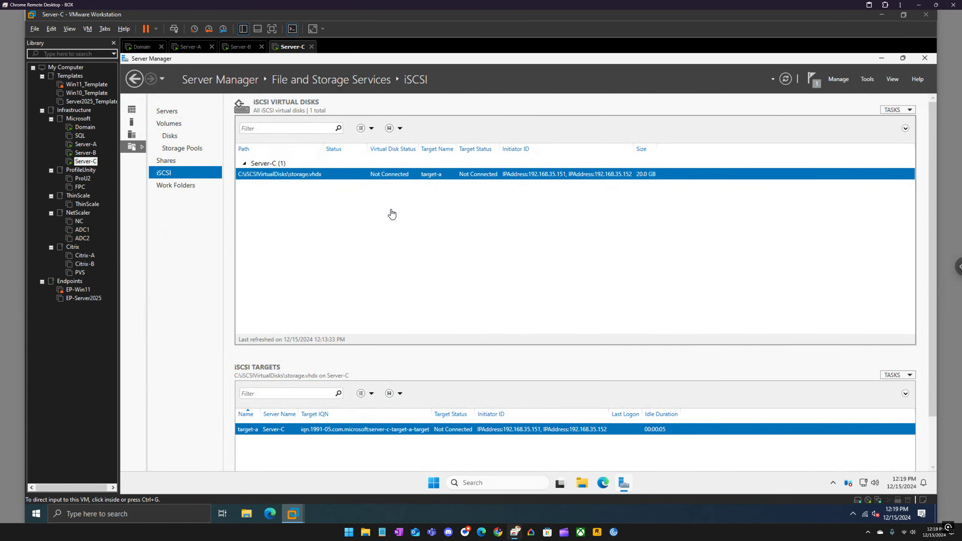
click(787, 79)
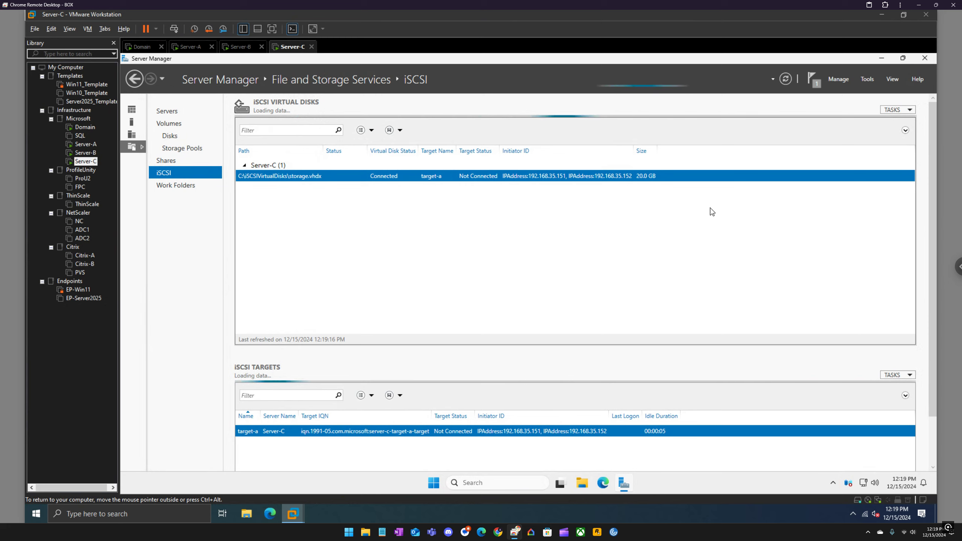
Step: Inspect the attached disks in Disk Management on Server-A, and check the iSCSI virtual disk and target status on Server-C
click(190, 46)
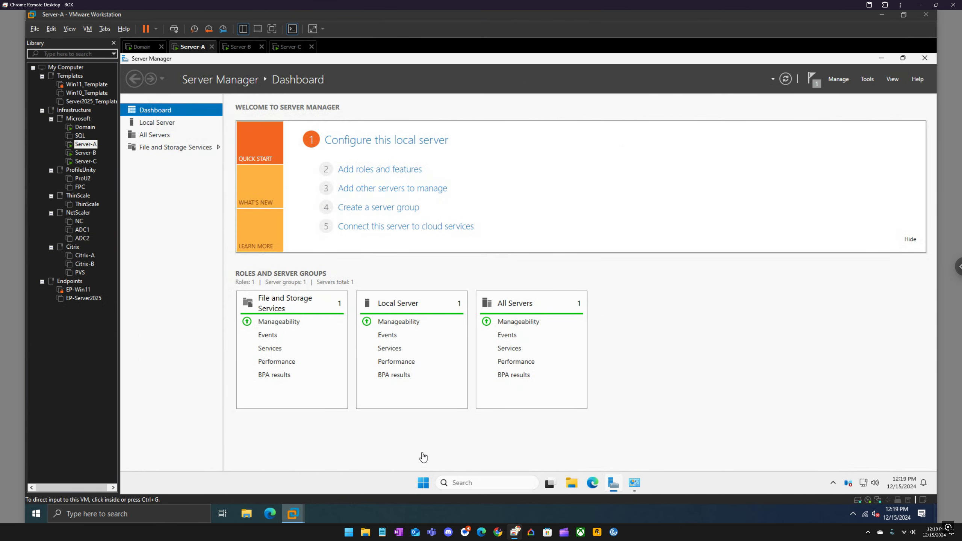
right_click(424, 482)
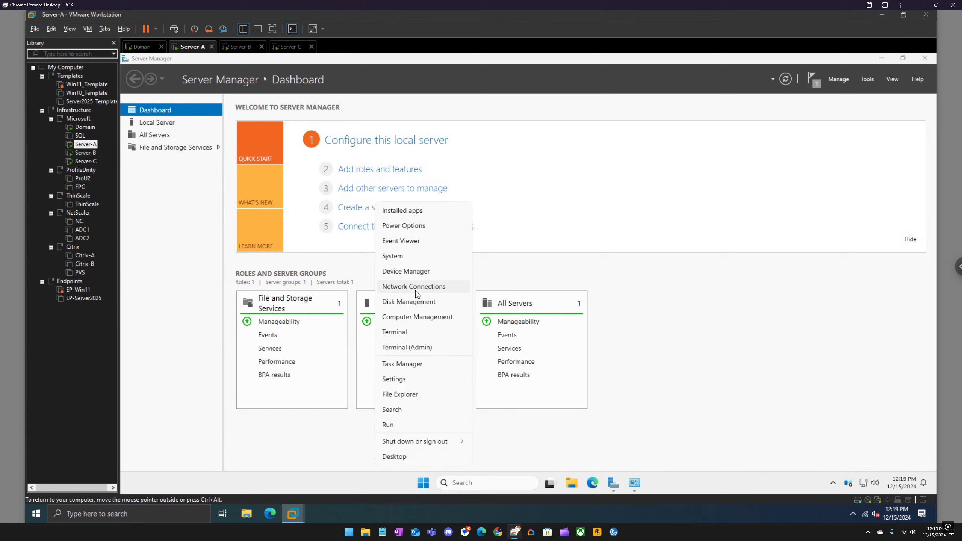
click(413, 303)
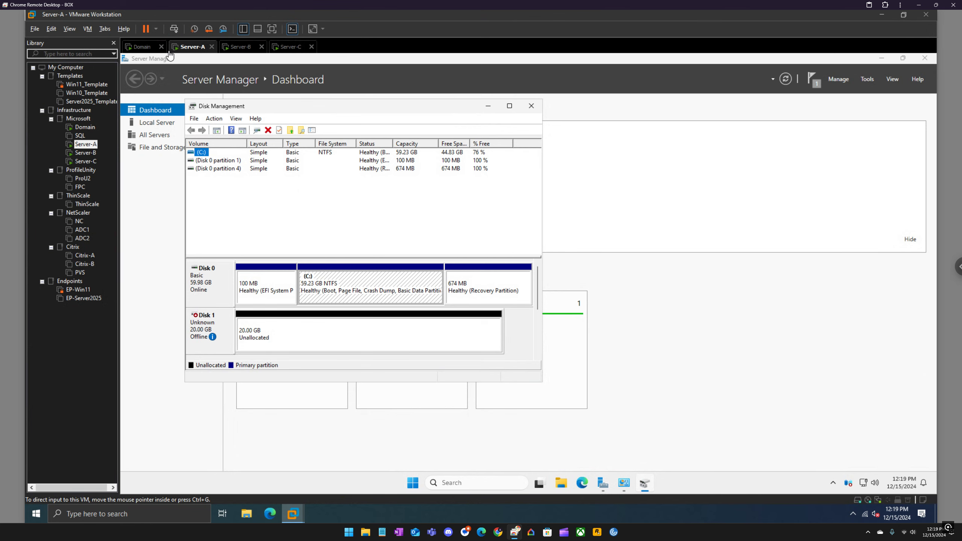
click(295, 47)
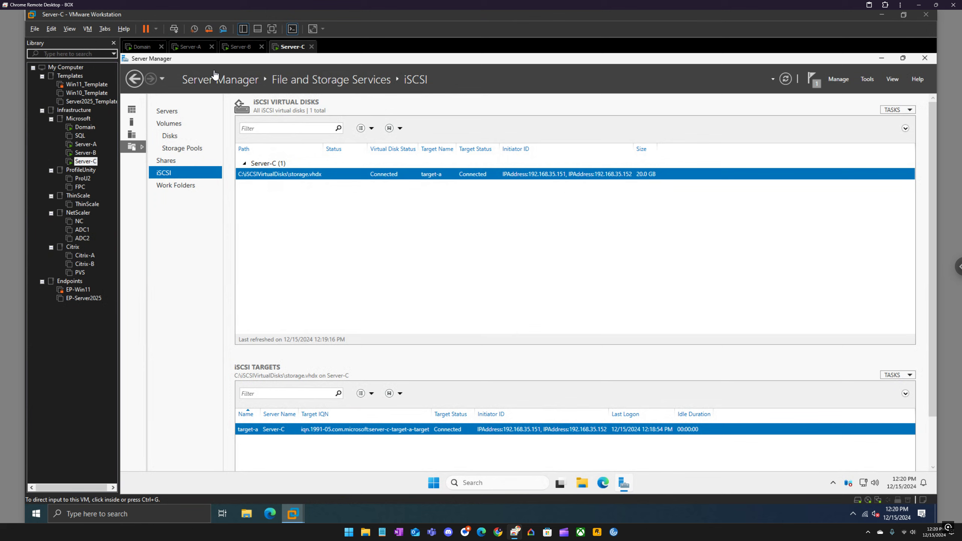
Step: Return to Server Manager on Server-A and launch Failover Cluster Manager
click(187, 47)
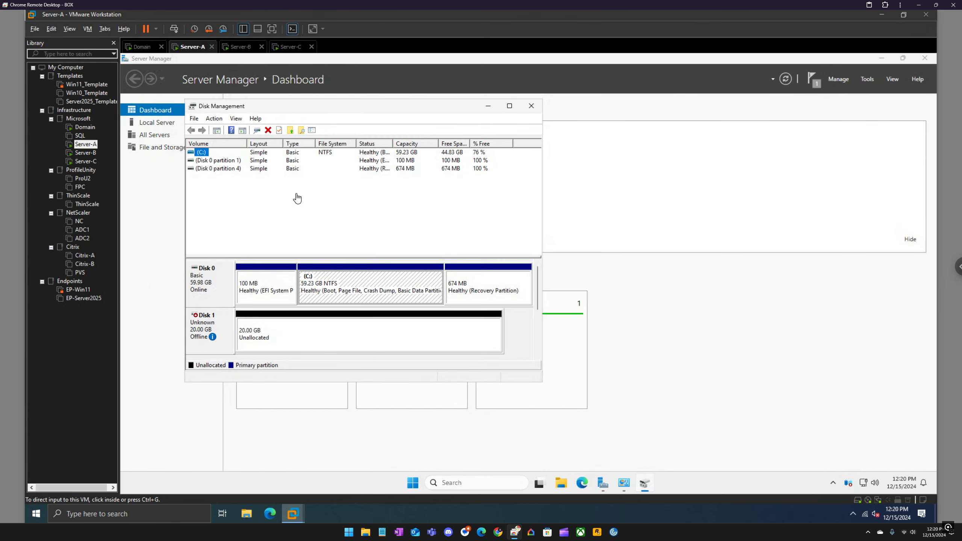
click(603, 483)
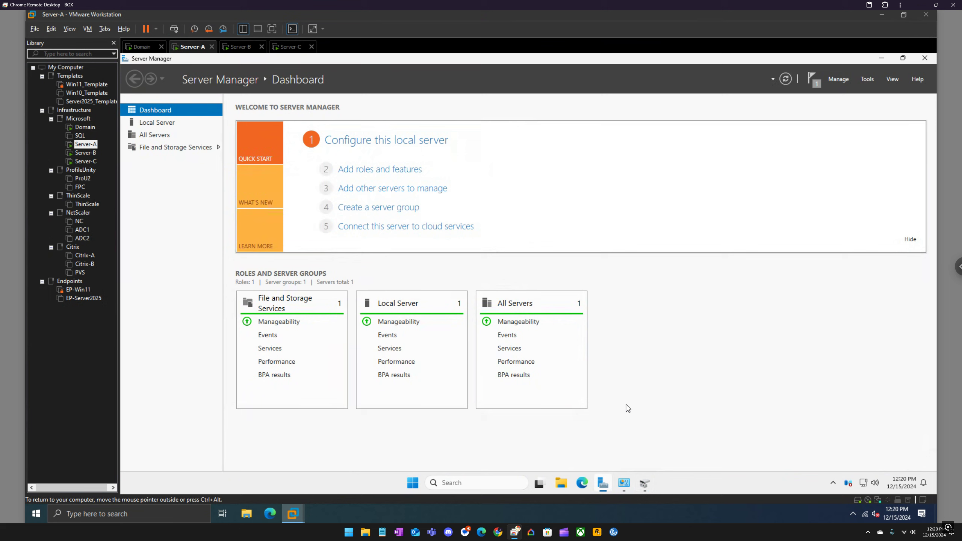
click(868, 81)
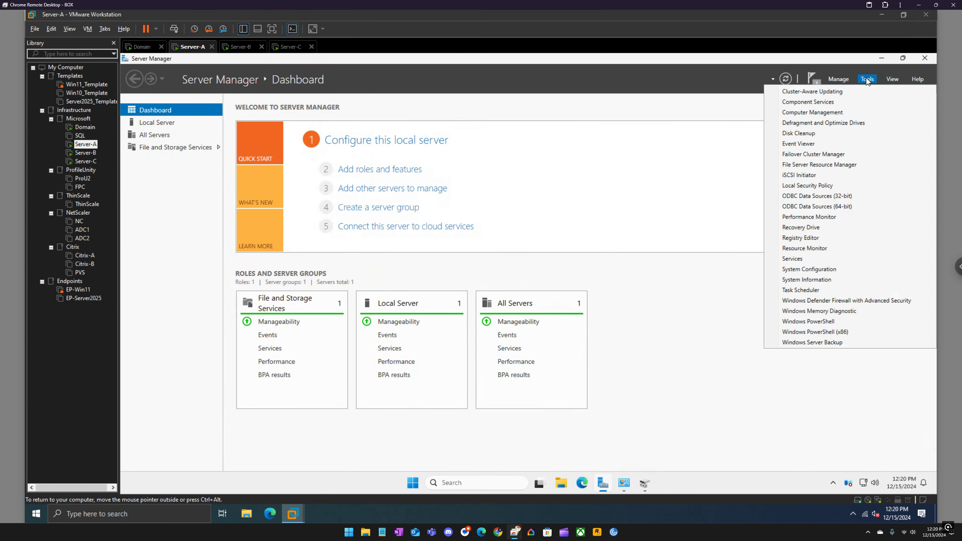
click(809, 154)
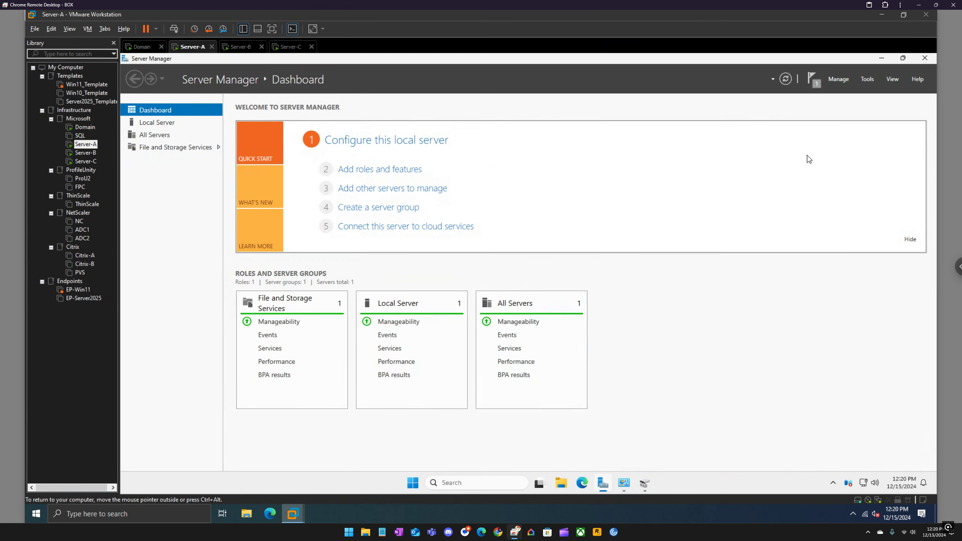
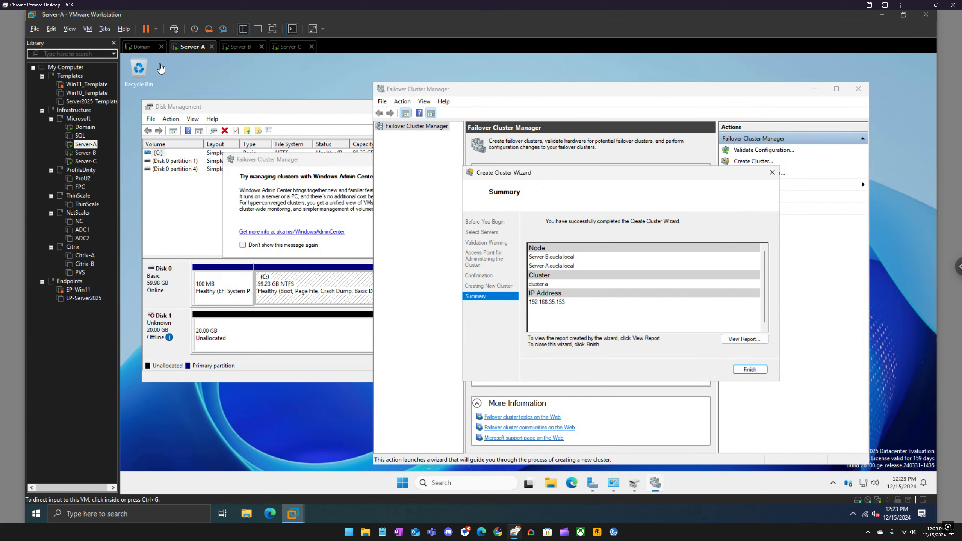
Step: On the Domain VM, refresh the Clusters OU and the eucla.local forward lookup zone, and check both for the cluster-a entries
click(143, 48)
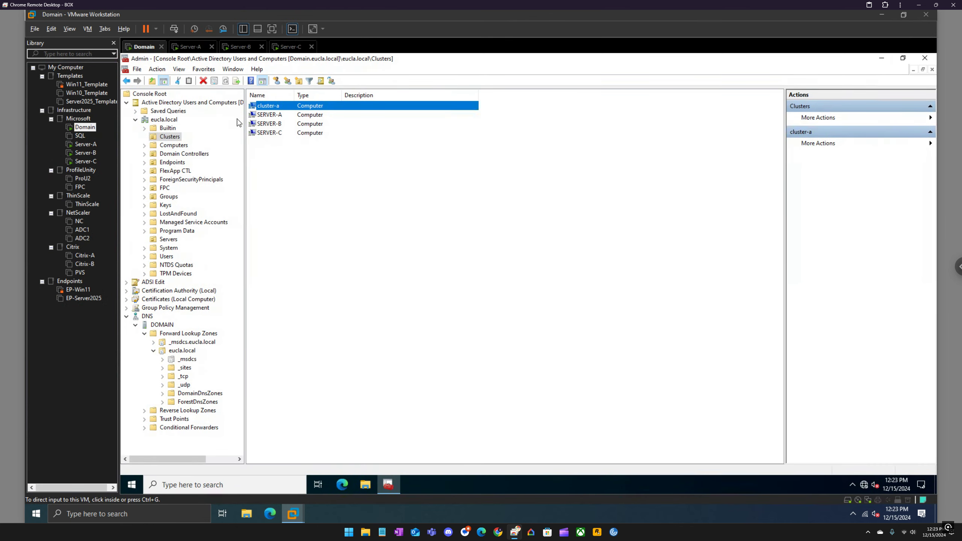
right_click(178, 137)
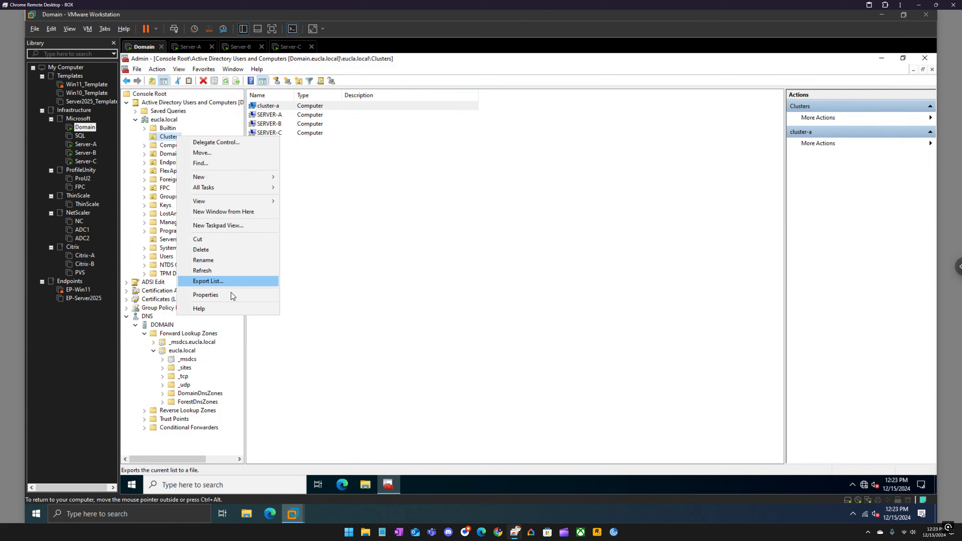
click(210, 271)
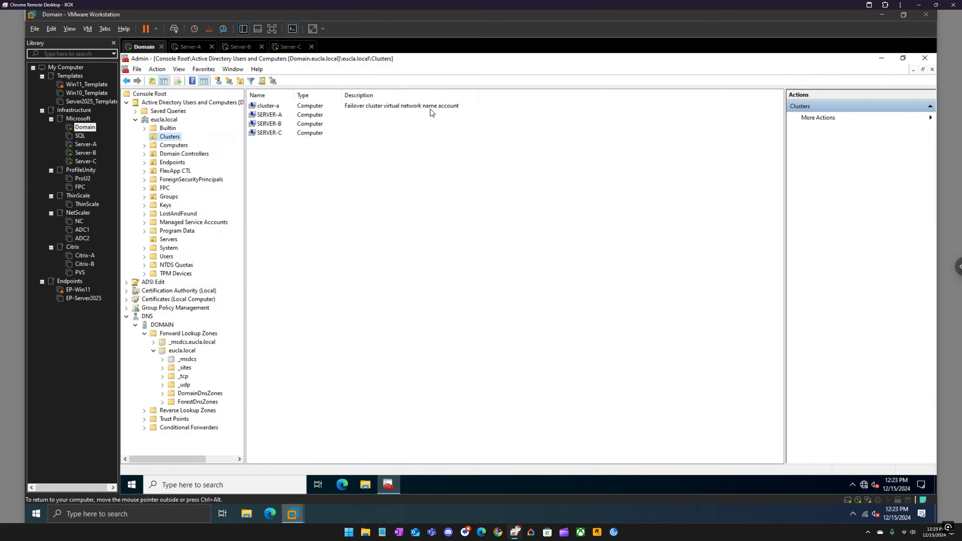
click(189, 350)
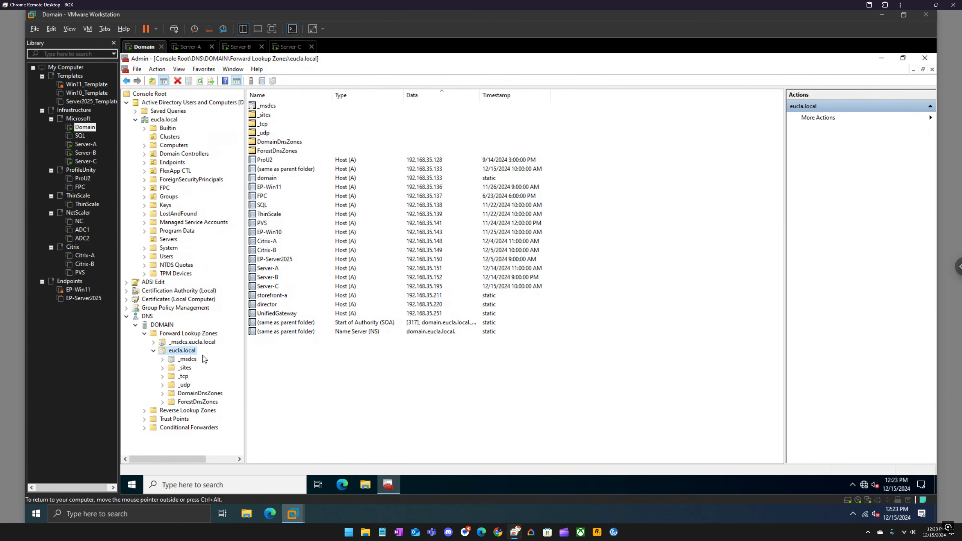
right_click(186, 353)
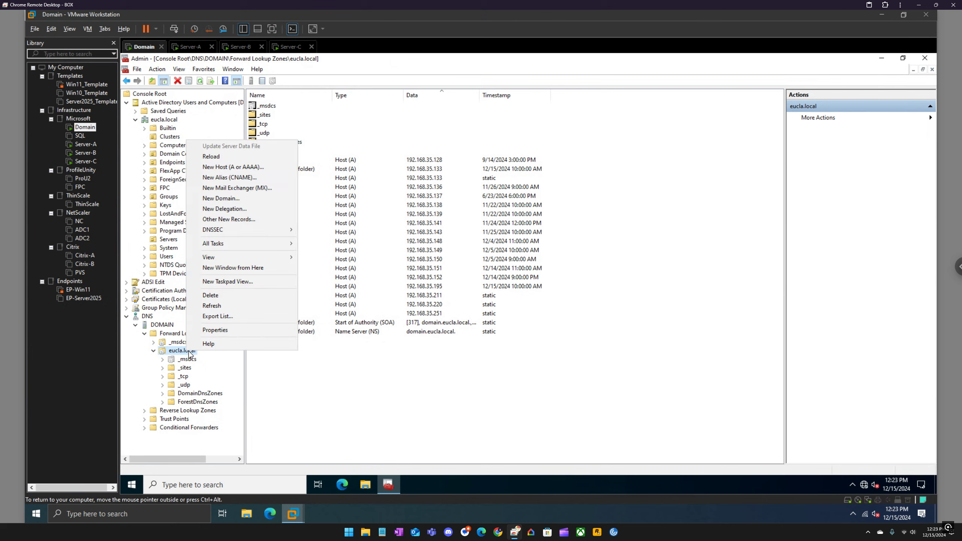
click(219, 307)
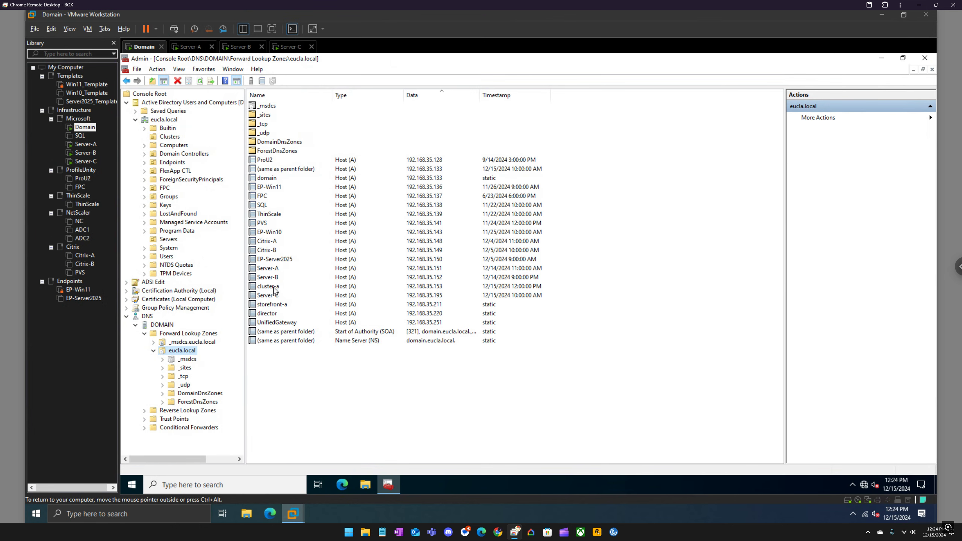
click(274, 288)
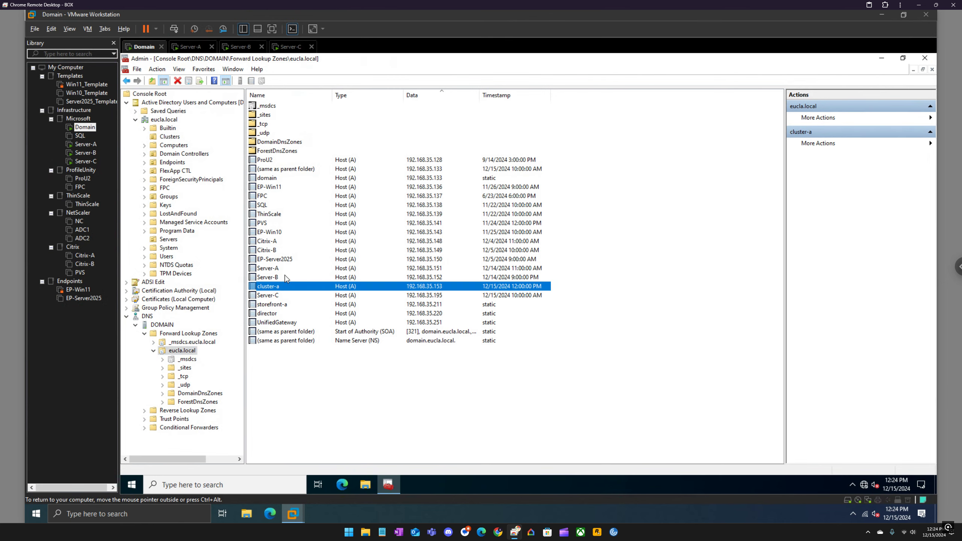
Step: Return to Server-A, finish the Create Cluster Wizard, and expand cluster-a.eucla.local in Failover Cluster Manager
click(191, 46)
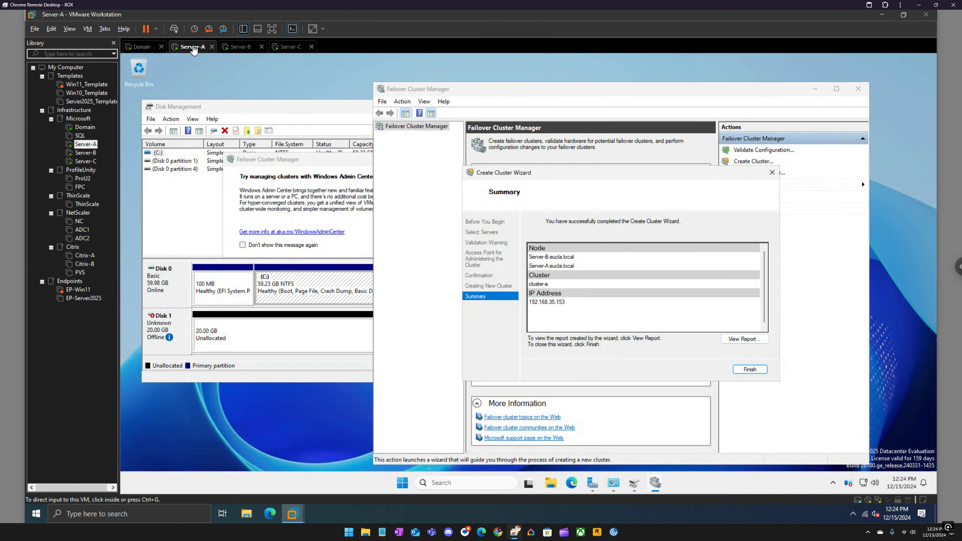
click(748, 369)
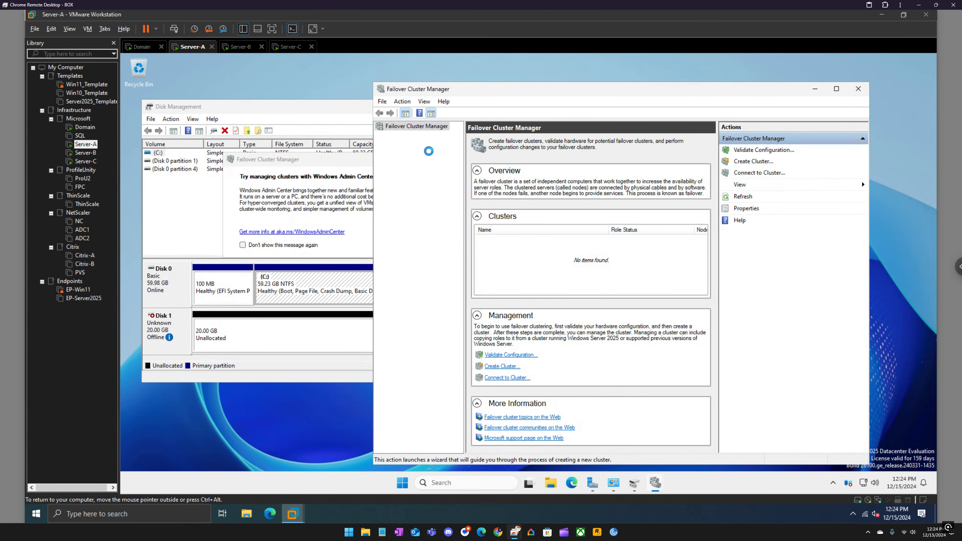
click(381, 136)
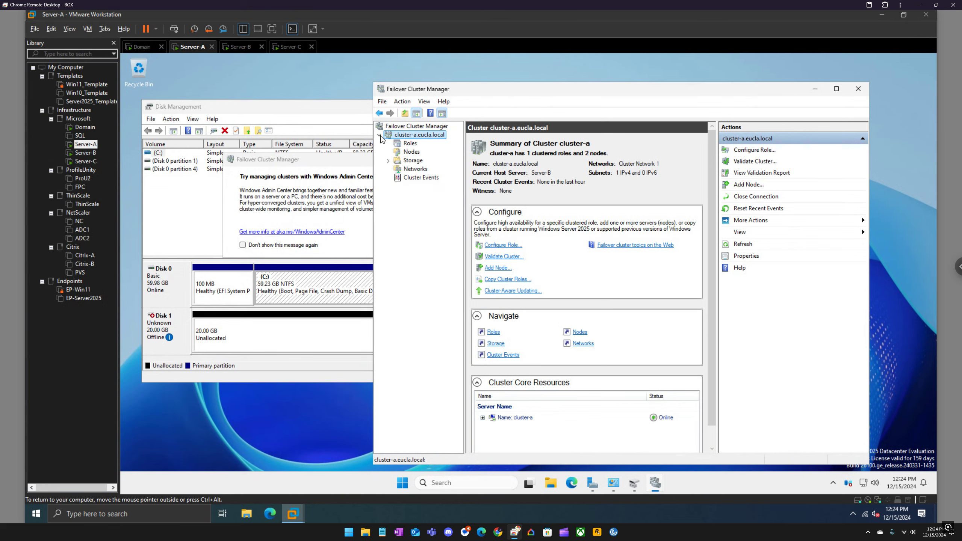
Step: Review the nodes, networks and storage disks of cluster-a.eucla.local
click(411, 153)
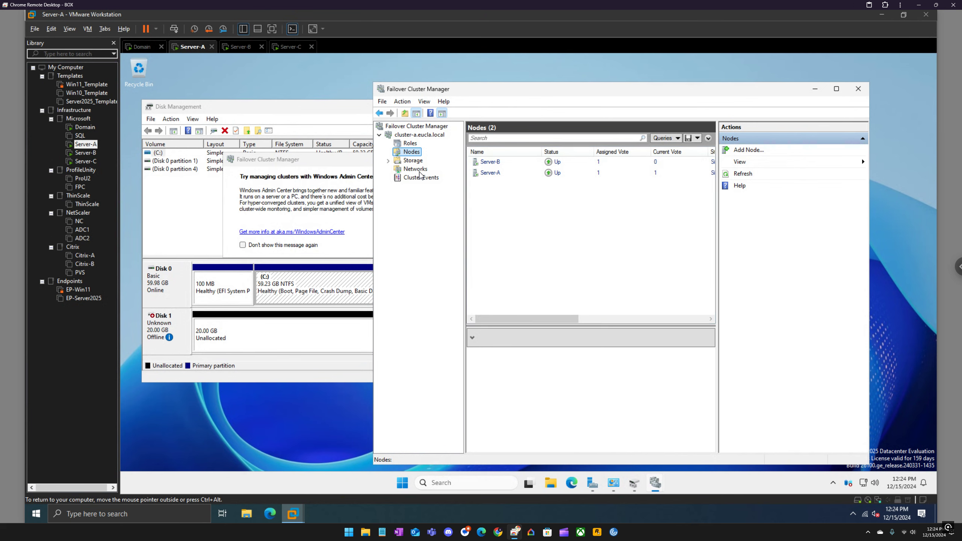
click(416, 173)
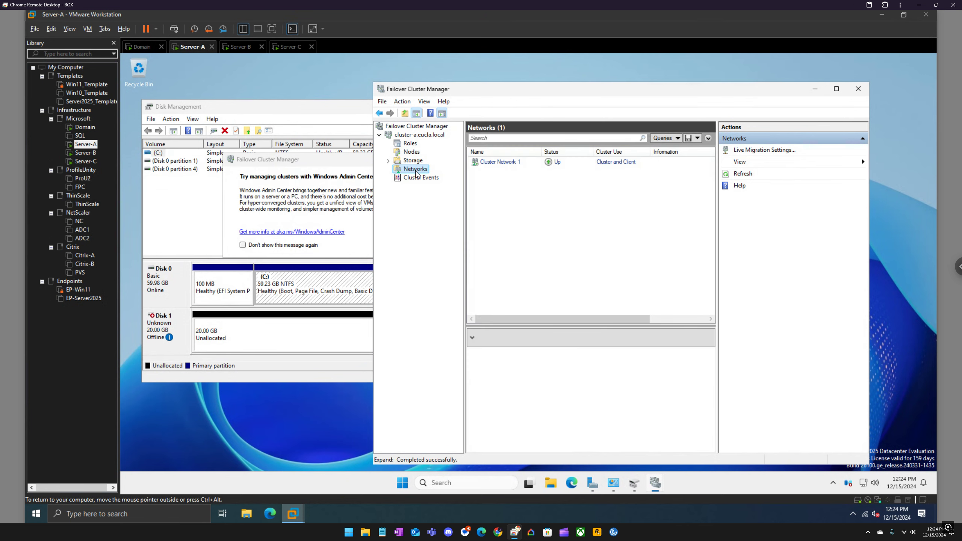
click(388, 160)
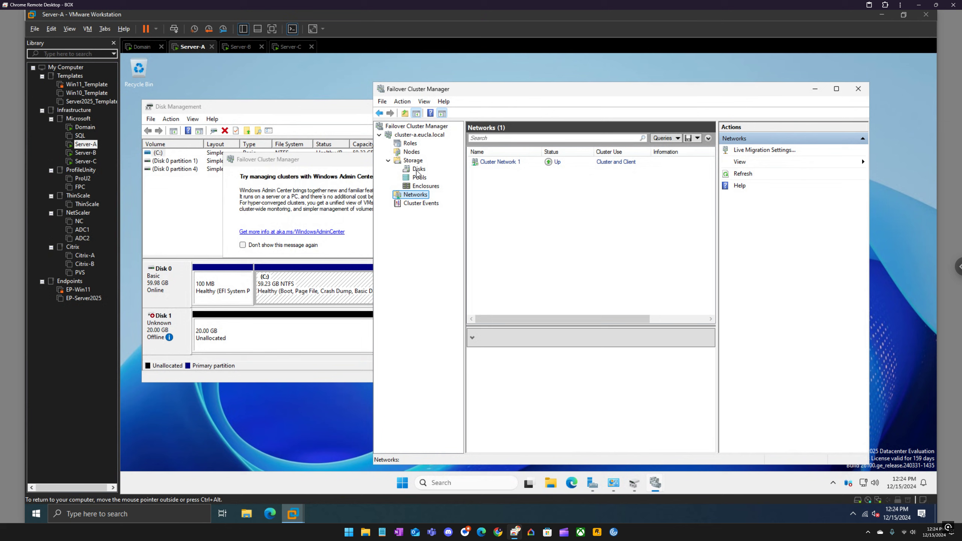
click(418, 169)
Step: Dismiss the Windows Admin Center message so it is not shown again, and try to add a disk to the cluster's storage
click(303, 246)
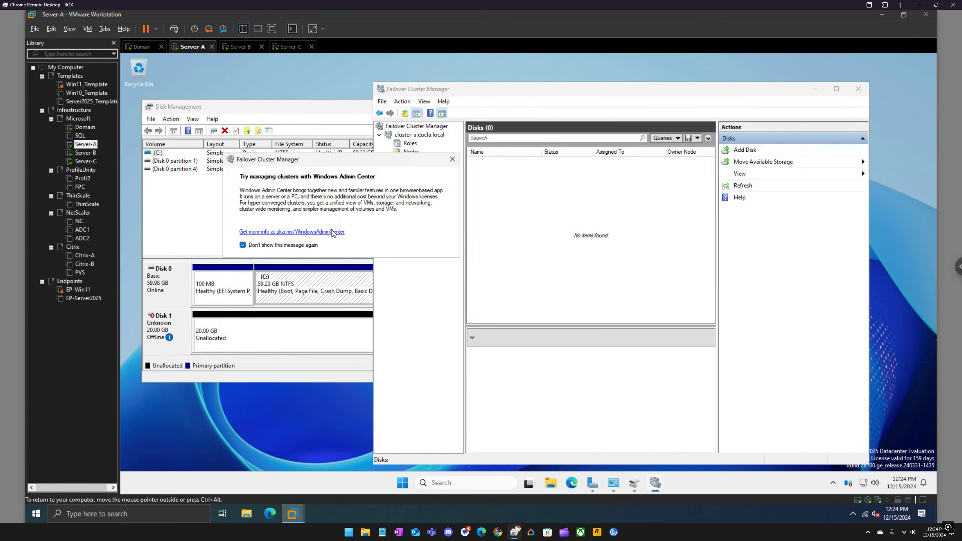
click(452, 160)
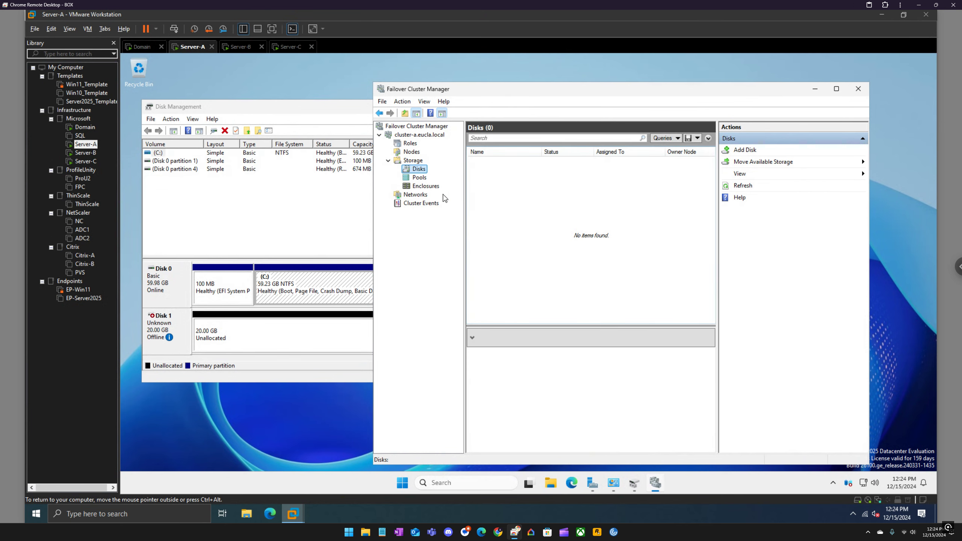
right_click(423, 173)
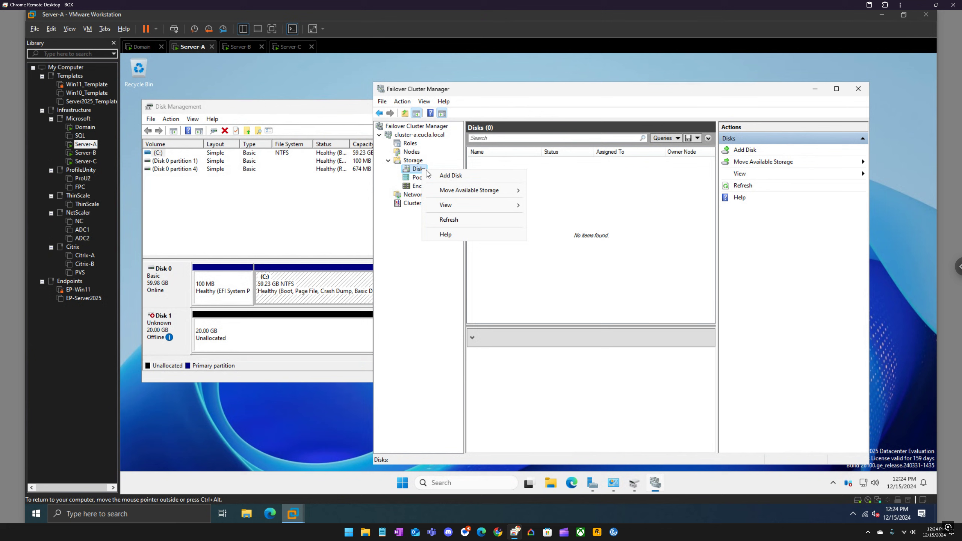
click(454, 176)
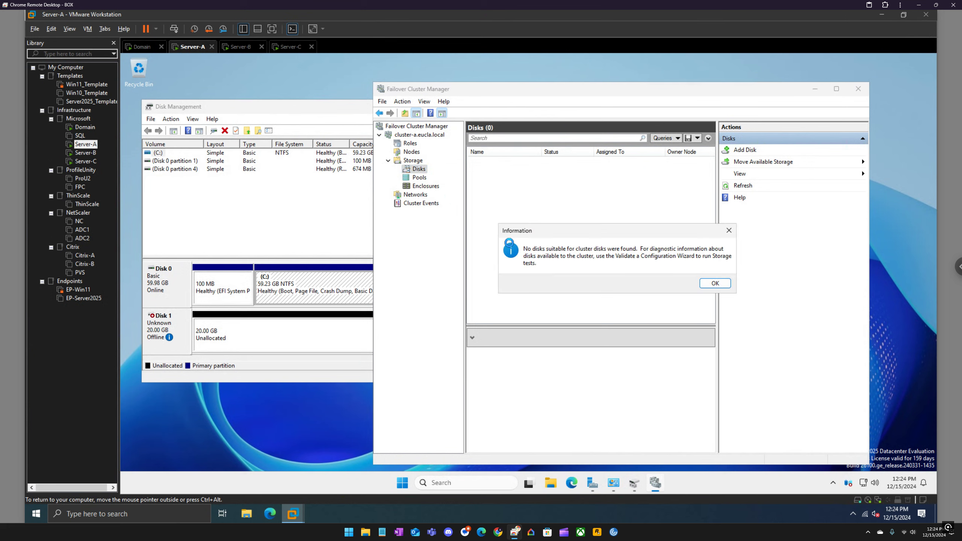
click(716, 284)
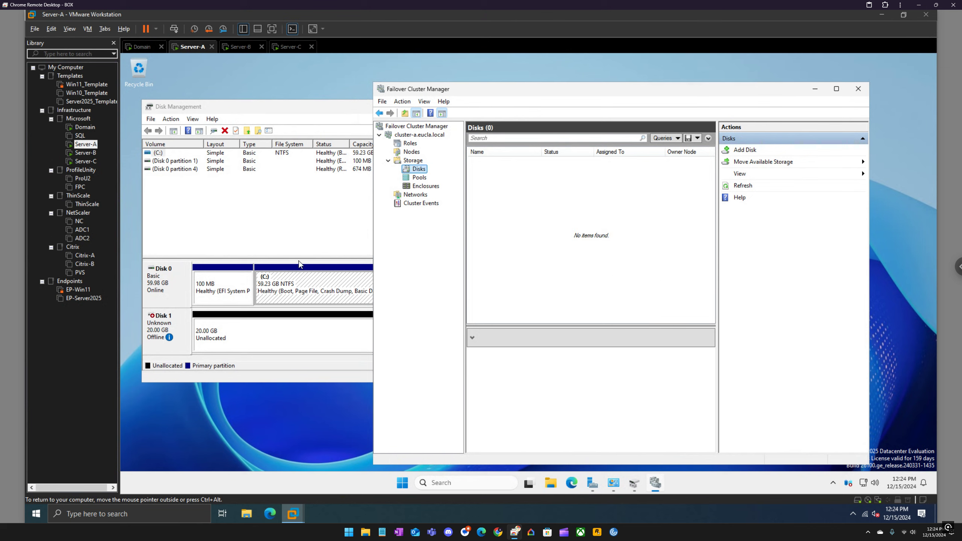
Step: Bring Disk 1 online in Disk Management and initialize it with the GPT partition style
right_click(161, 329)
click(246, 213)
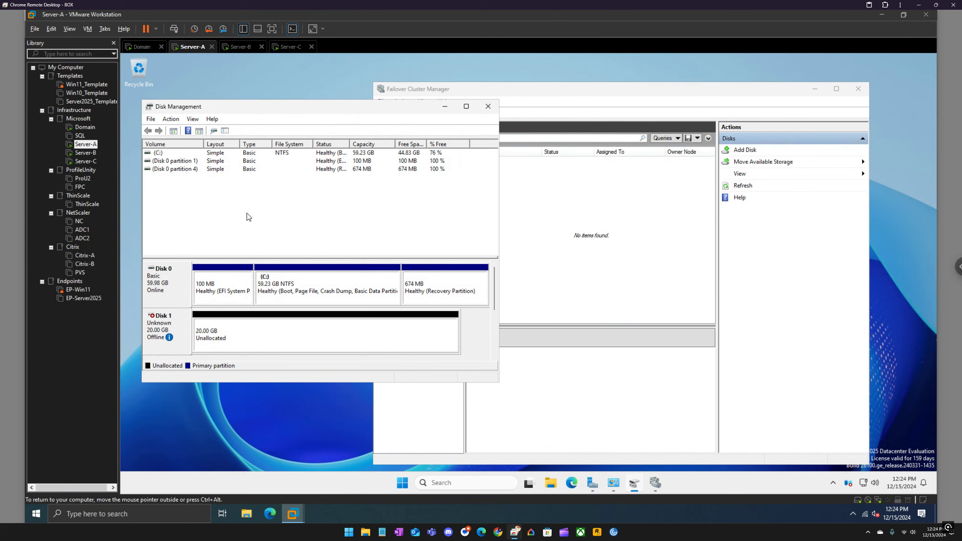
right_click(169, 324)
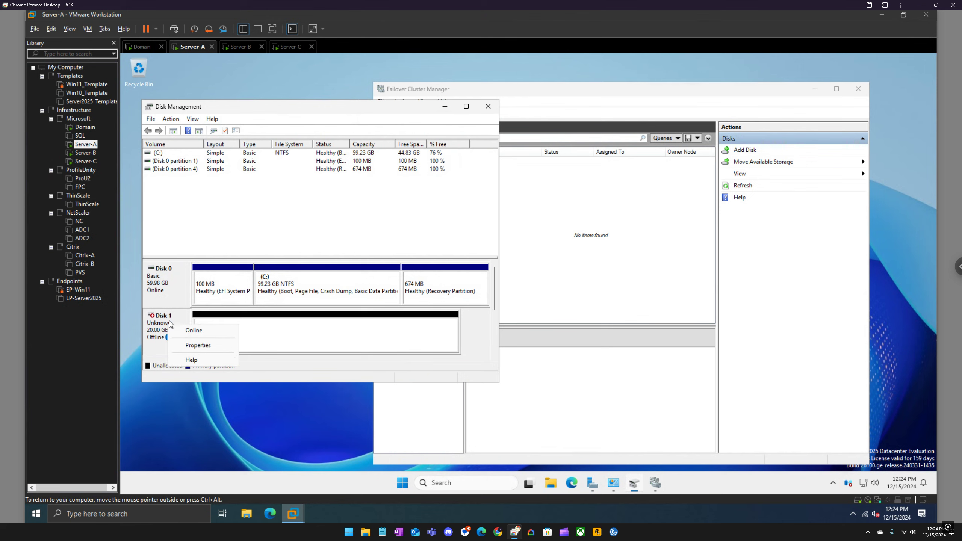
click(189, 333)
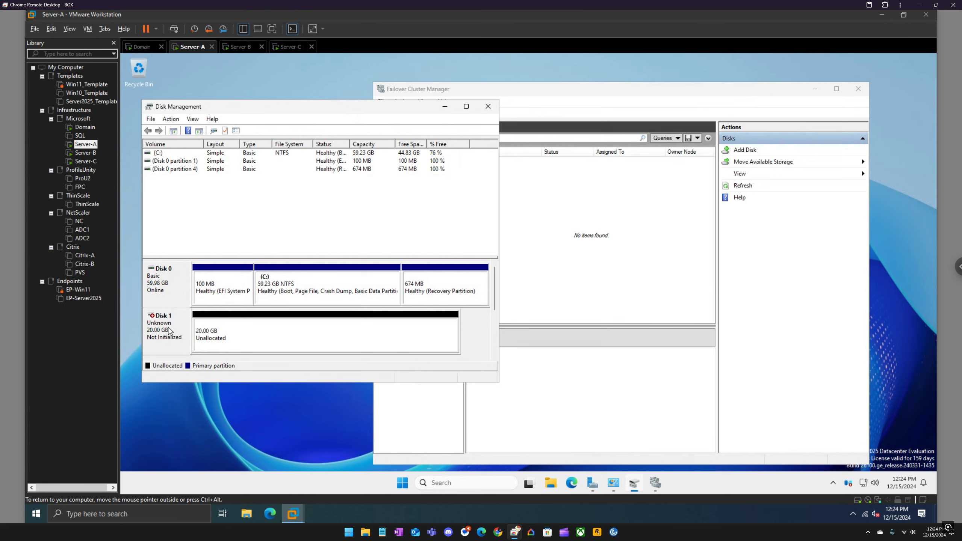
right_click(169, 327)
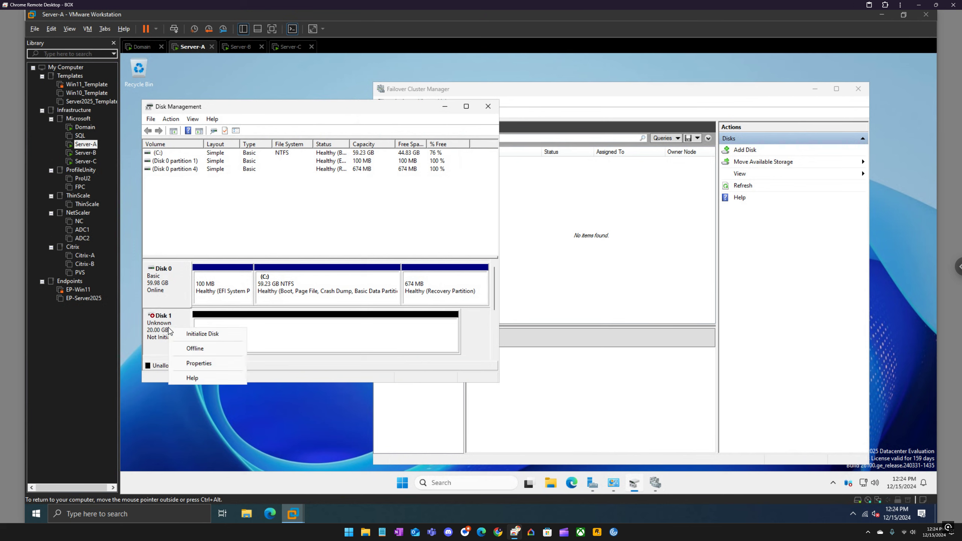
click(188, 333)
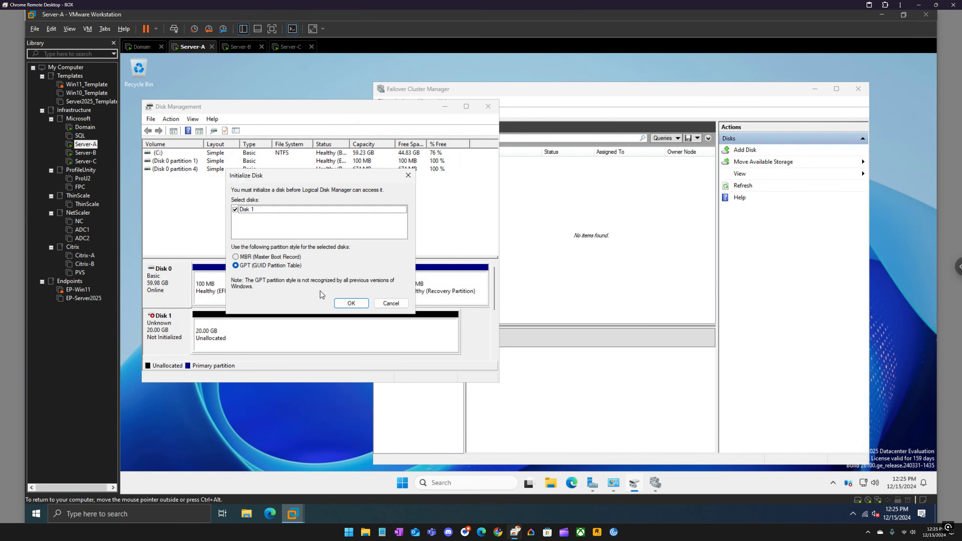
click(347, 309)
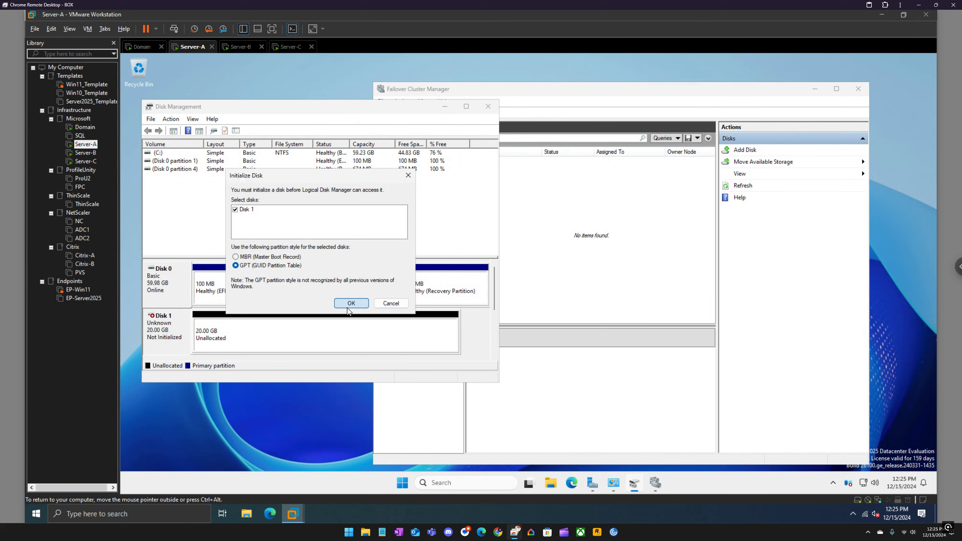
Step: Create a simple volume across Disk 1's unallocated space with drive letter E, quick-formatted as NTFS and labelled "storage"
click(278, 331)
right_click(278, 332)
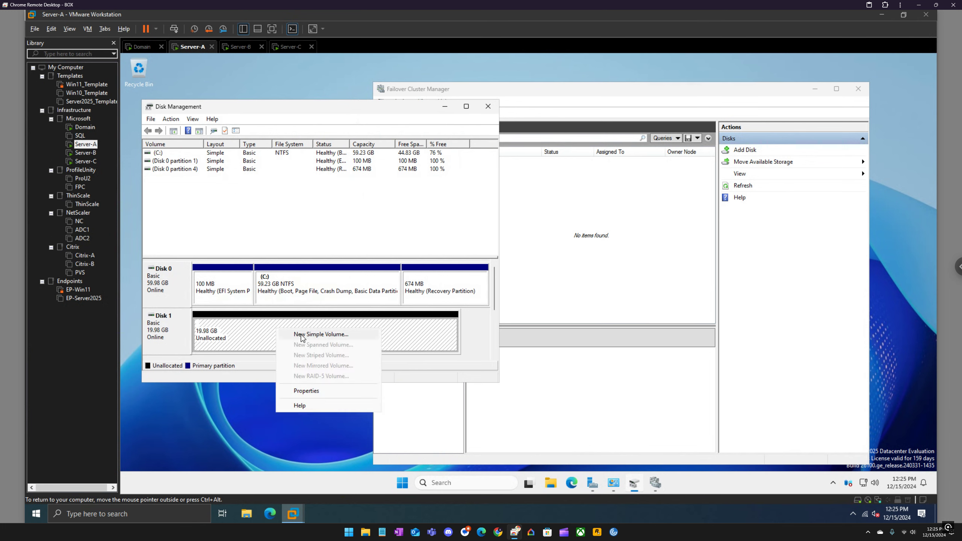
click(301, 334)
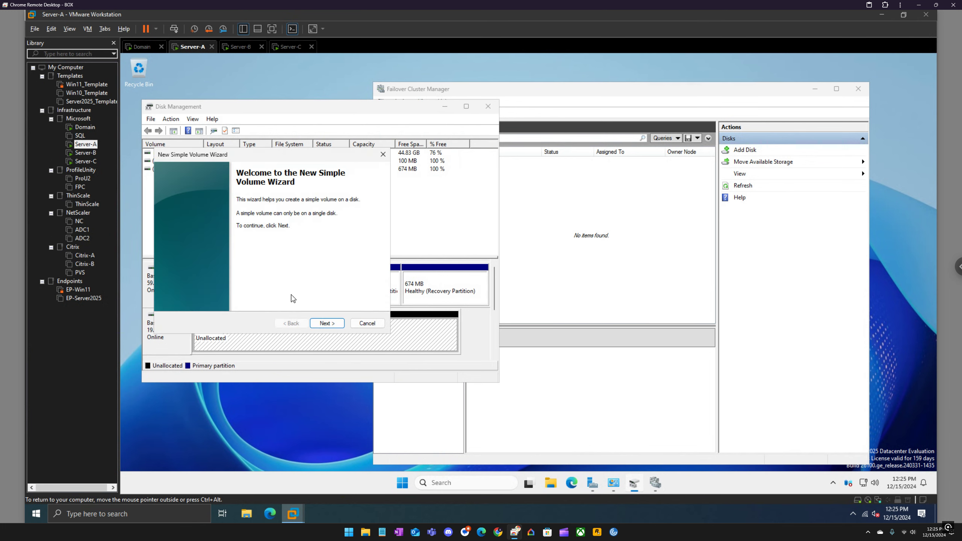
click(327, 324)
click(327, 324)
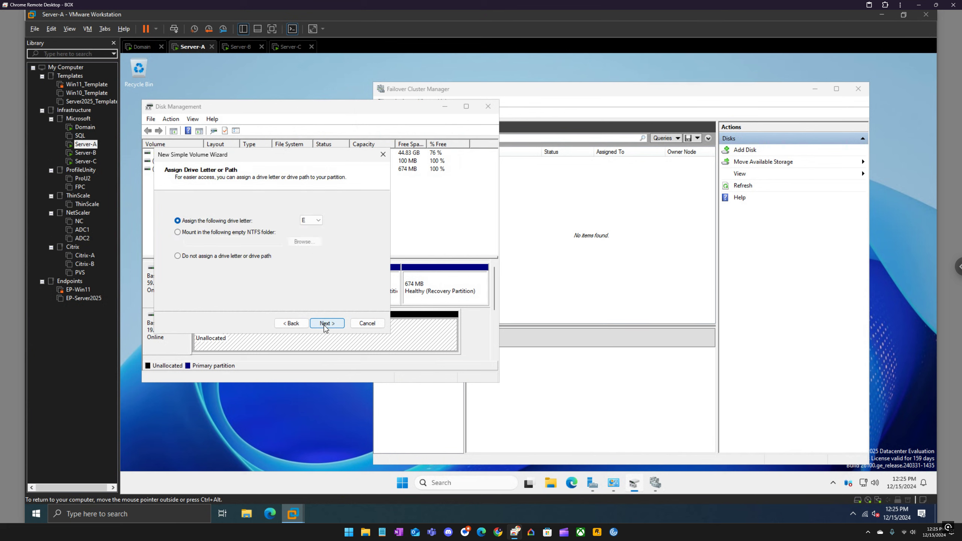
click(327, 324)
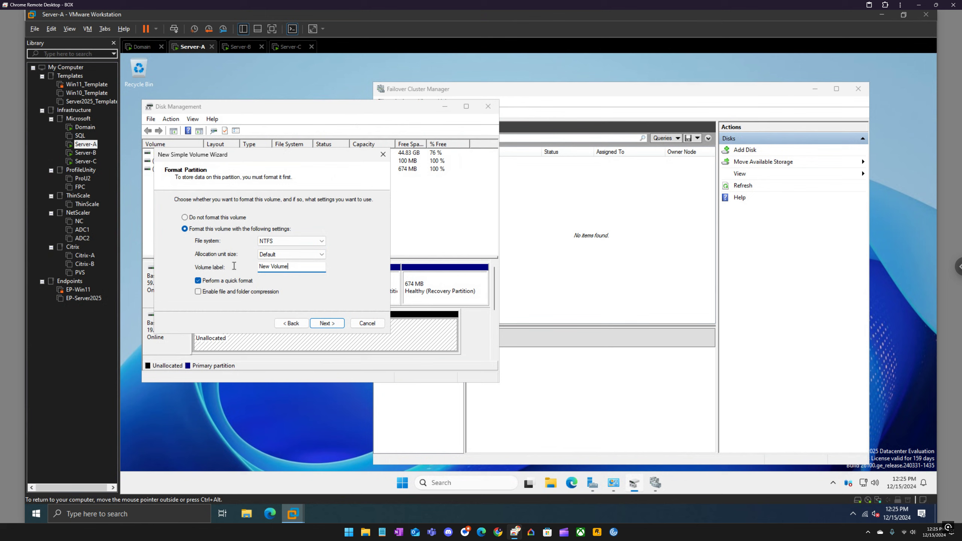
drag(290, 267, 235, 269)
text(storage)
click(312, 242)
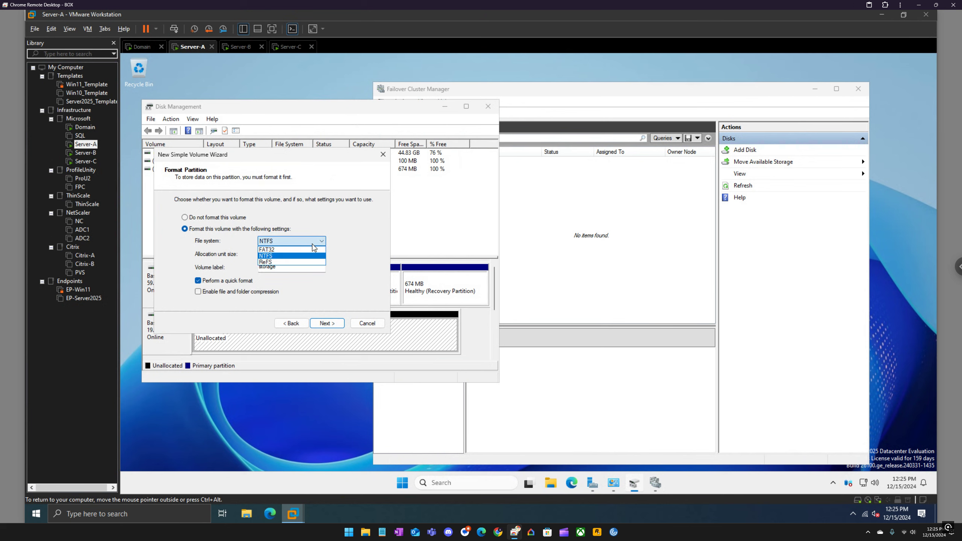
click(272, 257)
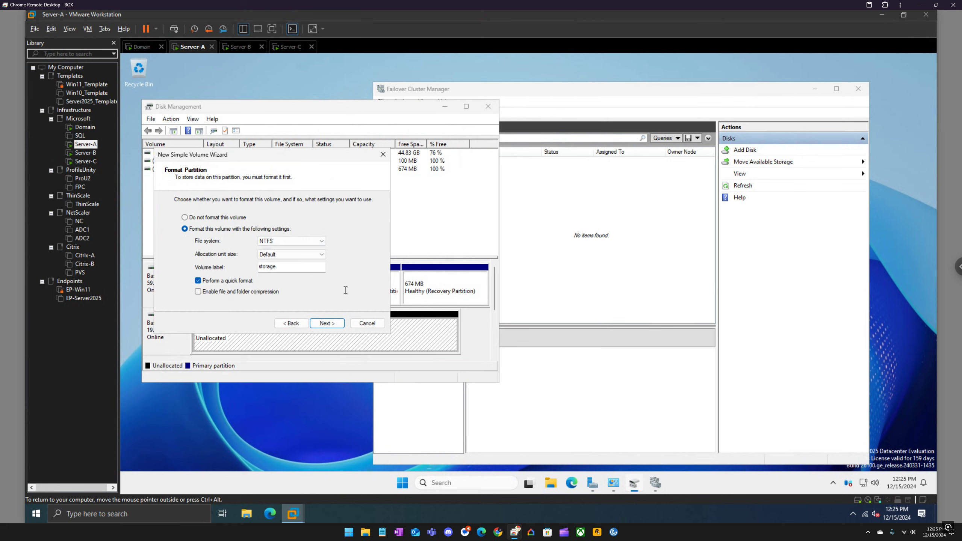
click(329, 324)
click(329, 323)
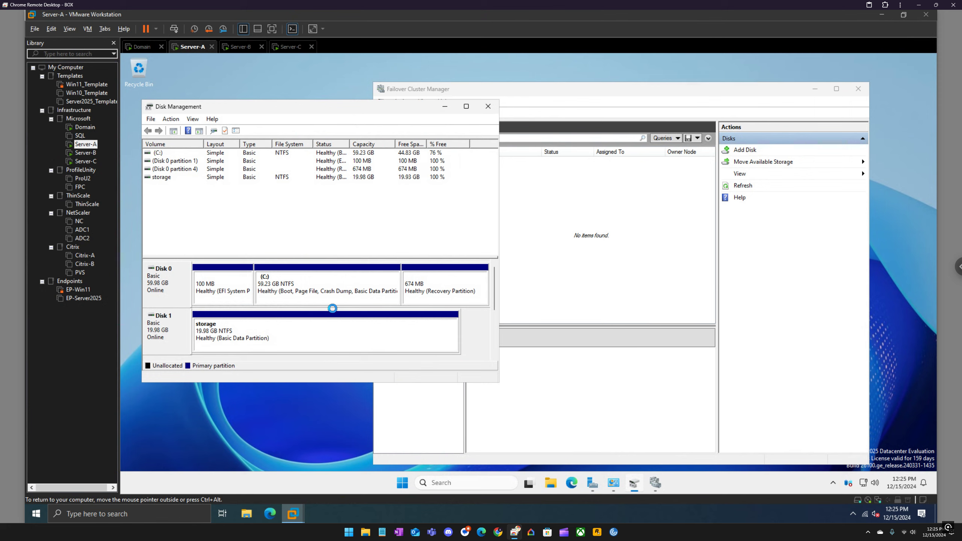
Step: Add Cluster Disk 1, the 20 GB Disk 1 on node SERVER-A, to the cluster's disks in Failover Cluster Manager
click(553, 90)
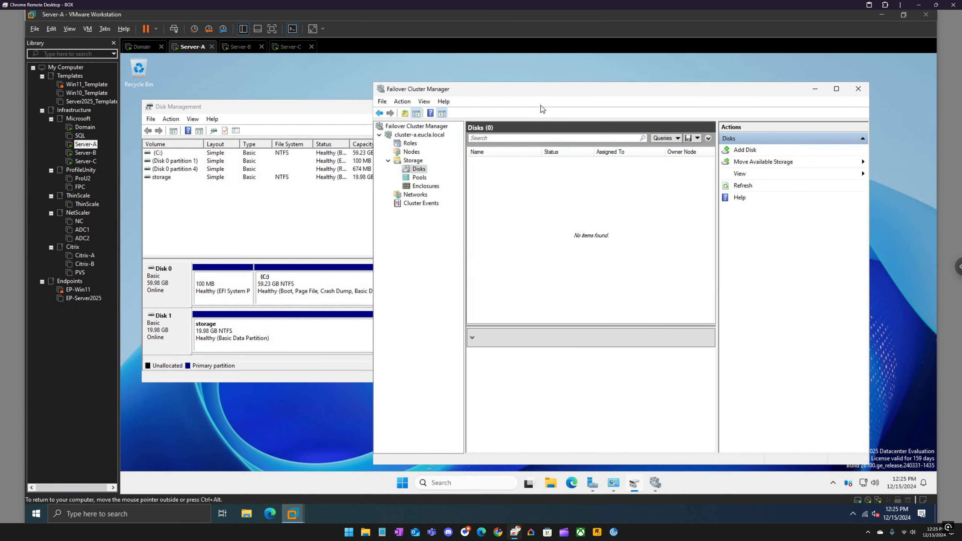
right_click(416, 173)
click(440, 178)
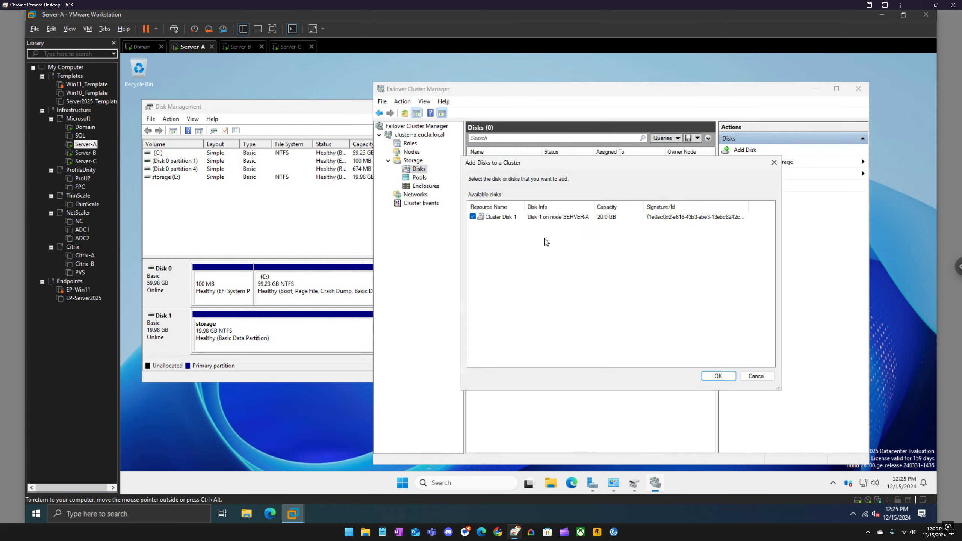
click(718, 376)
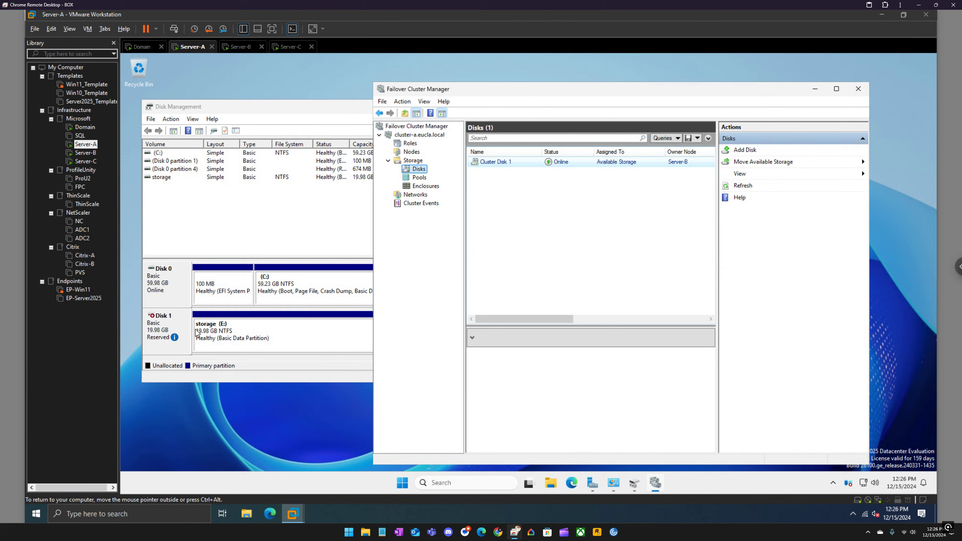
Step: Look at the options for Disk 1 in Server-A's Disk Management, and close the iSCSI Initiator properties on Server-B
click(170, 327)
right_click(169, 326)
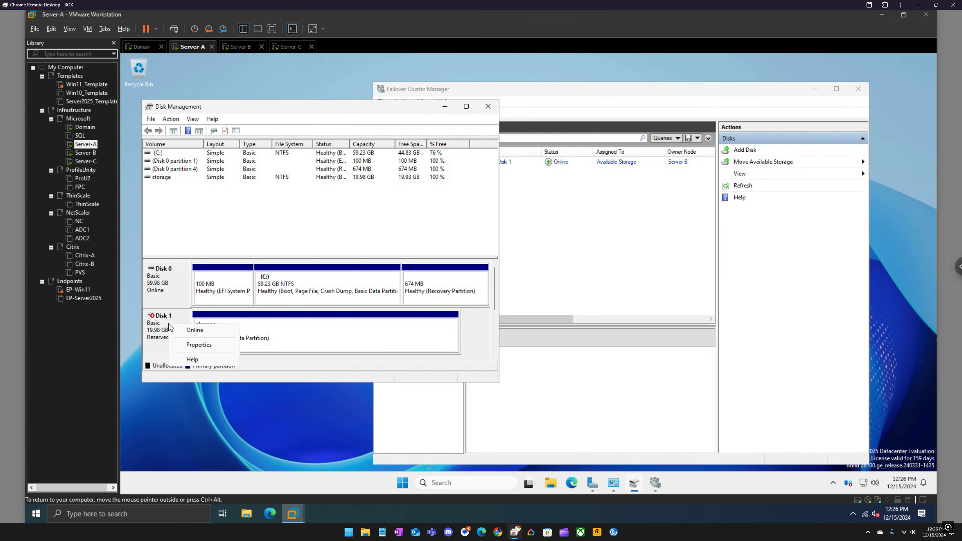
click(244, 47)
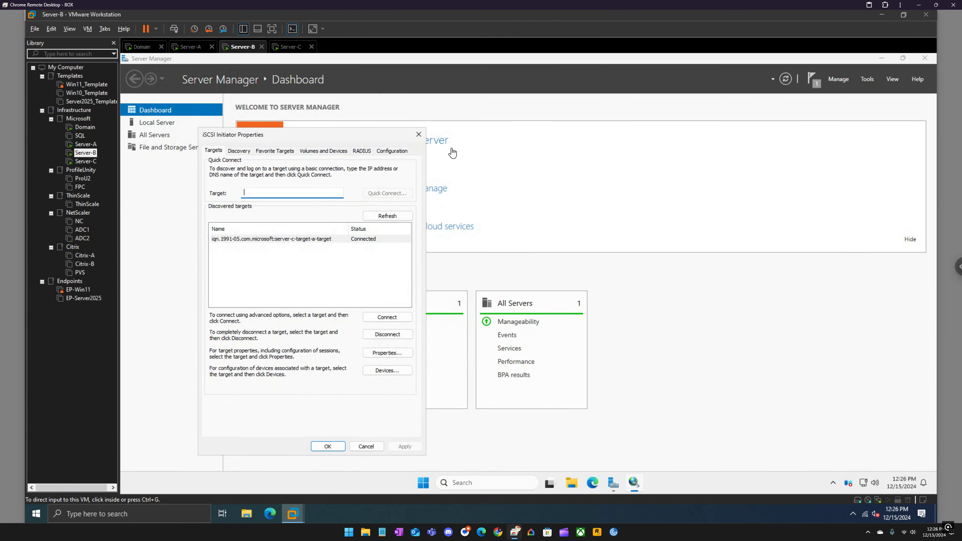
click(419, 134)
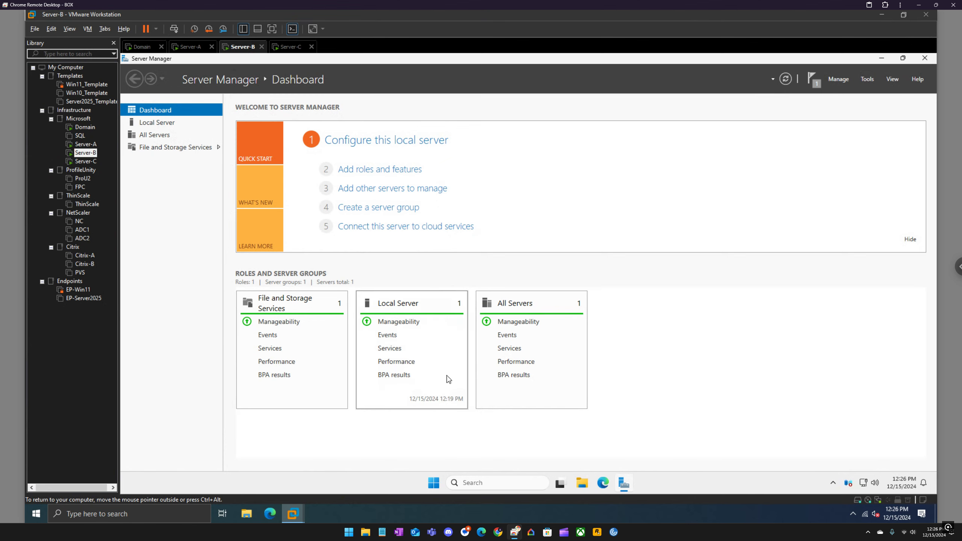
Step: Open Disk Management and File Explorer on Server-B and view the server's drives under This PC
right_click(436, 483)
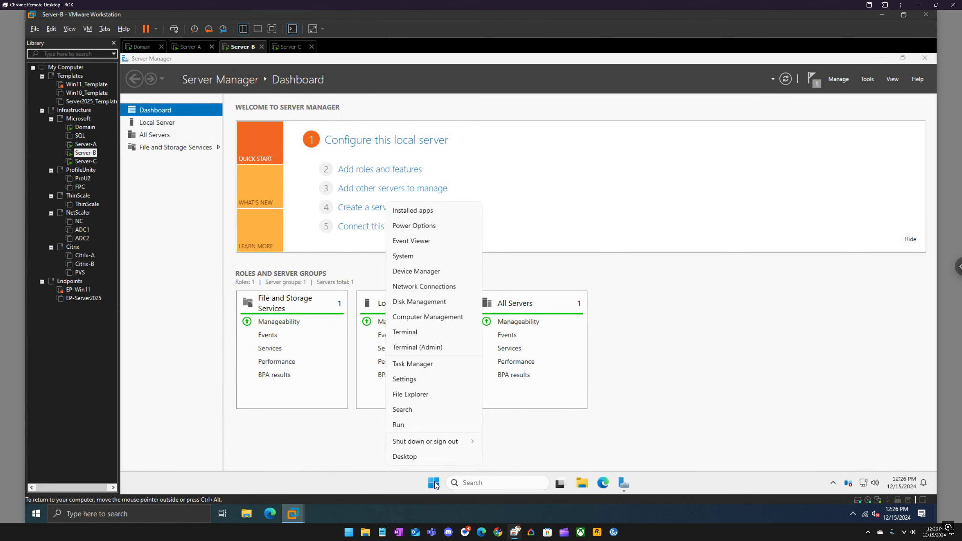
click(419, 302)
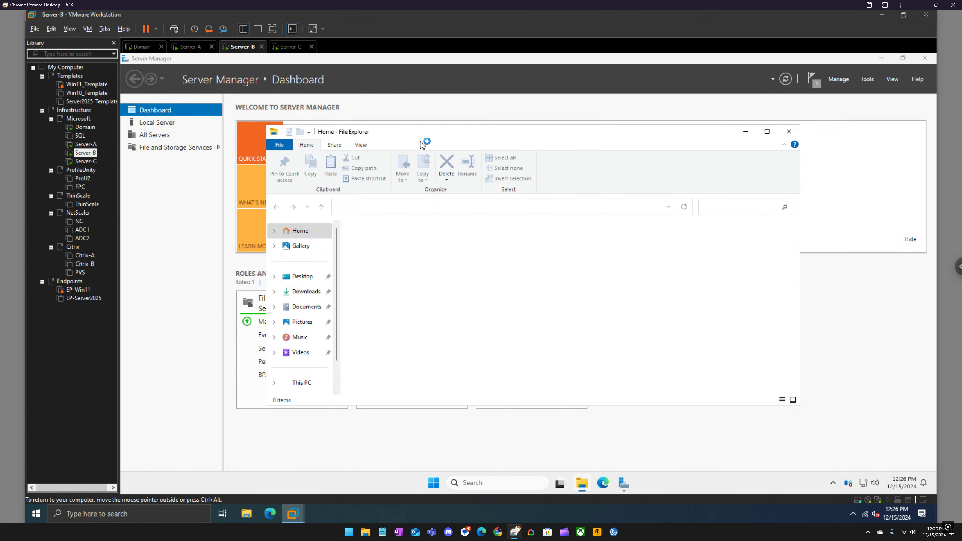
click(301, 383)
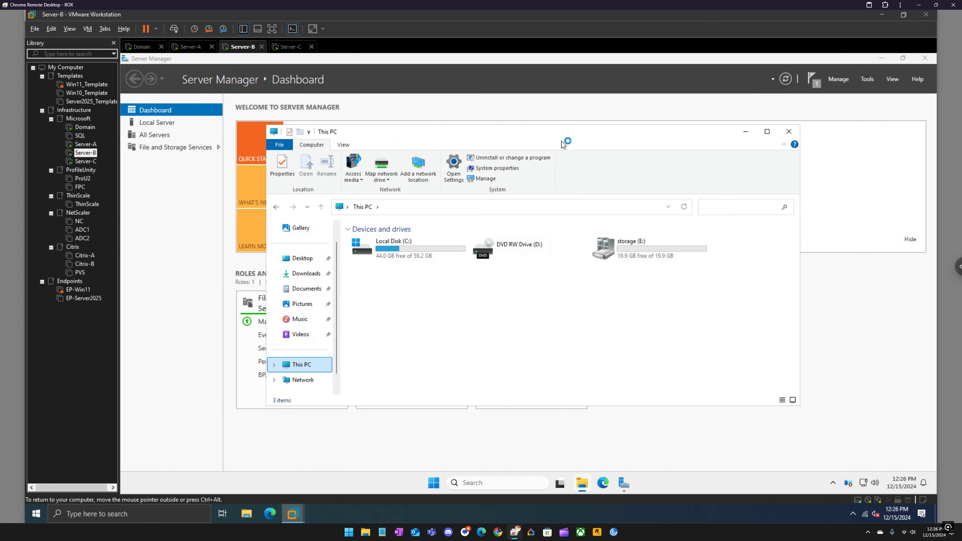
drag(558, 137, 627, 144)
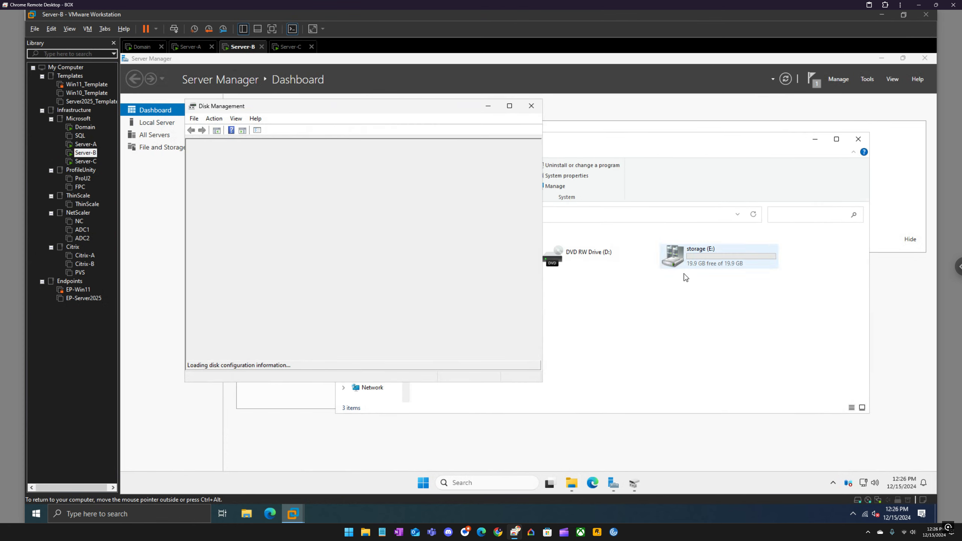
Step: Switch to Server-A and view its drives under This PC in File Explorer
click(192, 47)
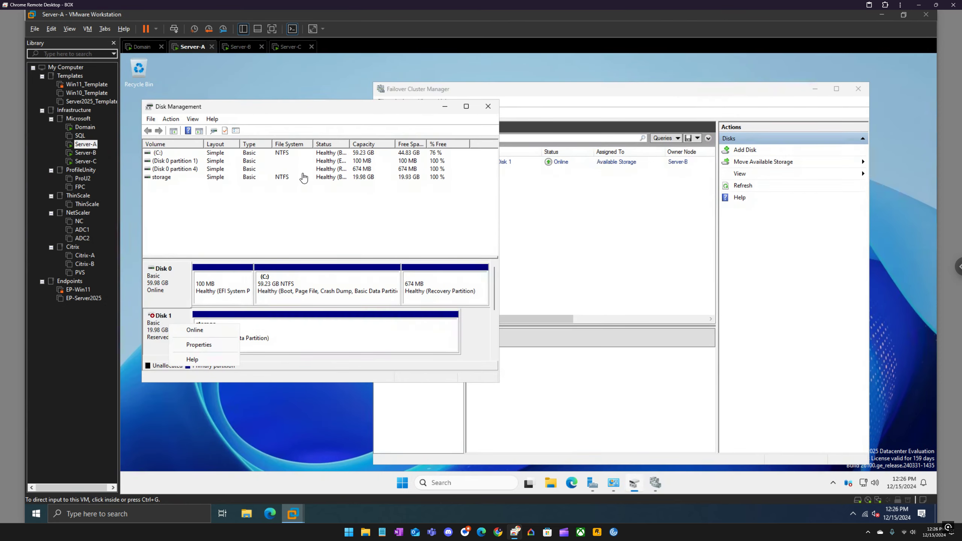
click(551, 485)
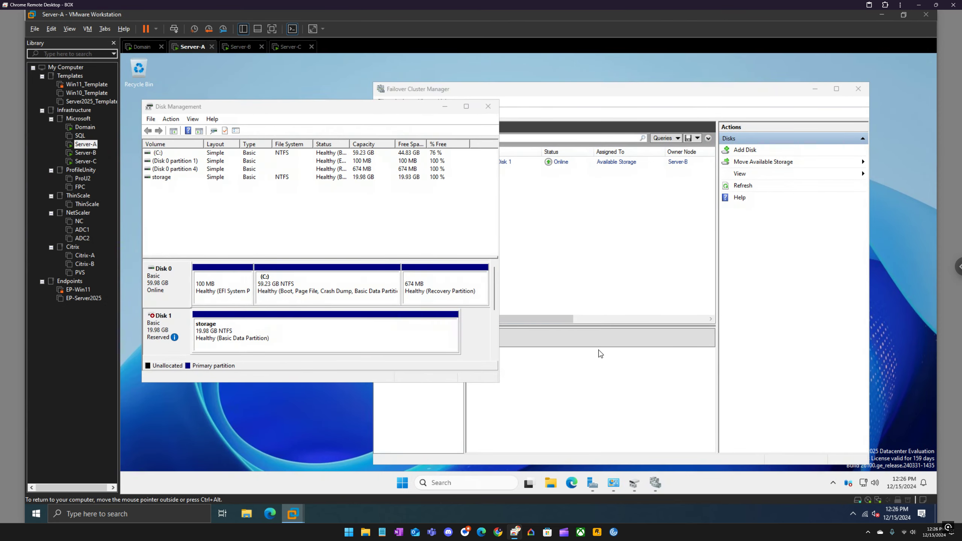
click(313, 400)
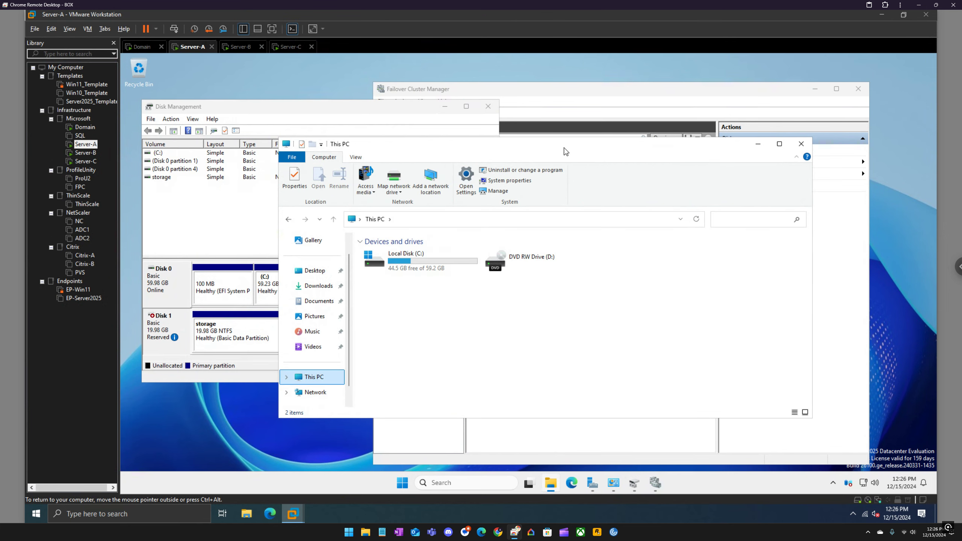
drag(565, 151, 671, 180)
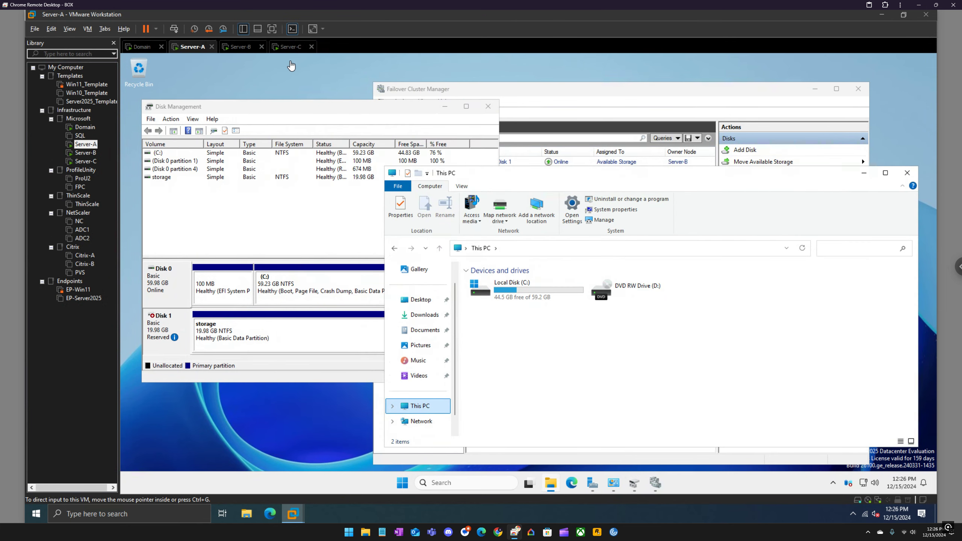
Step: Check Cluster Disk 1's owner node in Failover Cluster Manager and compare it with Disk 1 in Server-B's Disk Management
click(565, 91)
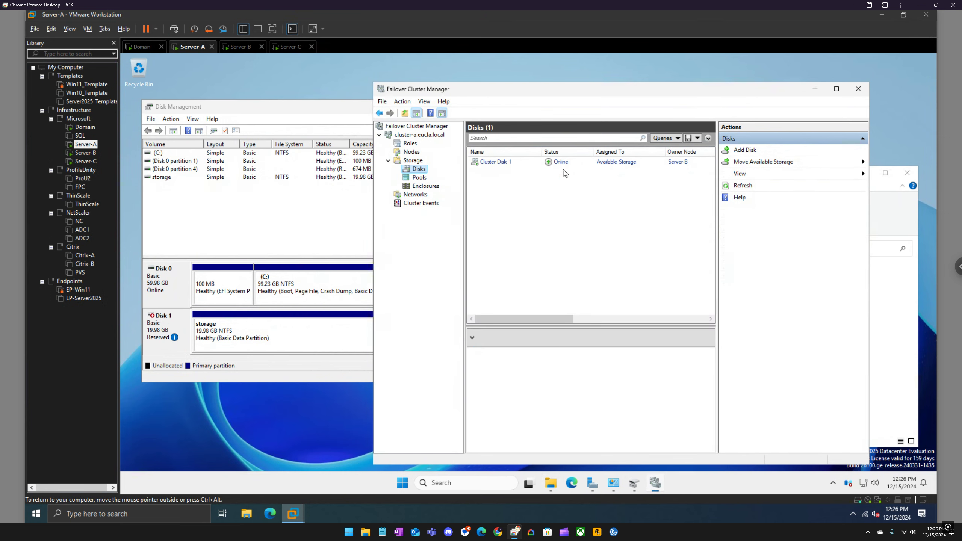
click(649, 165)
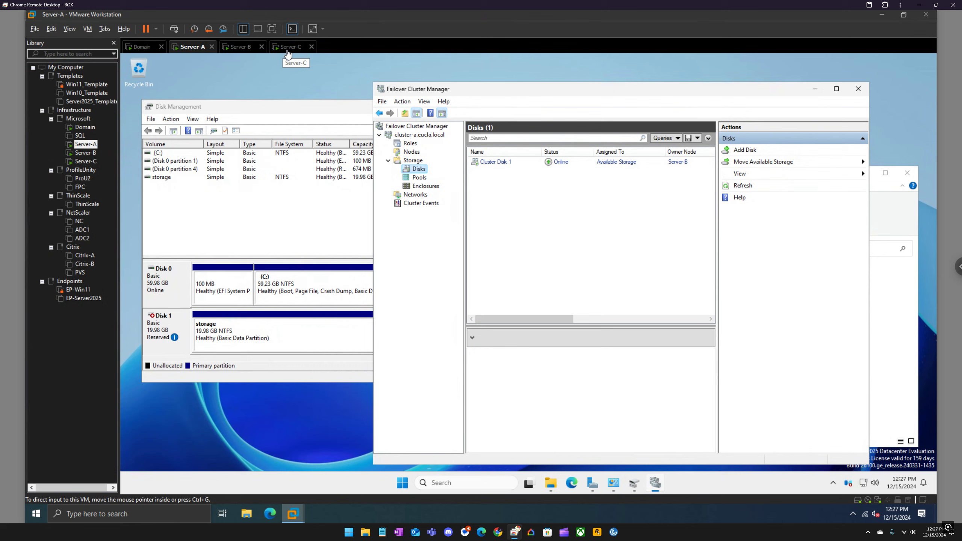
click(245, 53)
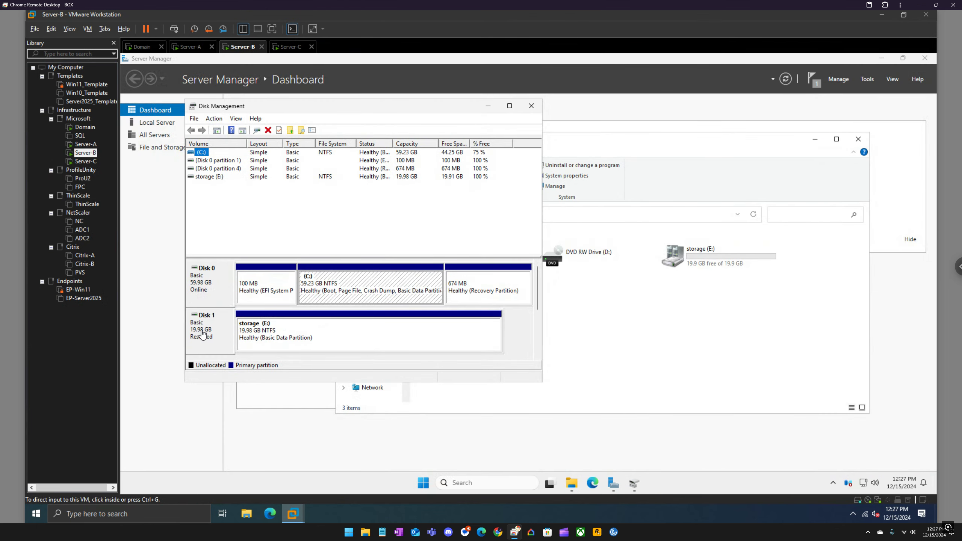
click(209, 331)
Step: Return to Server-A, list the cluster's nodes in Failover Cluster Manager, and open the available actions for node Server-B
click(191, 46)
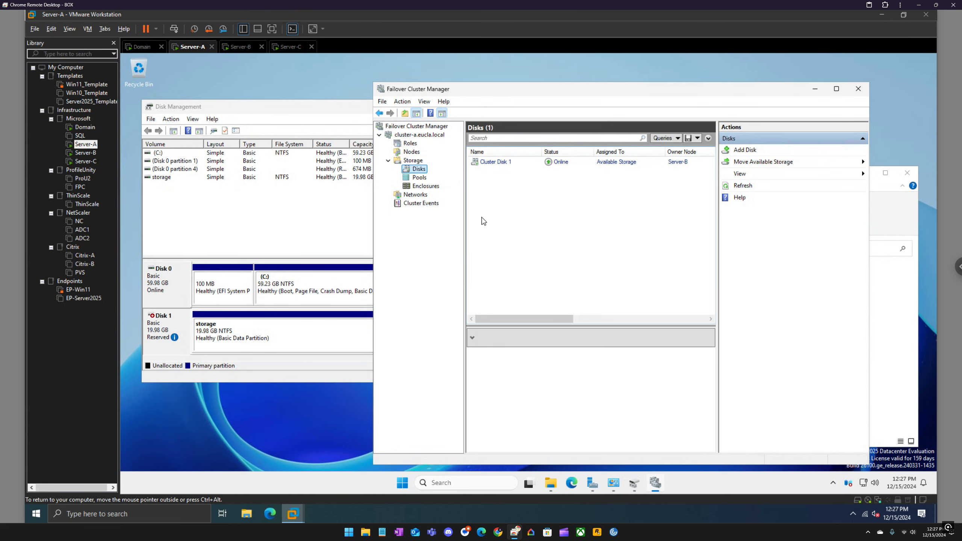
click(894, 220)
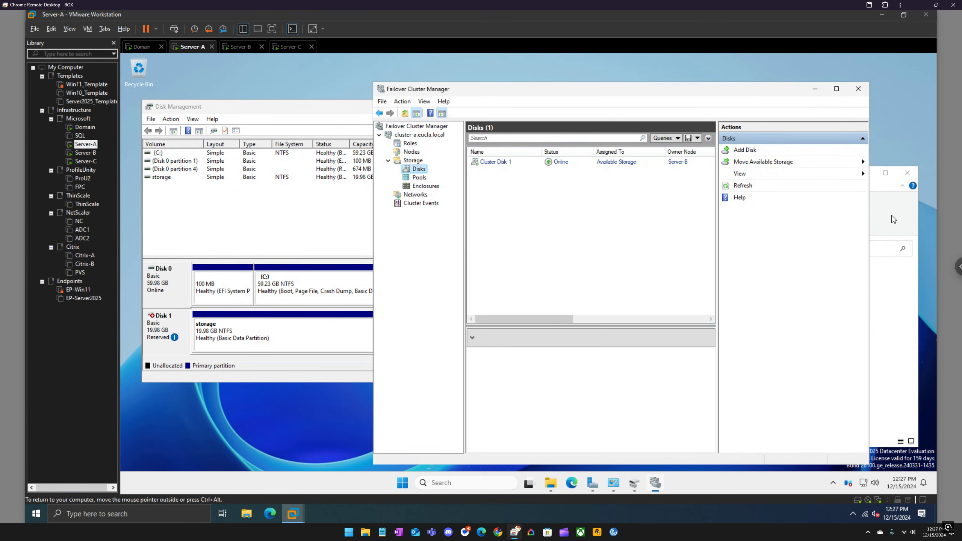
click(597, 98)
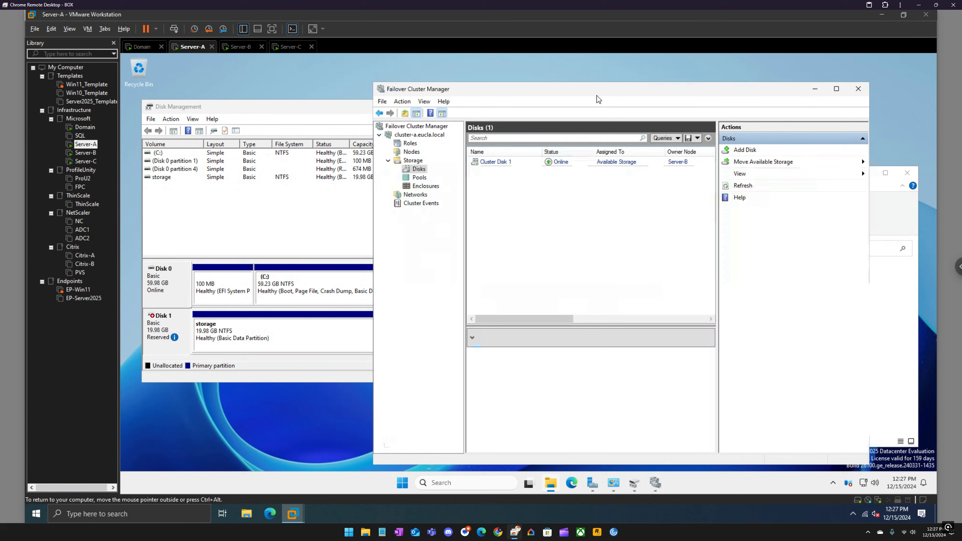
click(415, 152)
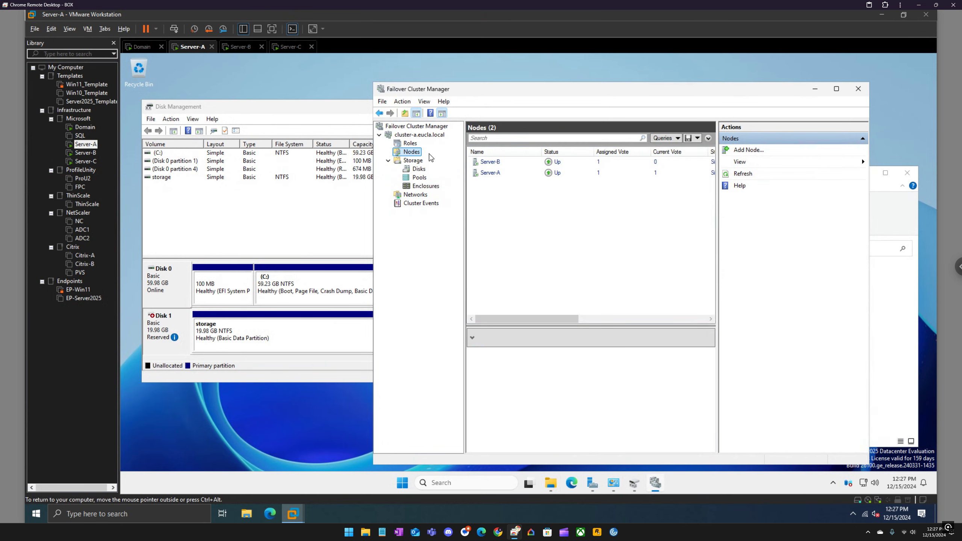
click(494, 163)
right_click(494, 166)
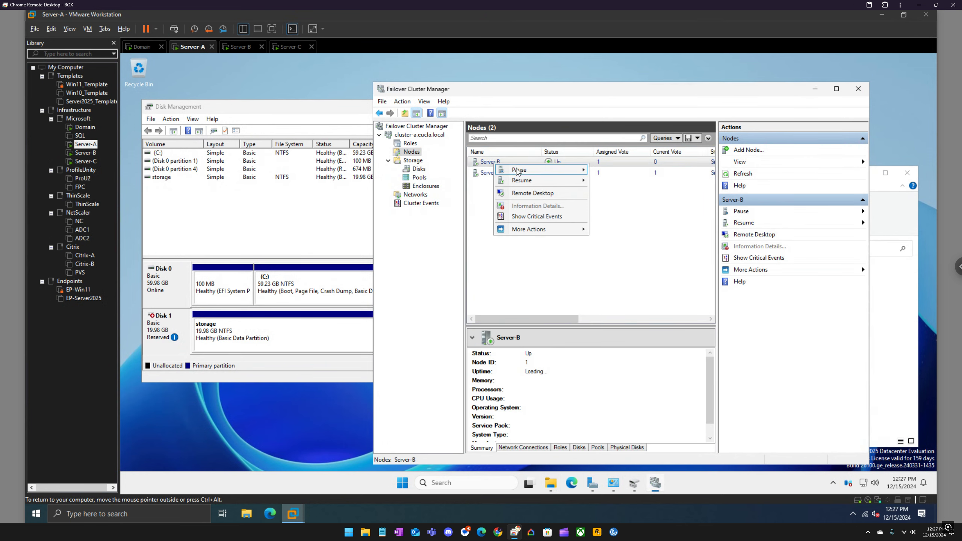
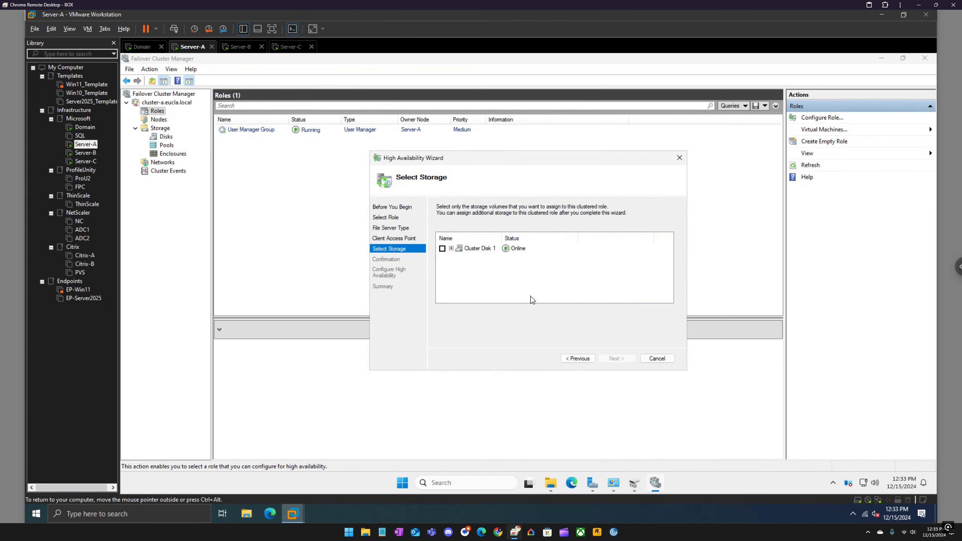
Step: Assign Cluster Disk 1 to the clustered file server role and complete the High Availability Wizard
click(443, 249)
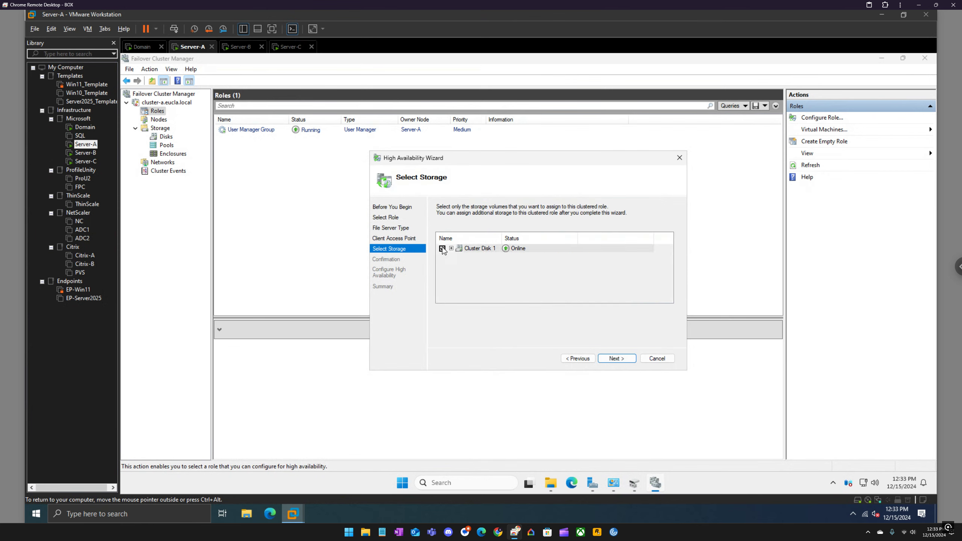
click(616, 359)
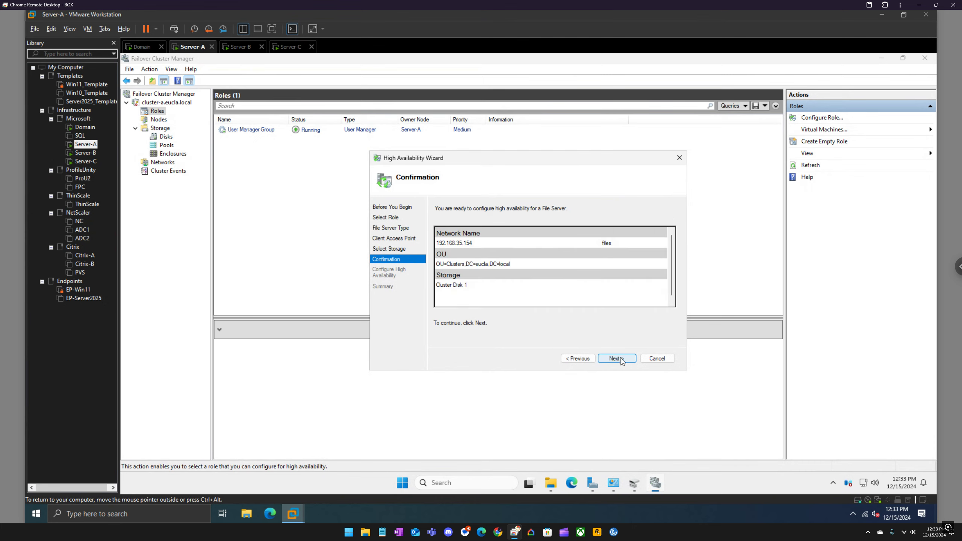
click(620, 359)
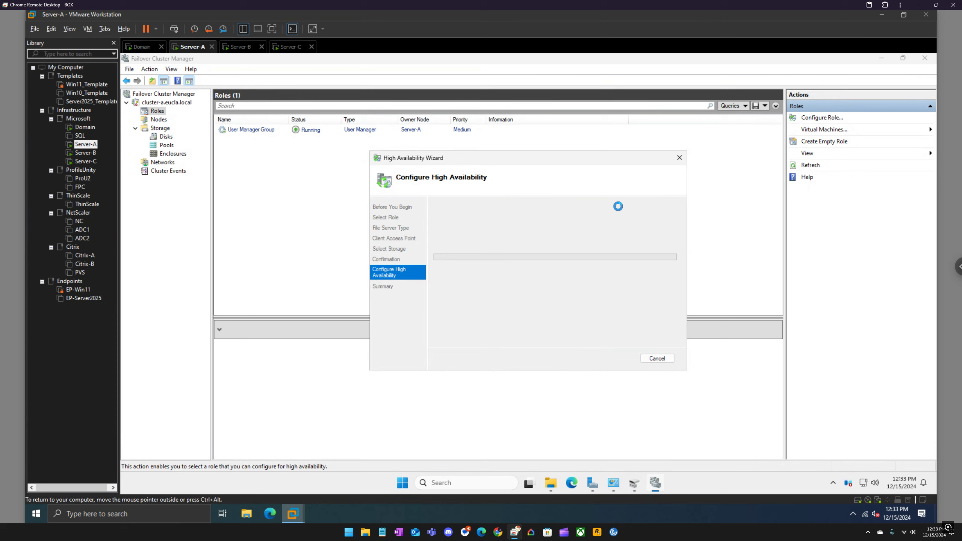
click(657, 359)
Step: Switch to the Domain VM, refresh the eucla.local DNS zone and select the files host record
click(141, 47)
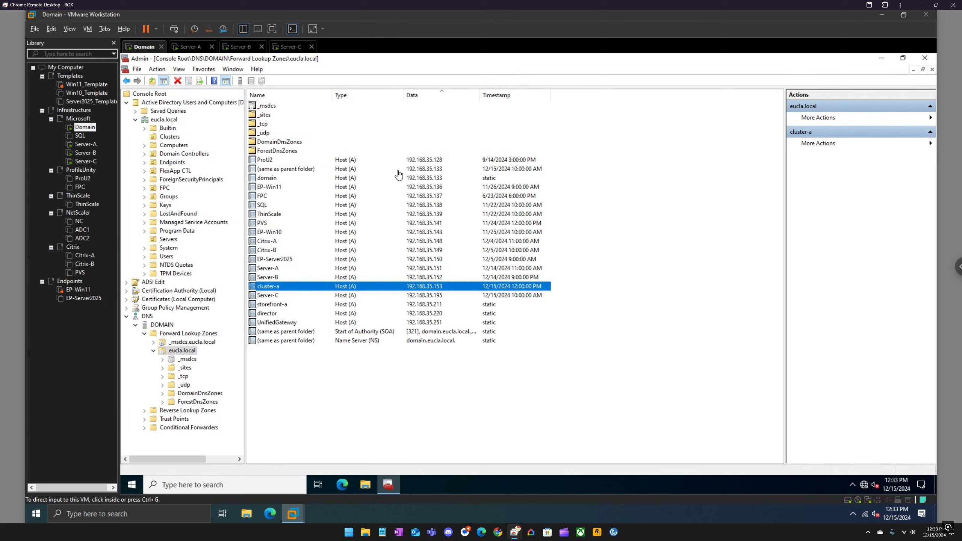
key(F5)
click(266, 296)
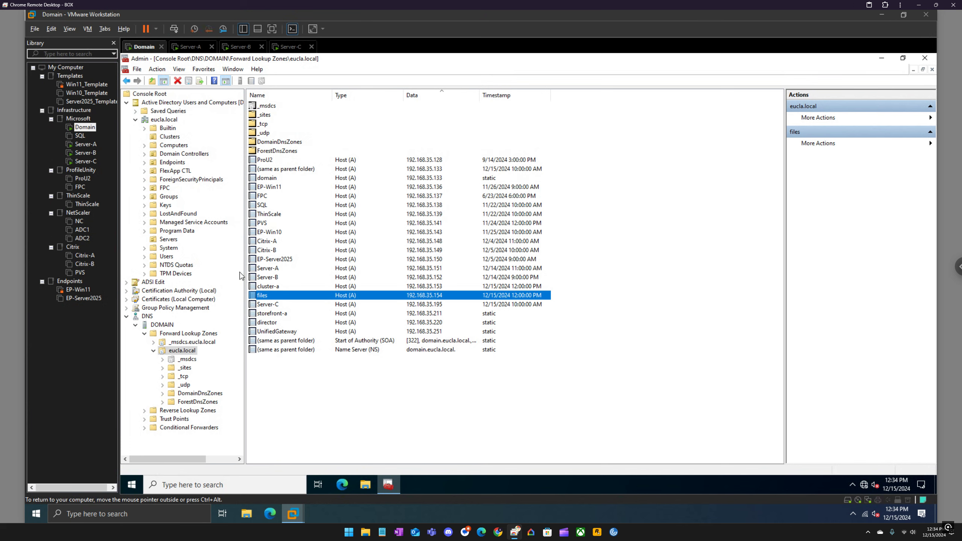
Step: Refresh the Clusters OU in Active Directory Users and Computers and select the files computer account
click(174, 139)
right_click(284, 166)
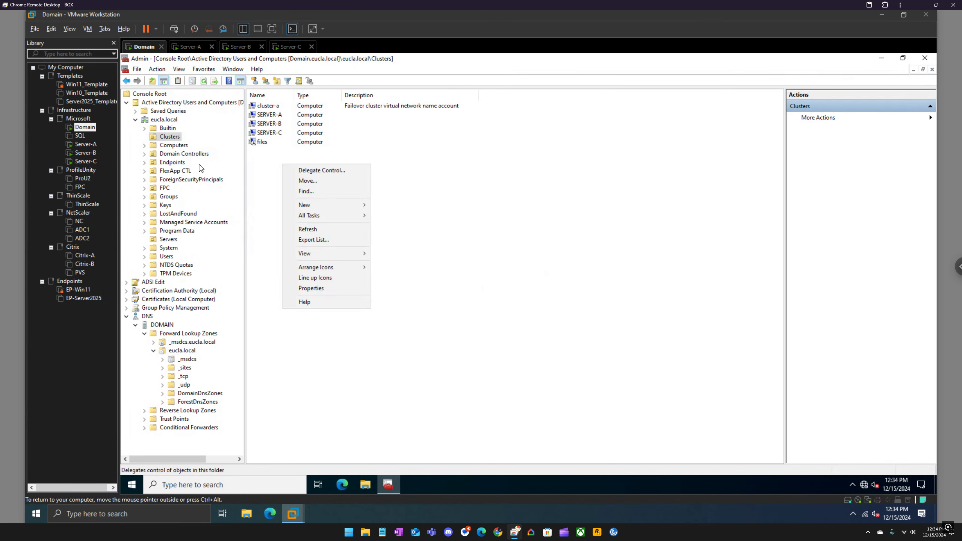
right_click(169, 137)
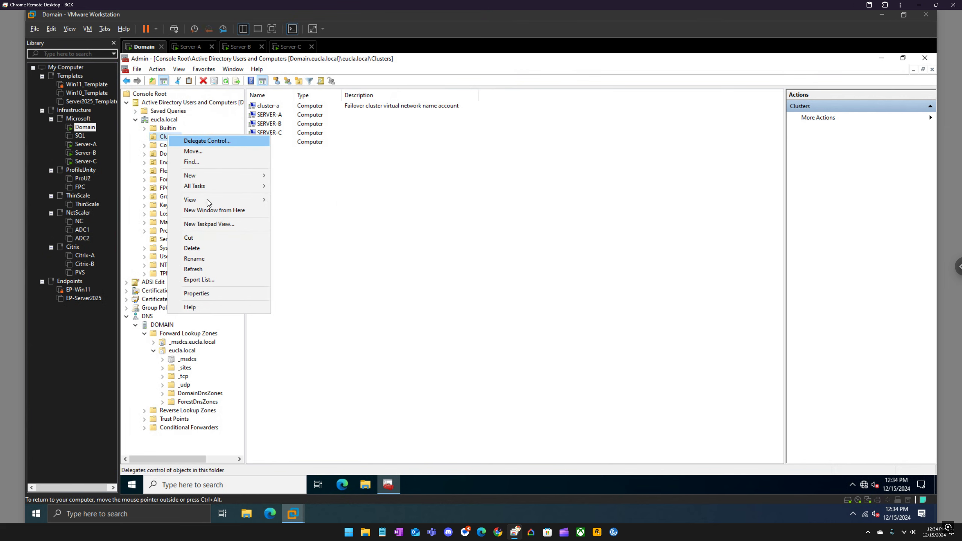
click(212, 268)
click(273, 115)
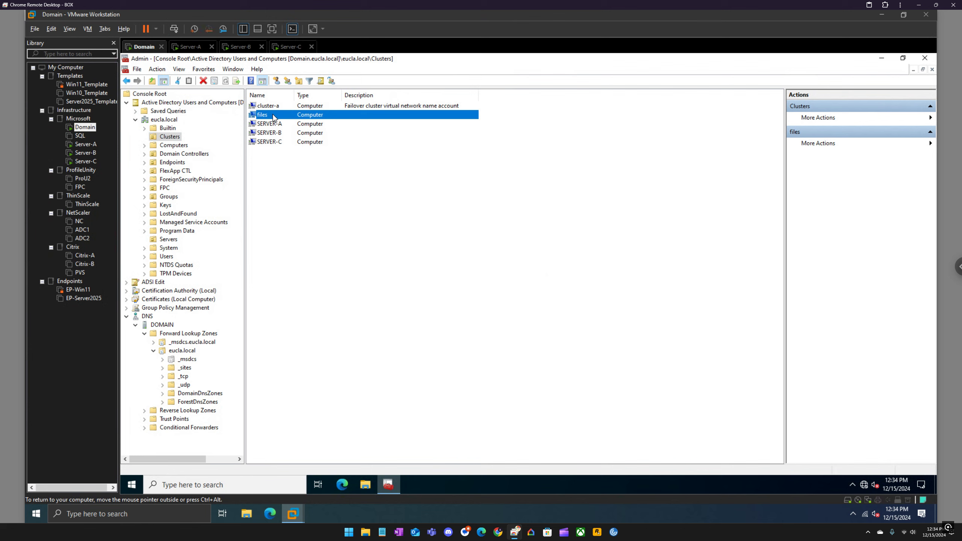
Step: Return to Server-A and view the resources of the files role in Failover Cluster Manager
click(192, 47)
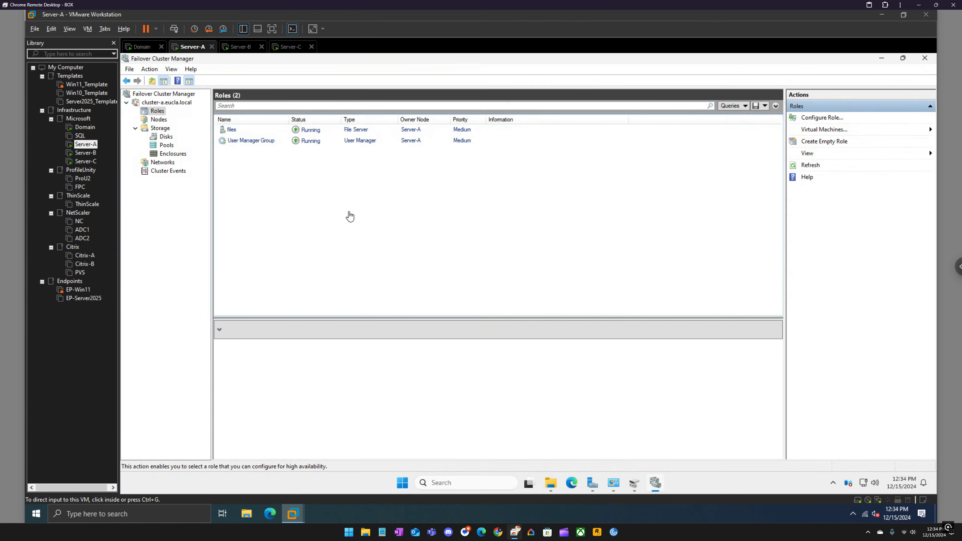
click(232, 131)
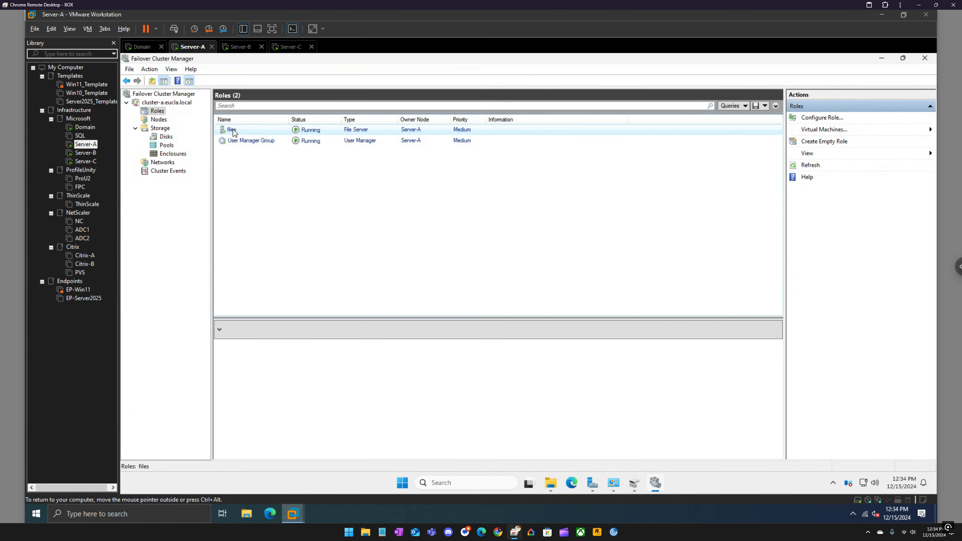
click(258, 454)
Step: Start adding a file share to the files role with the SMB Share - Quick profile, volume E: and share name citrix
right_click(253, 130)
mouse_move(301, 248)
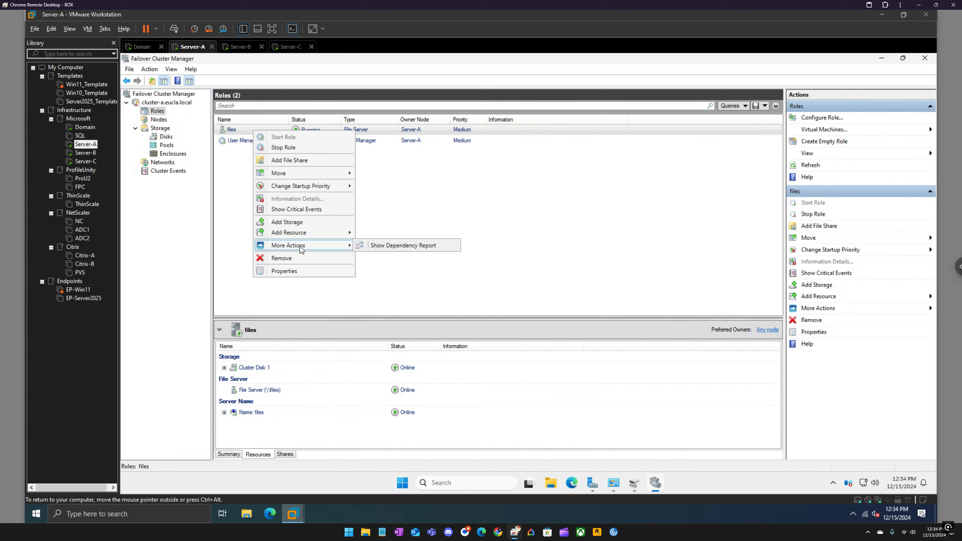
click(303, 161)
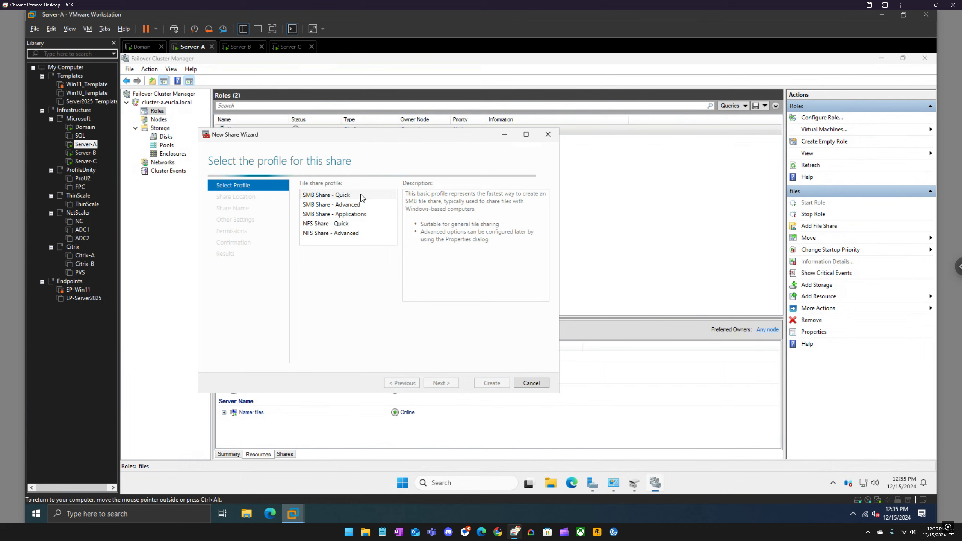
click(441, 384)
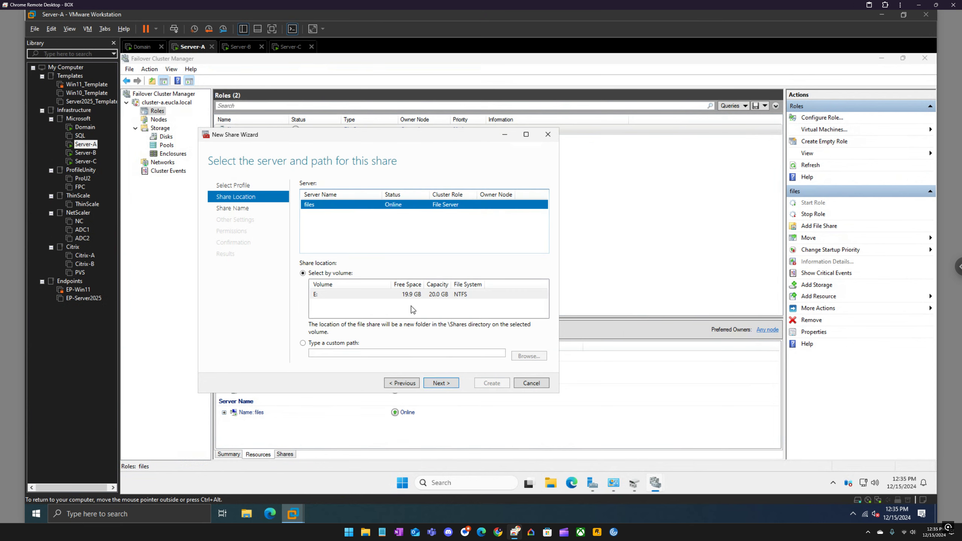
click(392, 295)
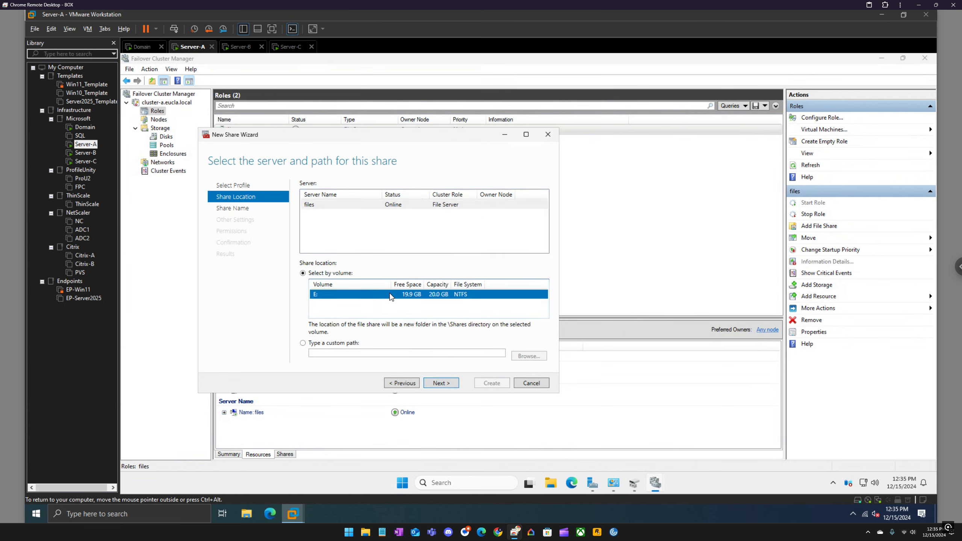
click(441, 384)
text(citrix)
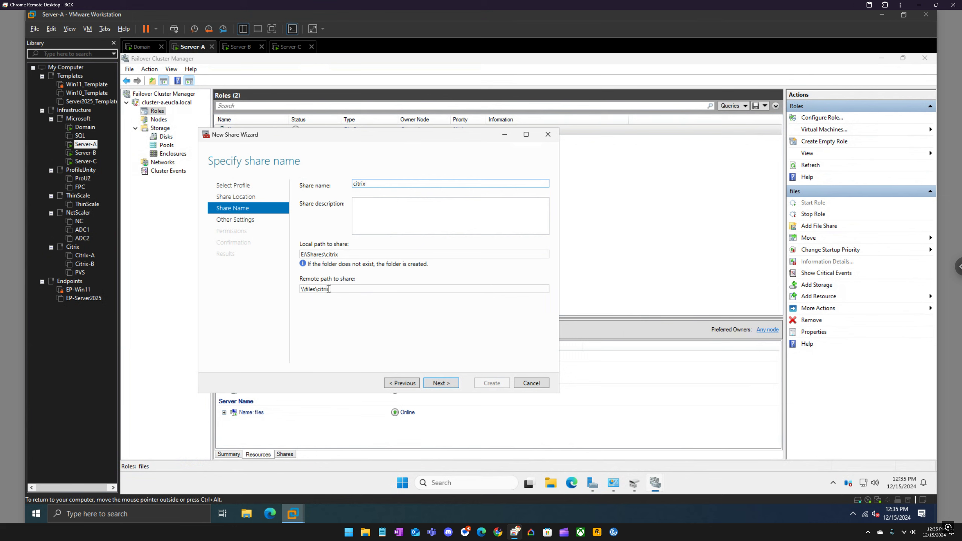
click(442, 383)
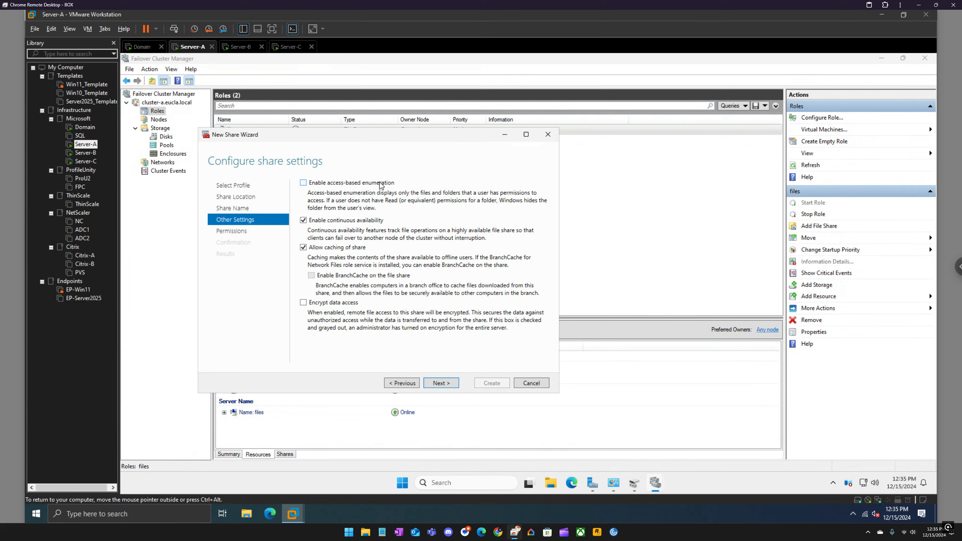
Step: Disable caching, enable access-based enumeration, keep the default permissions and create the citrix share
click(303, 247)
click(327, 185)
click(442, 383)
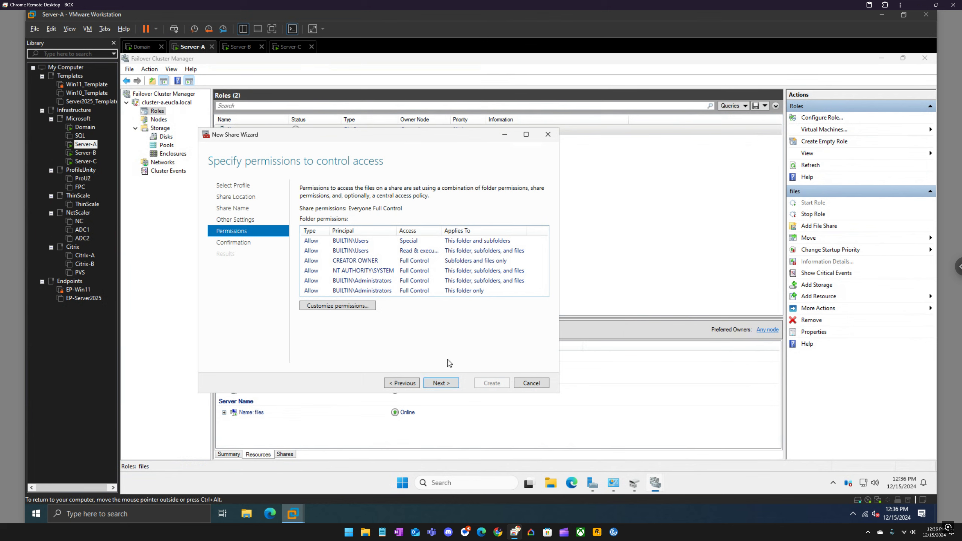
click(442, 384)
click(493, 383)
click(493, 383)
Step: List the files role's shares, browse to \\files in File Explorer, open the citrix share and close File Explorer
click(285, 455)
click(550, 483)
click(485, 246)
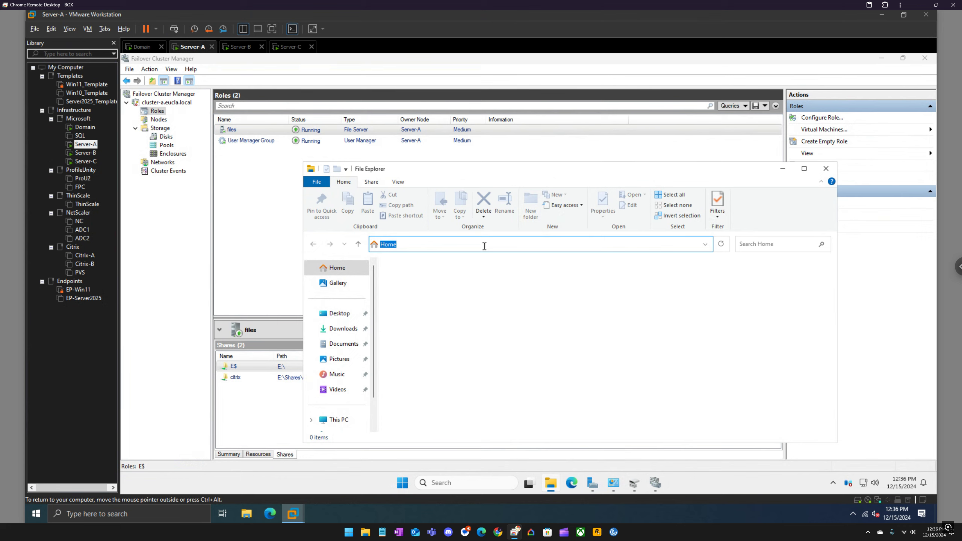
text(\files)
key(Return)
double_click(421, 276)
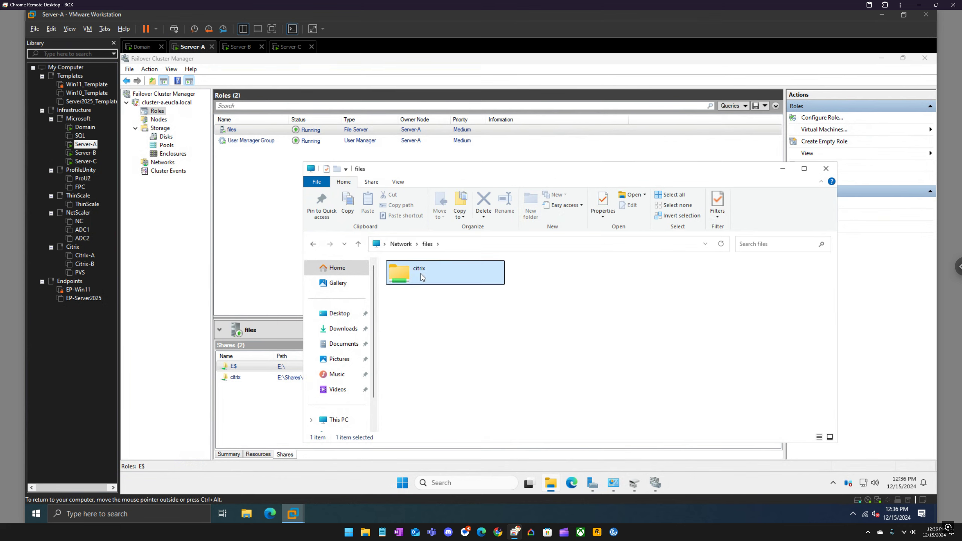
click(826, 168)
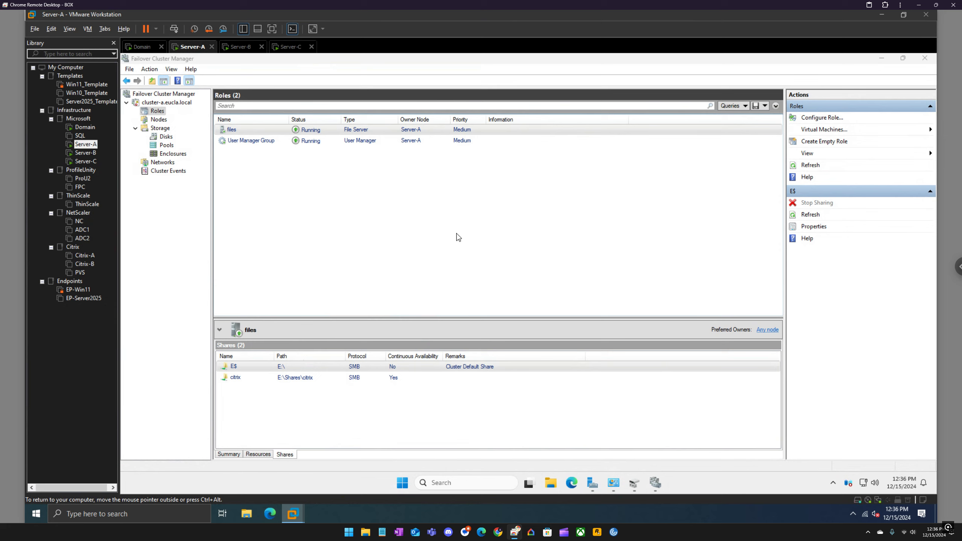
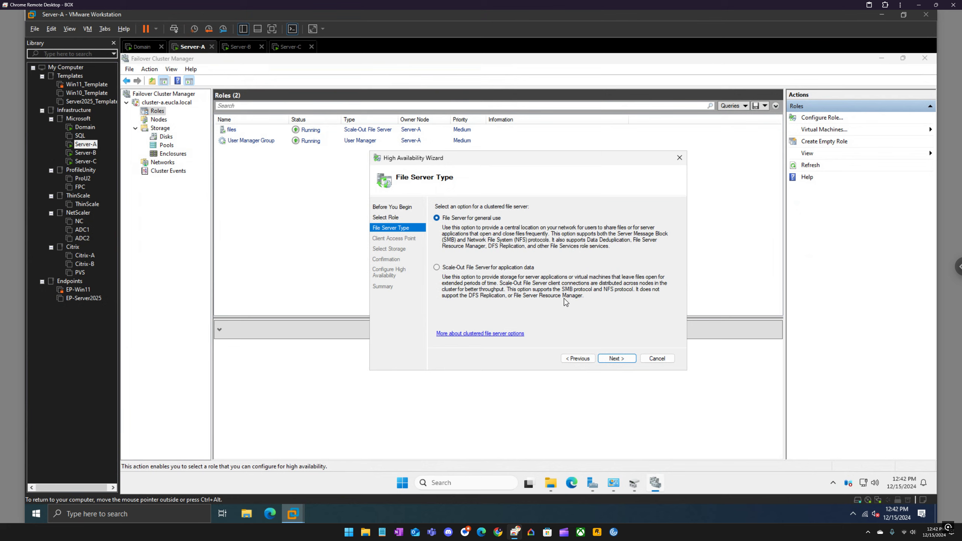
Step: Close the High Availability Wizard and start adding an SMB Share - Quick file share named citrix2 to the files role
click(680, 158)
right_click(265, 130)
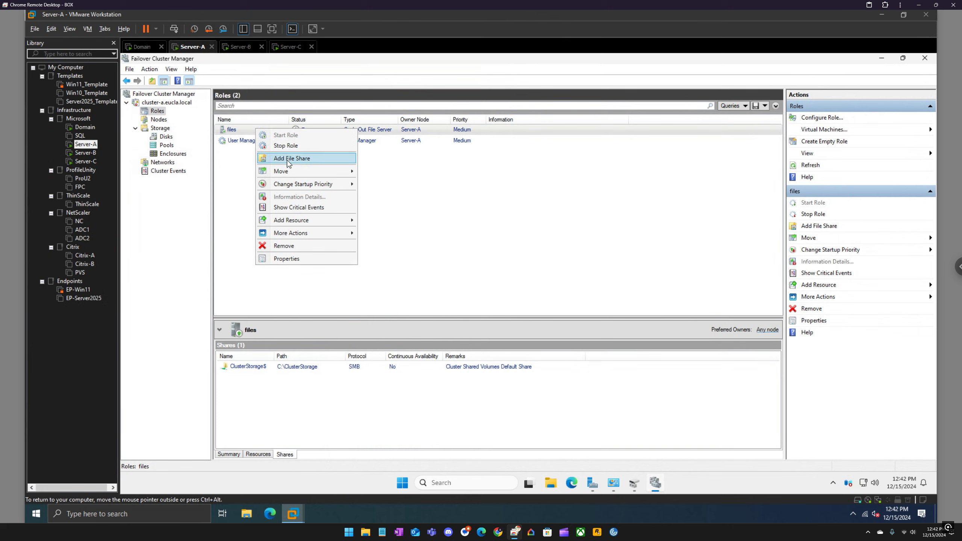
key(Escape)
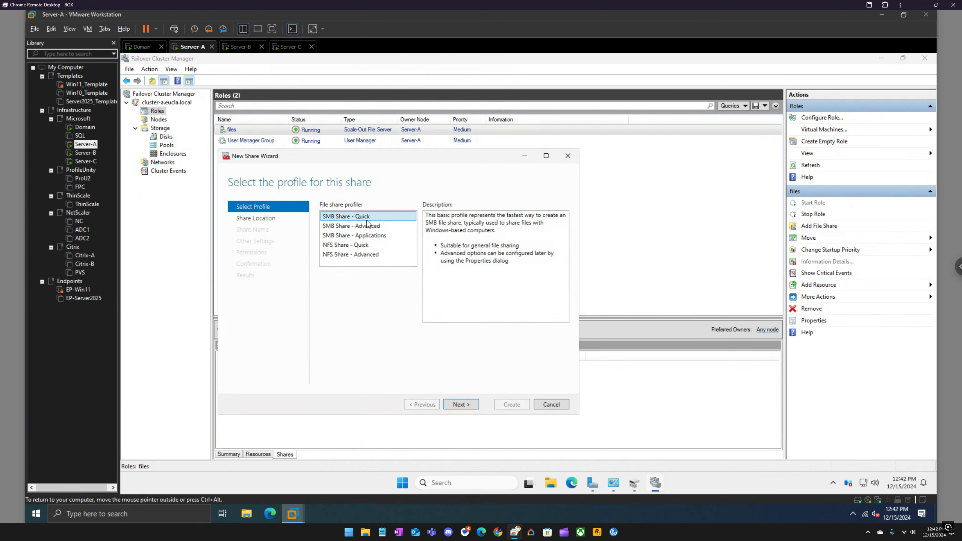
click(462, 405)
click(461, 404)
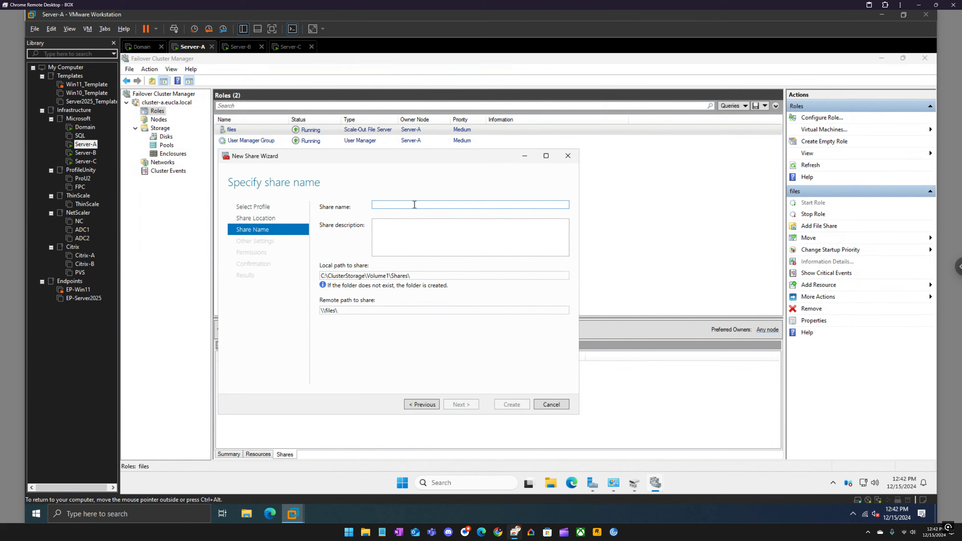
text(citrix)
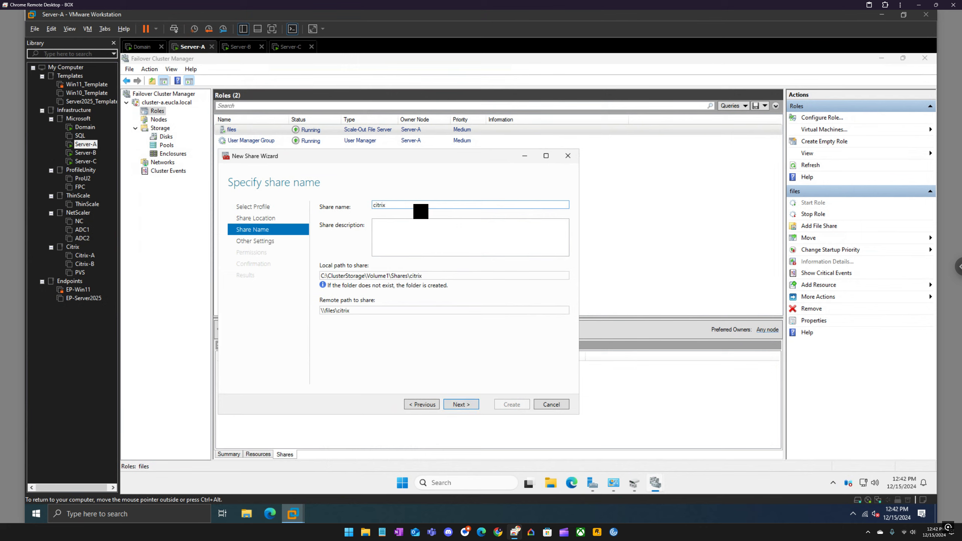
text(2)
Step: Create the citrix2 share with access-based enumeration enabled, caching disabled and the default permissions, closing the wizard when done
click(468, 404)
click(472, 404)
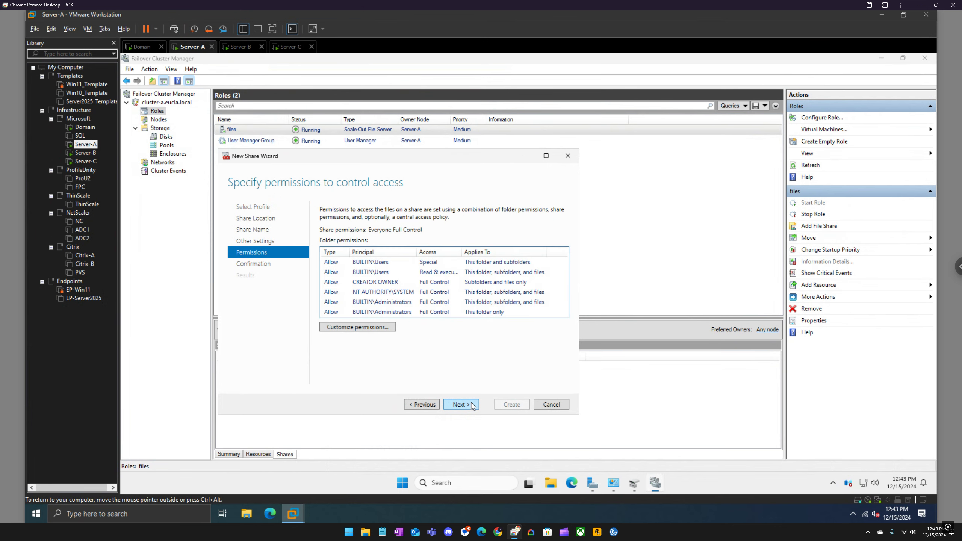
click(472, 405)
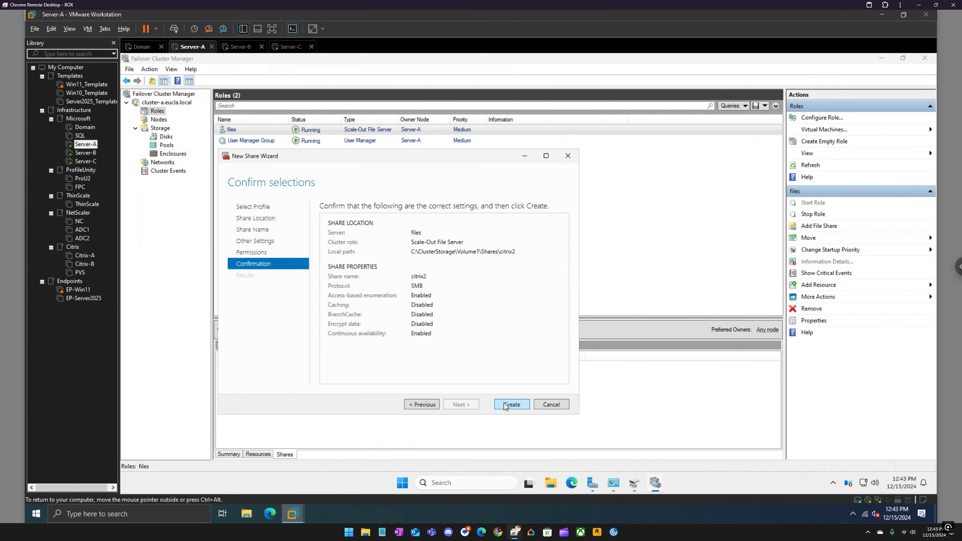
click(505, 405)
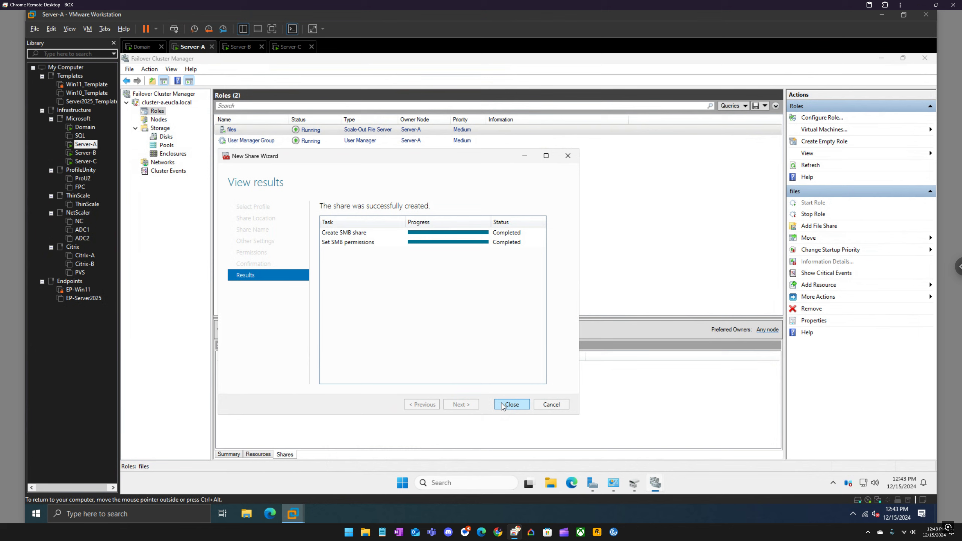
click(509, 405)
Step: Browse to \\files in File Explorer and open the citrix2 share
click(551, 483)
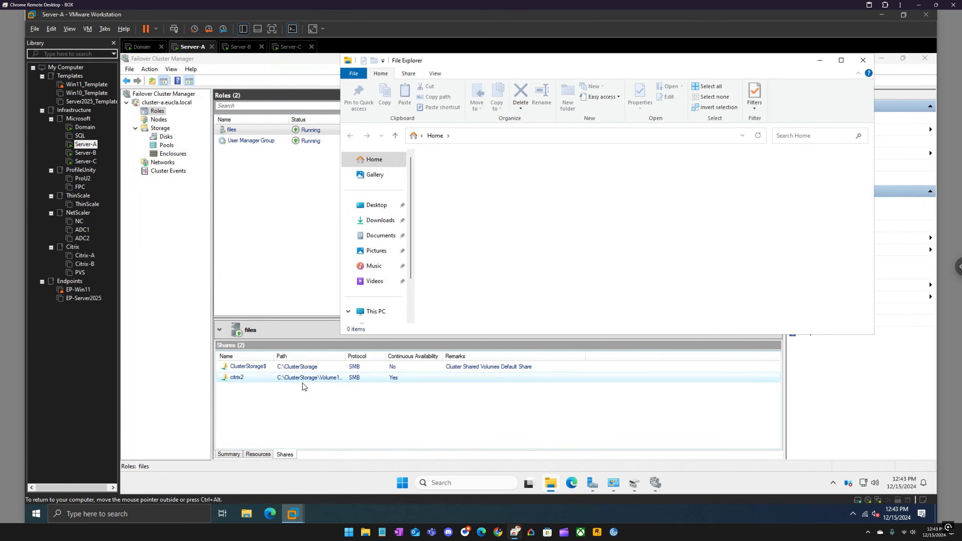
drag(491, 61, 484, 114)
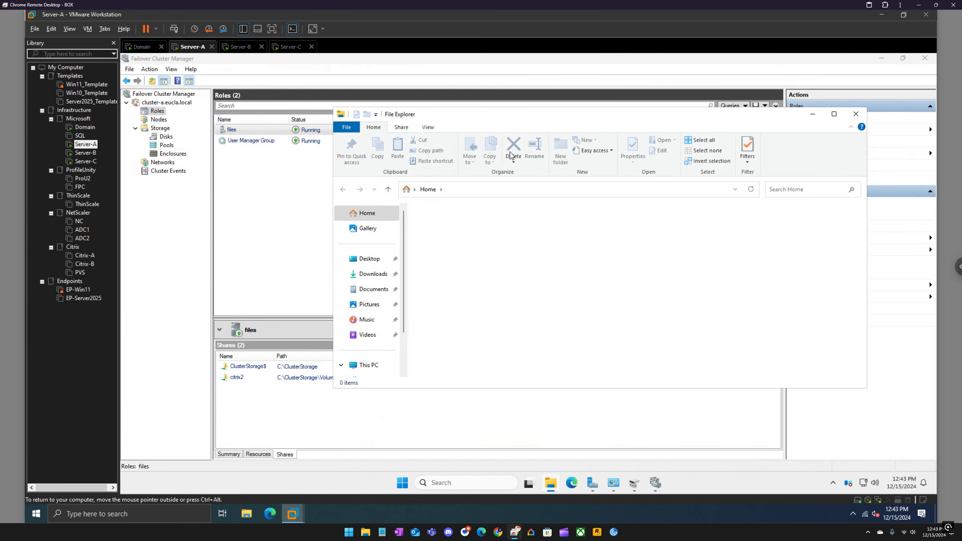
click(494, 191)
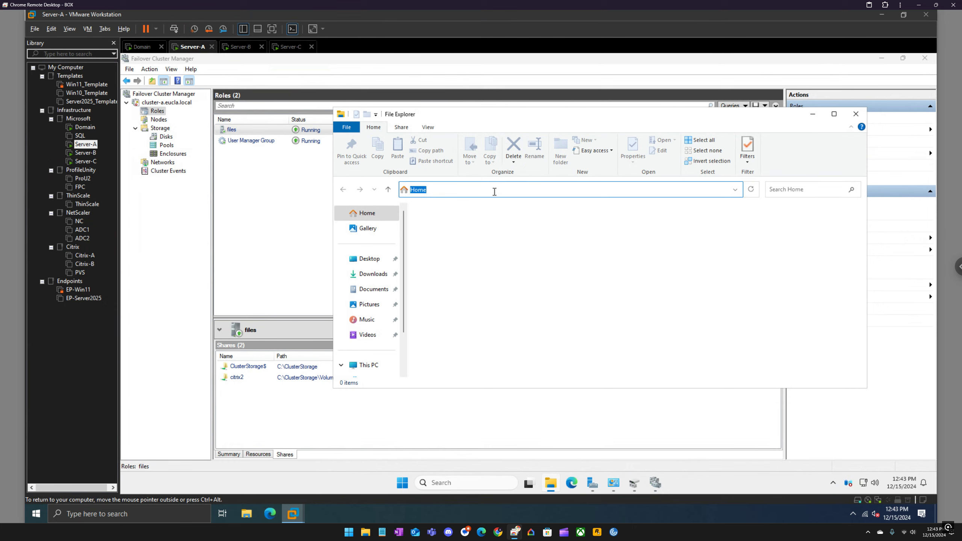
text(\\)
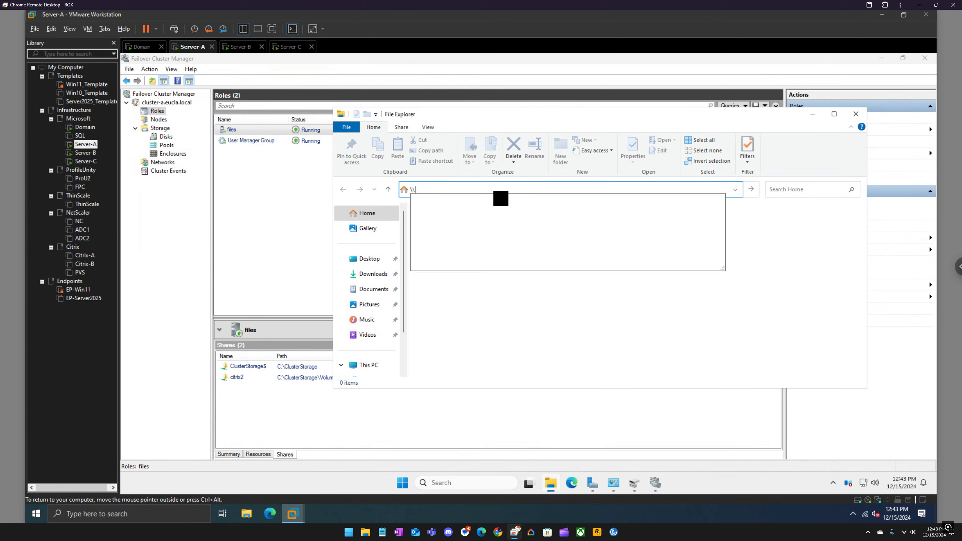
text(files)
key(Return)
double_click(445, 220)
Step: Create a new text document in the citrix2 share, keeping its default name
right_click(445, 219)
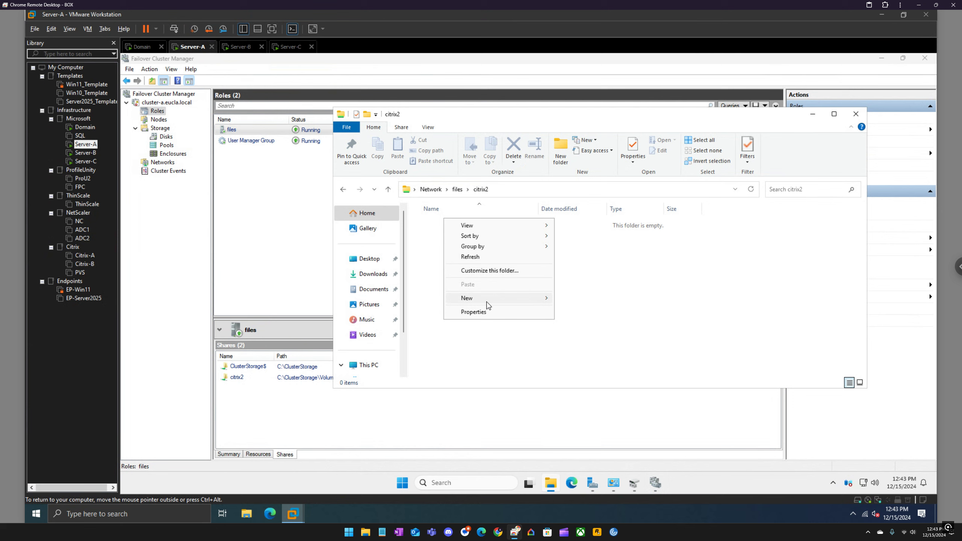
mouse_move(488, 302)
click(591, 333)
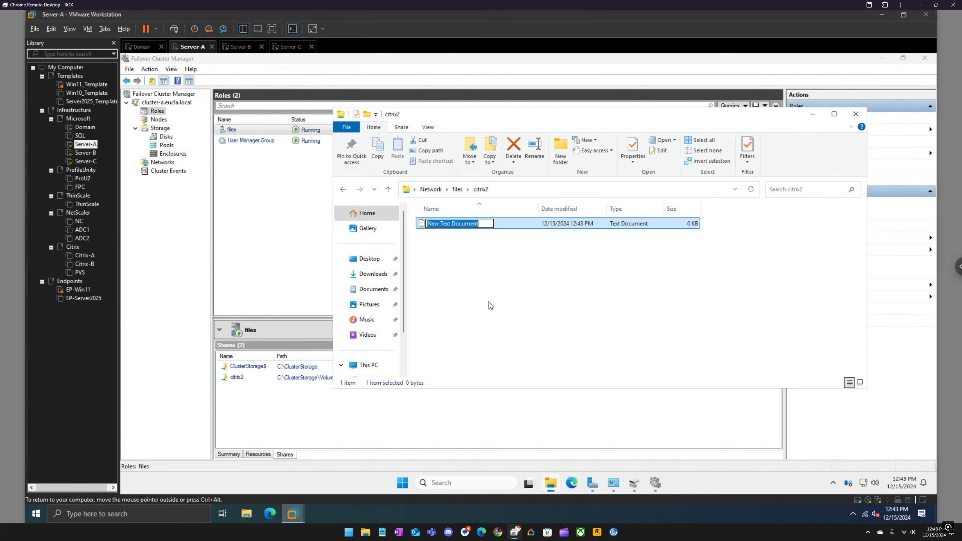
click(493, 305)
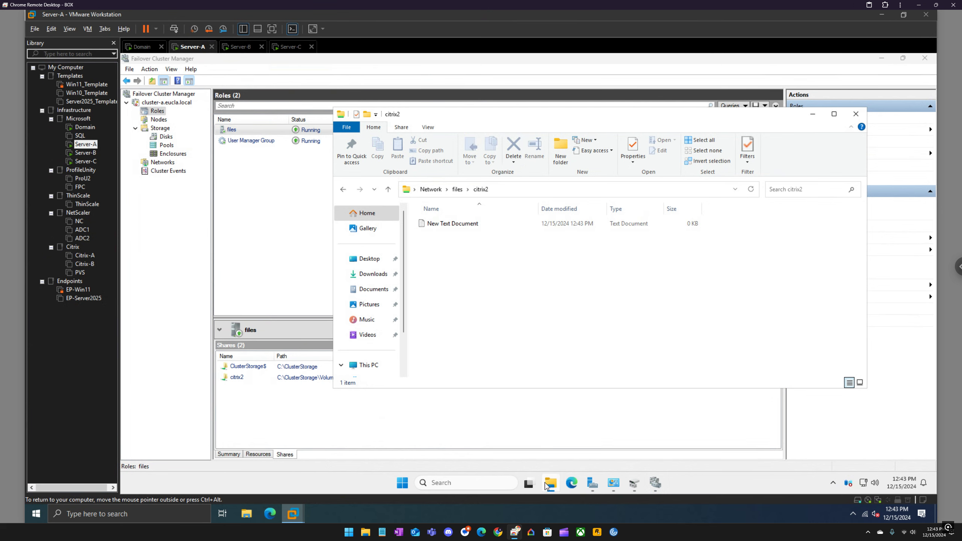
Step: Browse the local disk to C:\ClusterStorage\Volume1\Shares\citrix2 to check for the new text document
mouse_move(551, 481)
scroll(373, 334, down, 2)
click(379, 347)
double_click(455, 225)
double_click(460, 224)
double_click(463, 225)
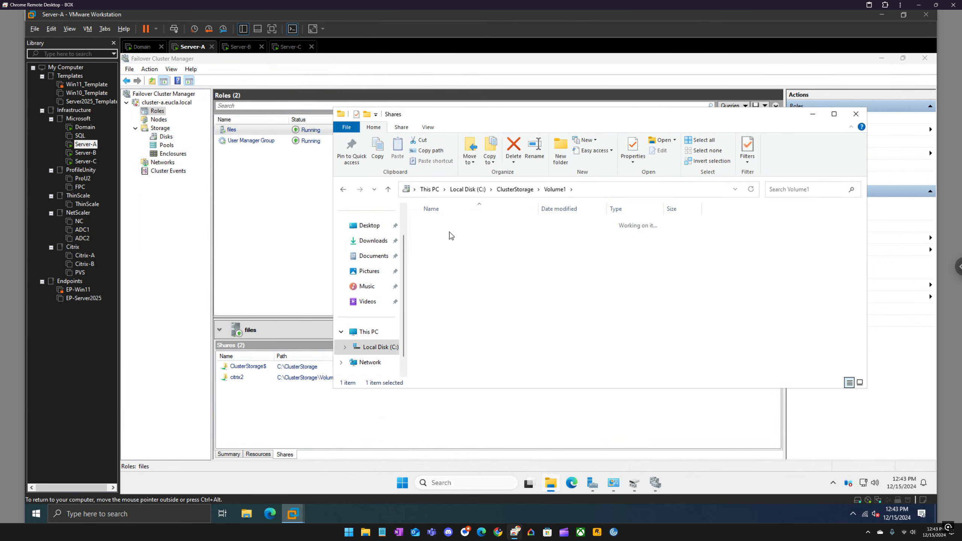
double_click(435, 236)
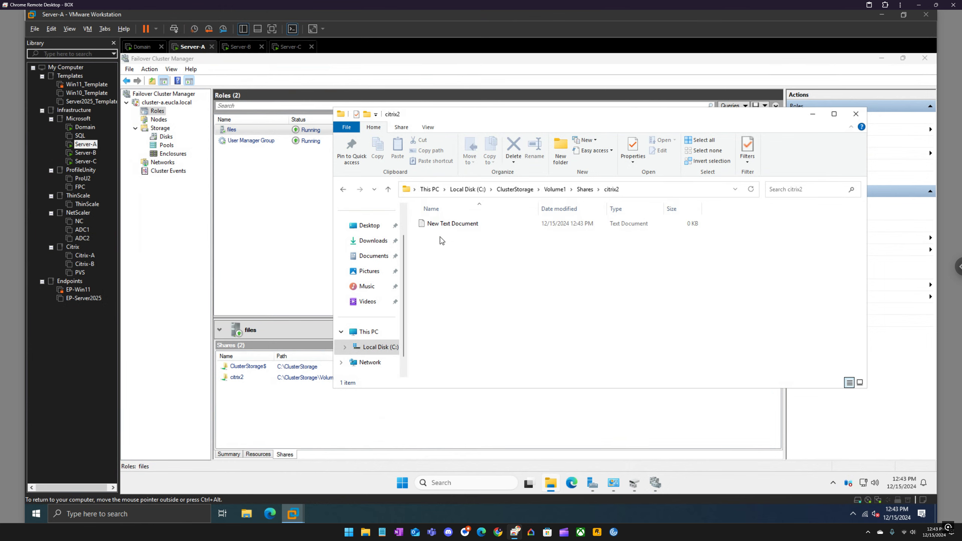
Step: Switch to Server-B and open C:\ClusterStorage\Volume1\Shares\citrix2 in File Explorer to check for the text document
click(241, 49)
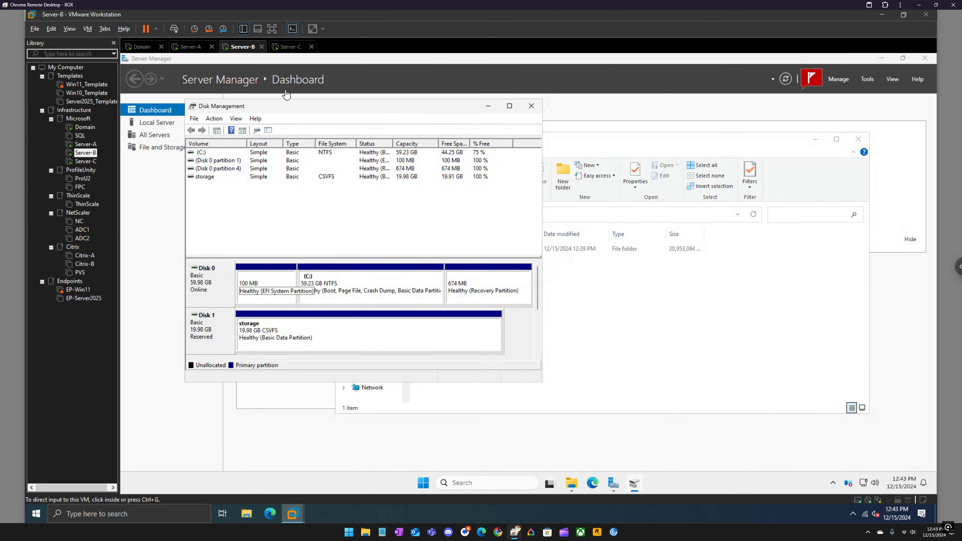
click(602, 296)
double_click(440, 250)
double_click(440, 250)
double_click(440, 261)
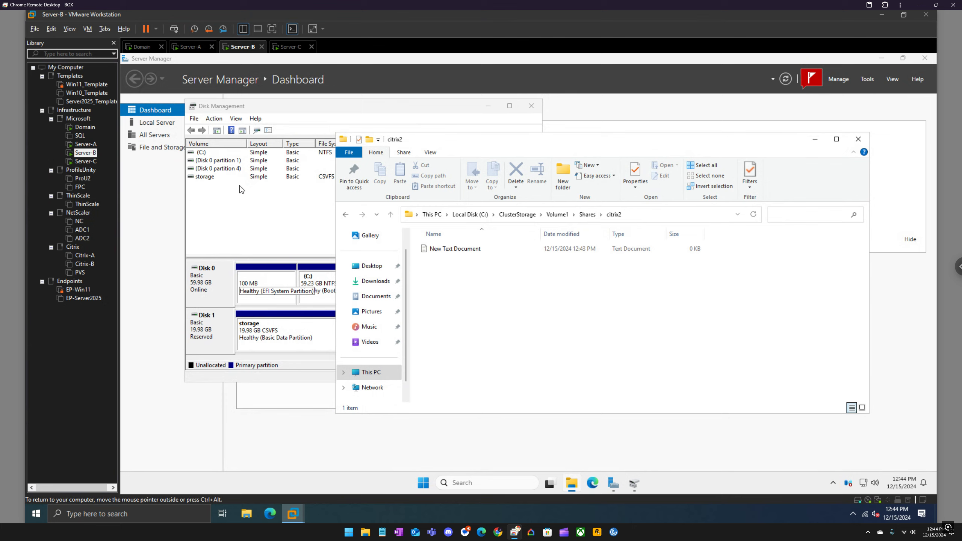